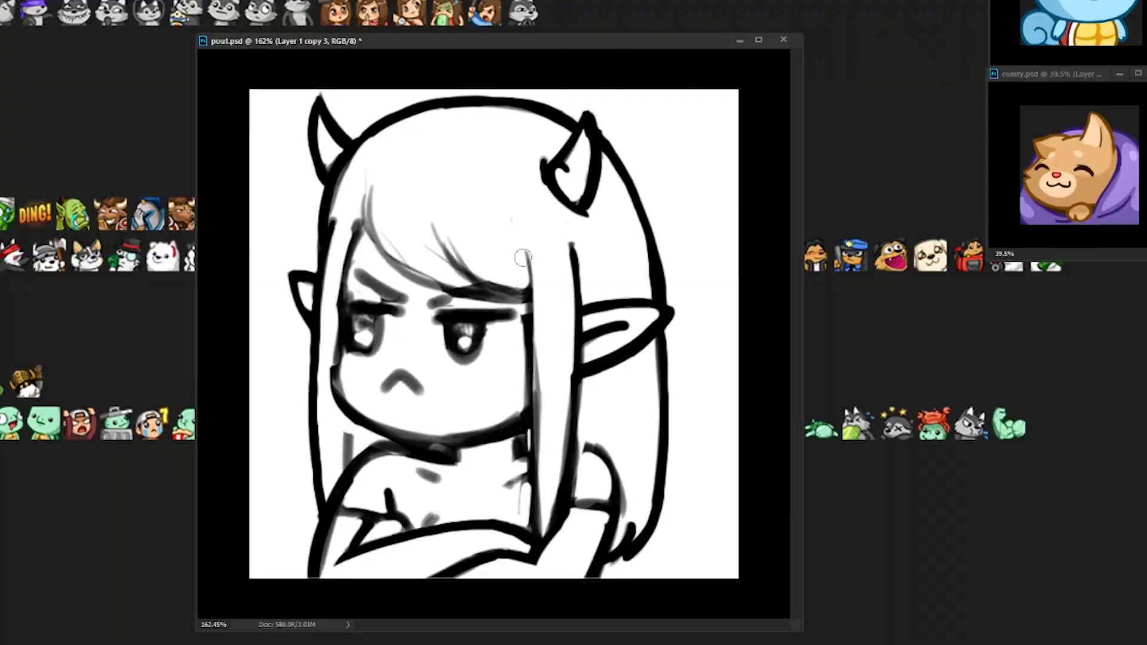
Look through the client folders inside the Dropbox twitch emotes folder.
drag(541, 248, 535, 481)
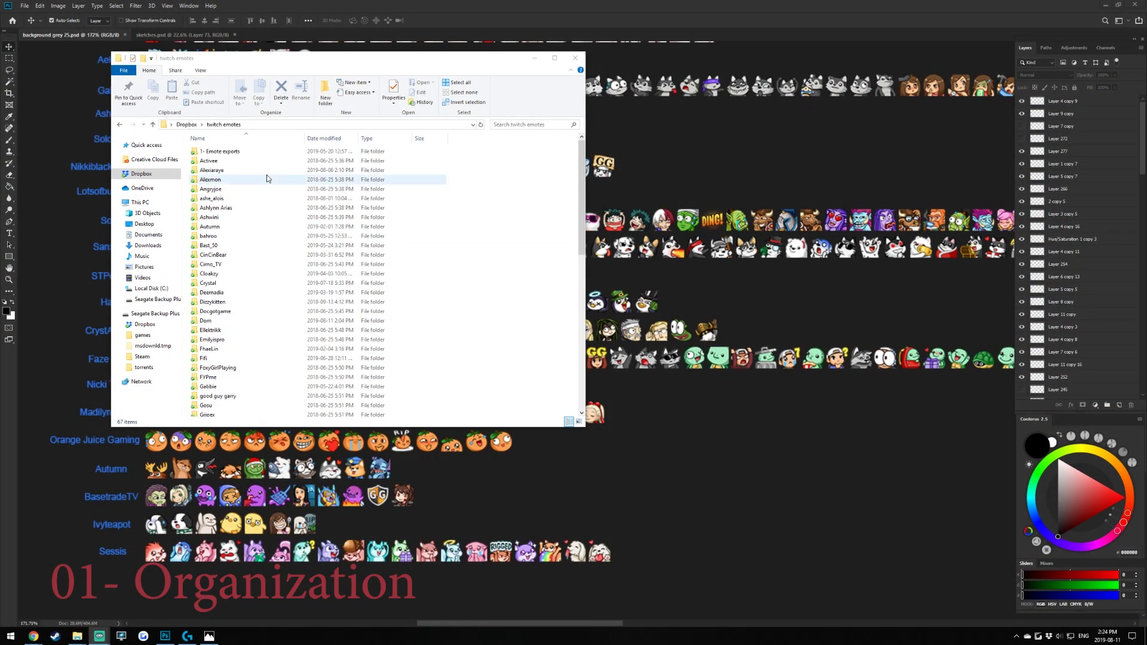
drag(237, 59, 216, 80)
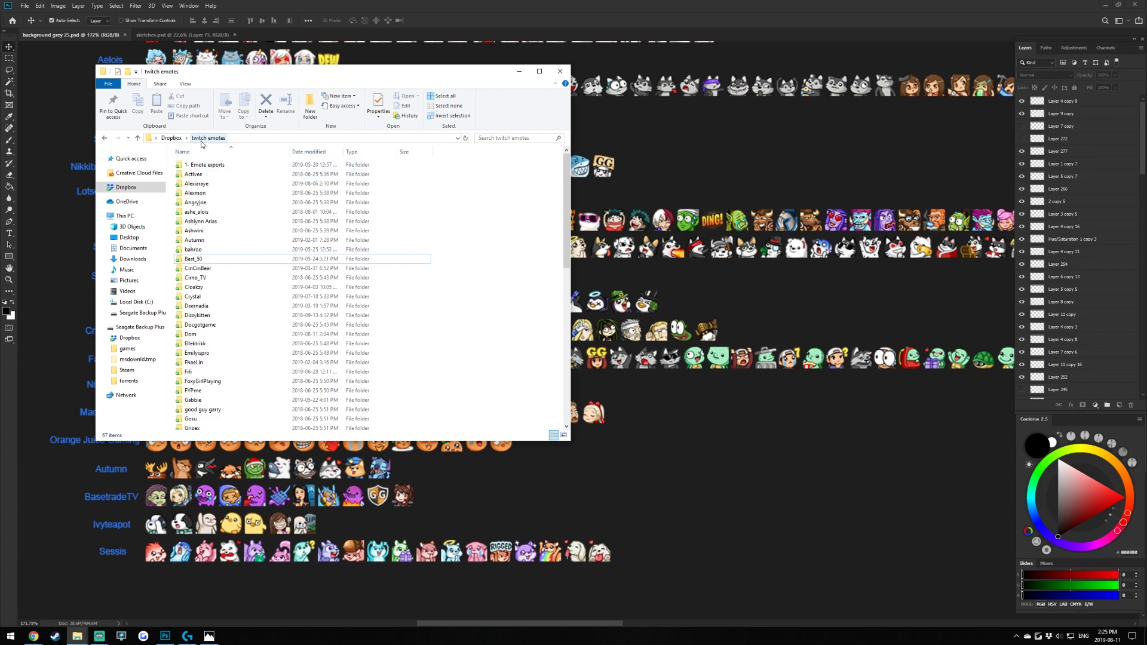
scroll(233, 251, down, 10)
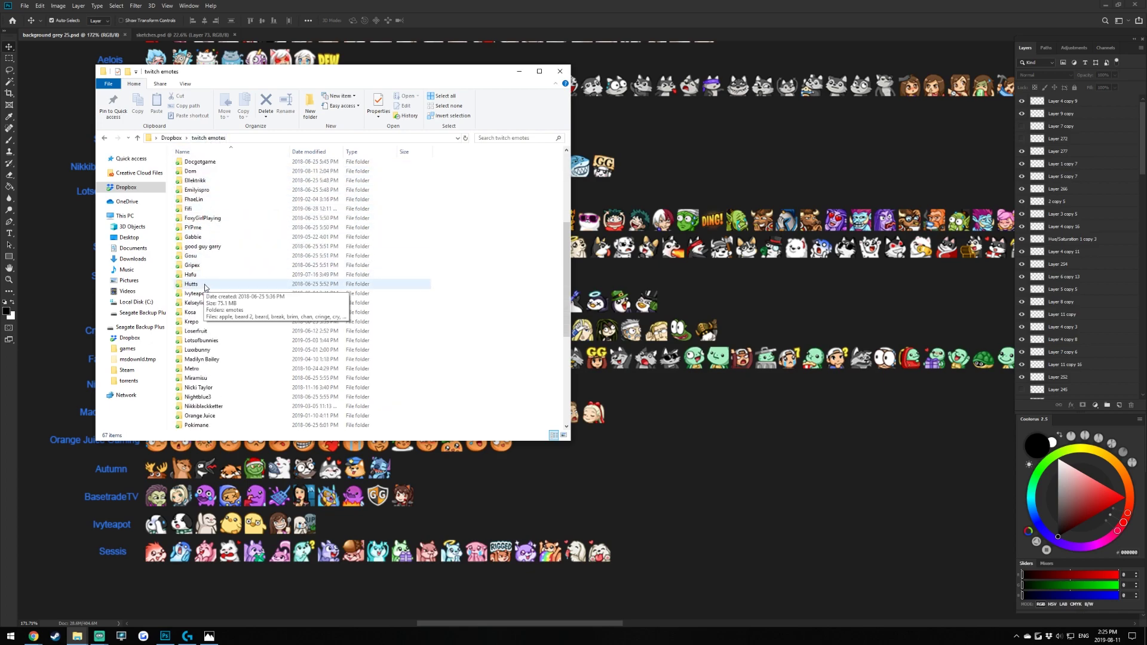
scroll(219, 332, up, 5)
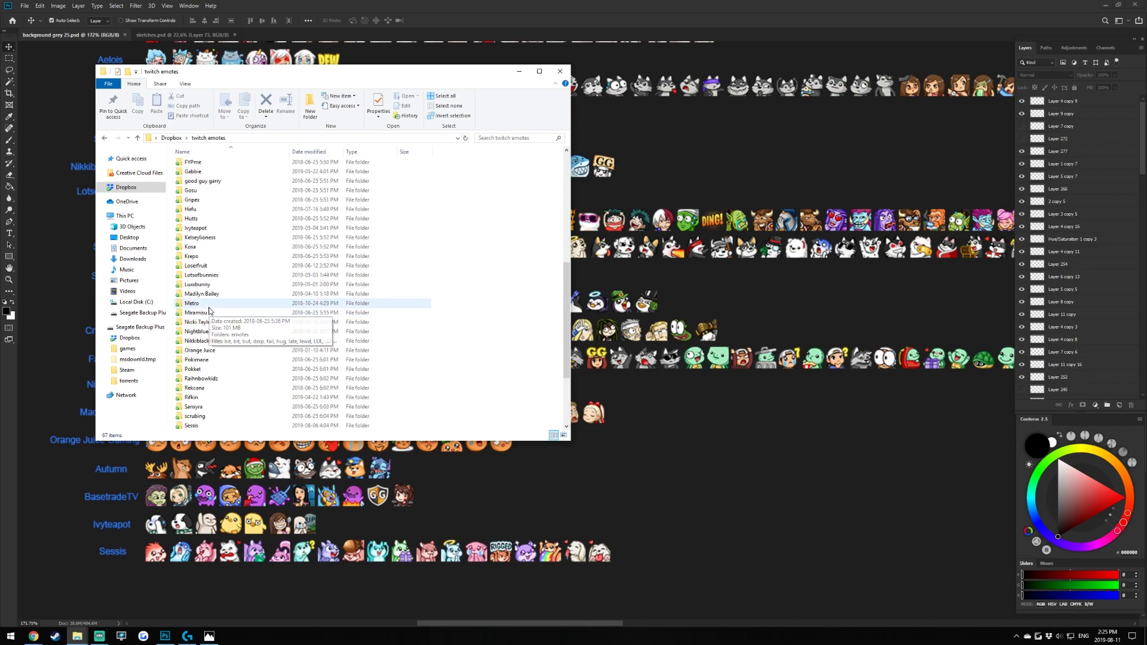
scroll(206, 287, up, 5)
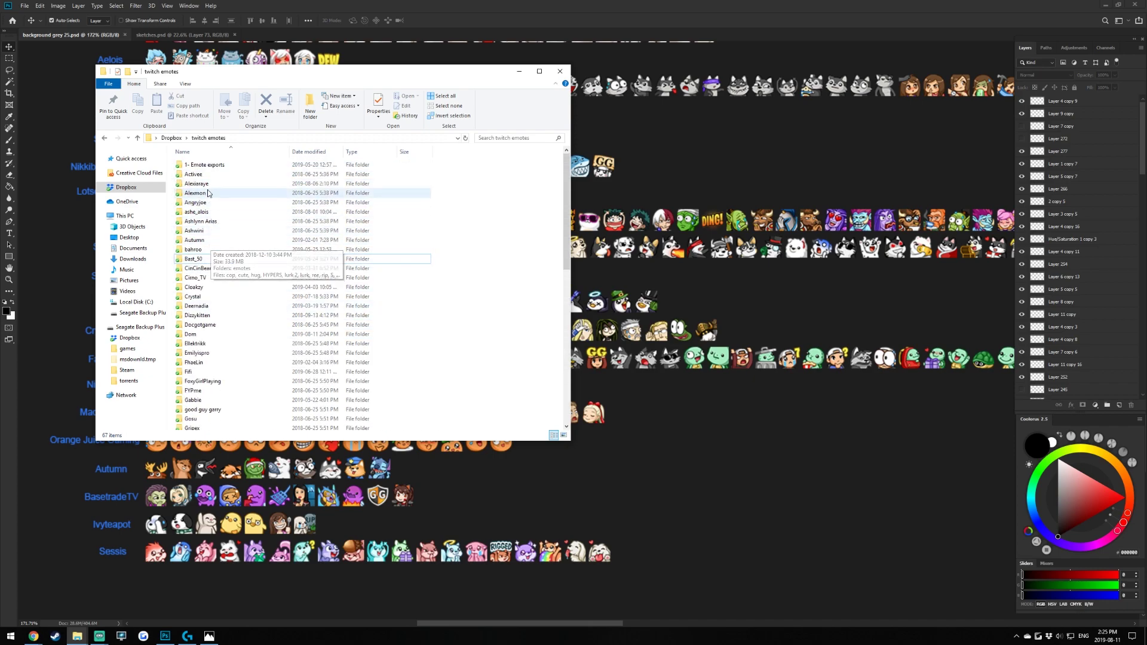
Open the Alexiaraye folder and look through its PSD source files.
double_click(213, 186)
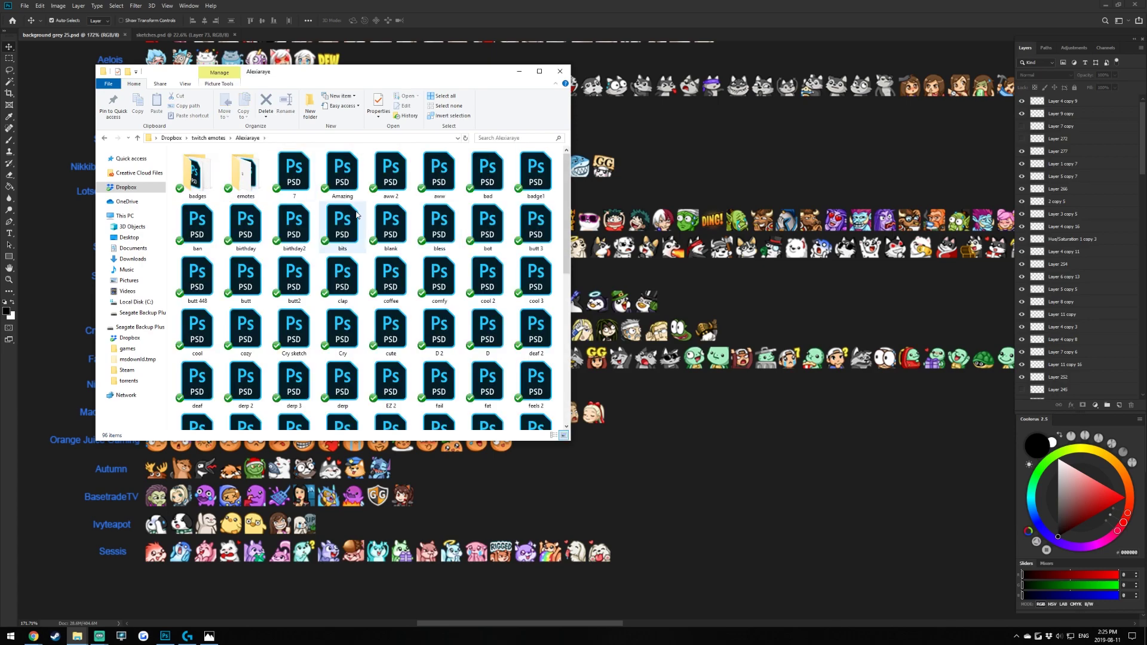
scroll(360, 218, down, 3)
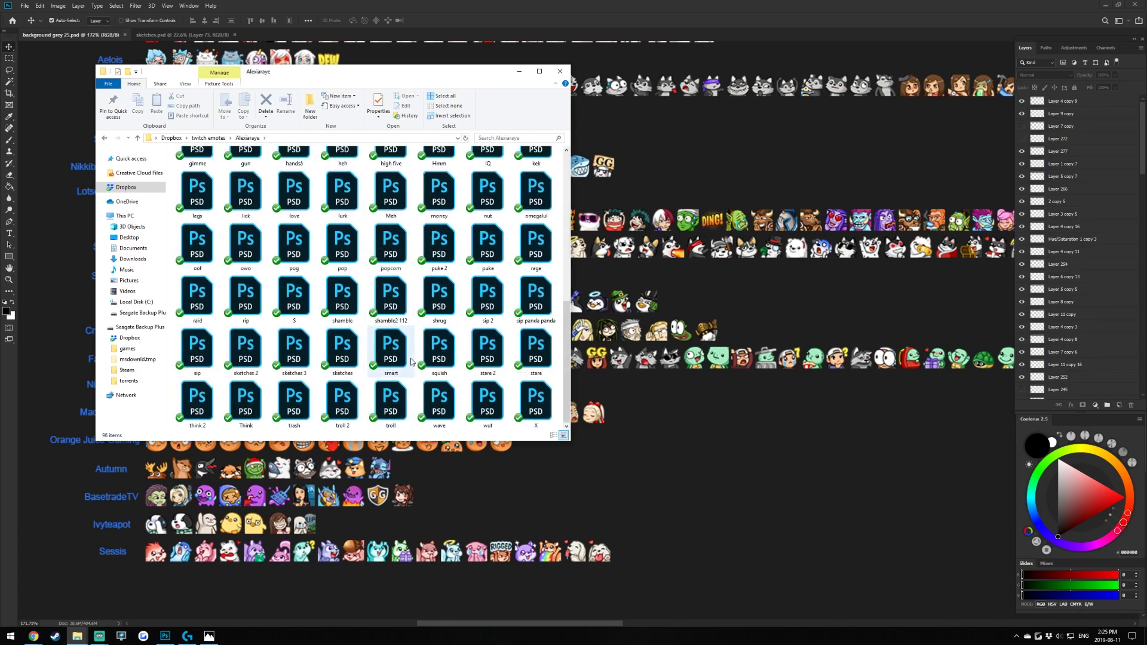
scroll(357, 272, up, 5)
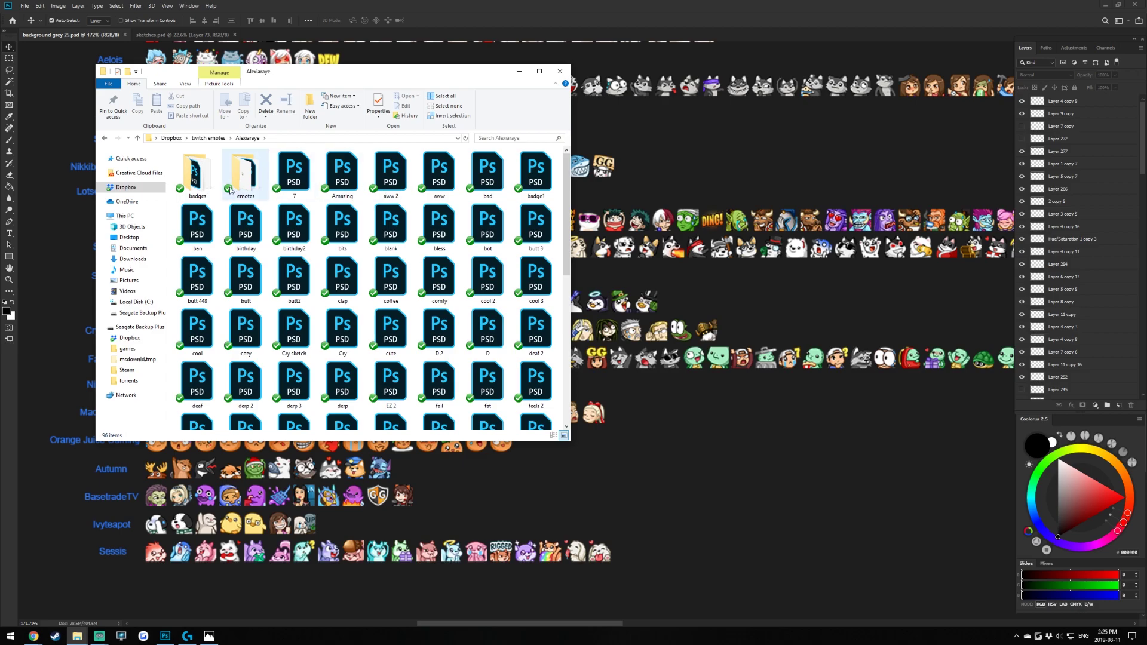
Open the emotes subfolder and examine the exported emote images in their different sizes.
drag(332, 76, 363, 71)
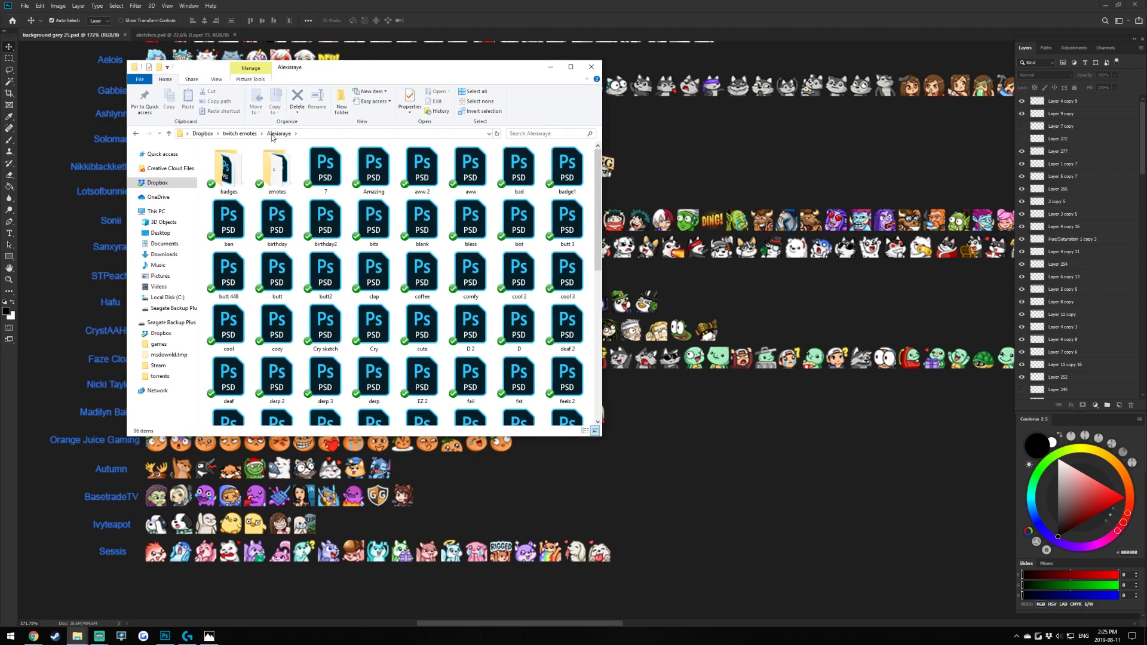
click(277, 178)
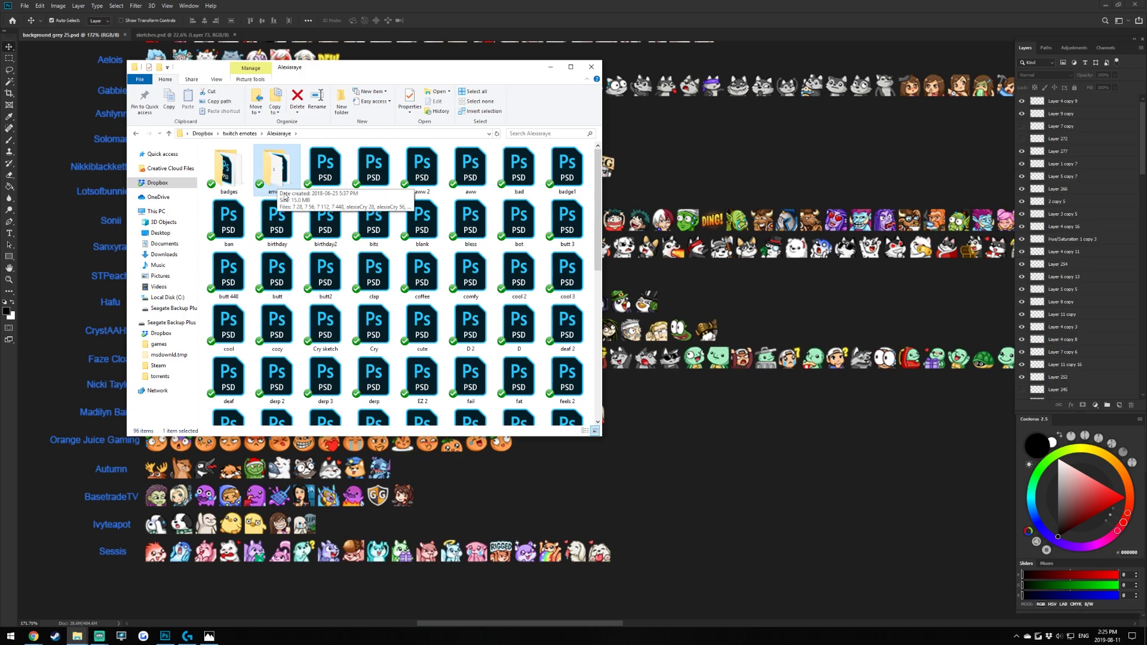
double_click(276, 175)
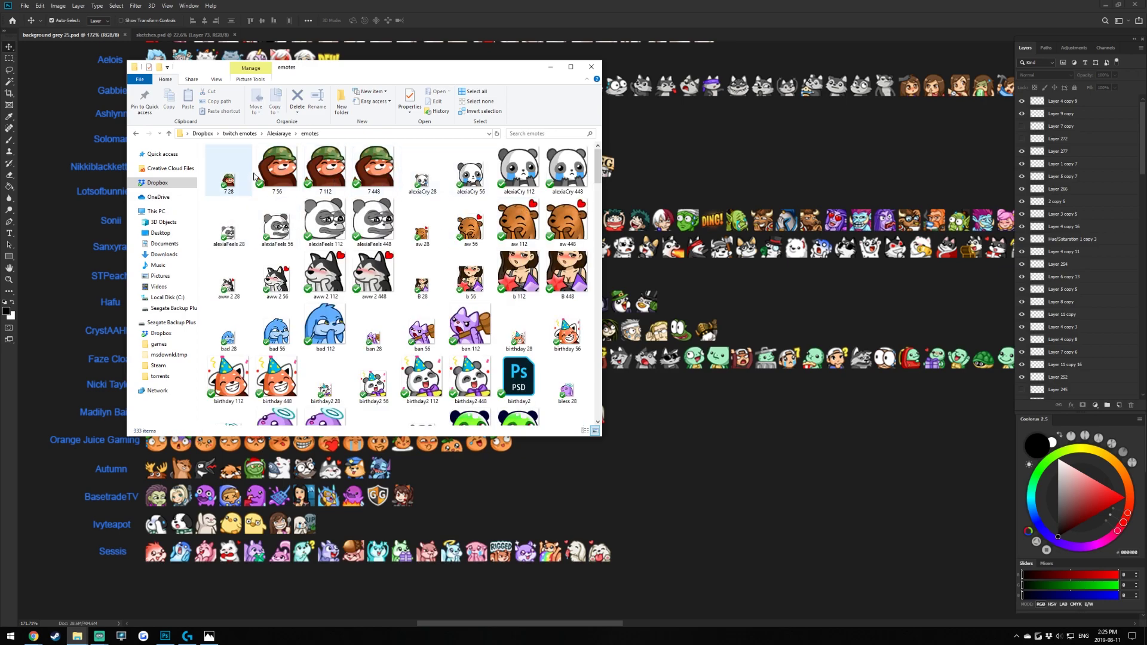
scroll(385, 263, down, 20)
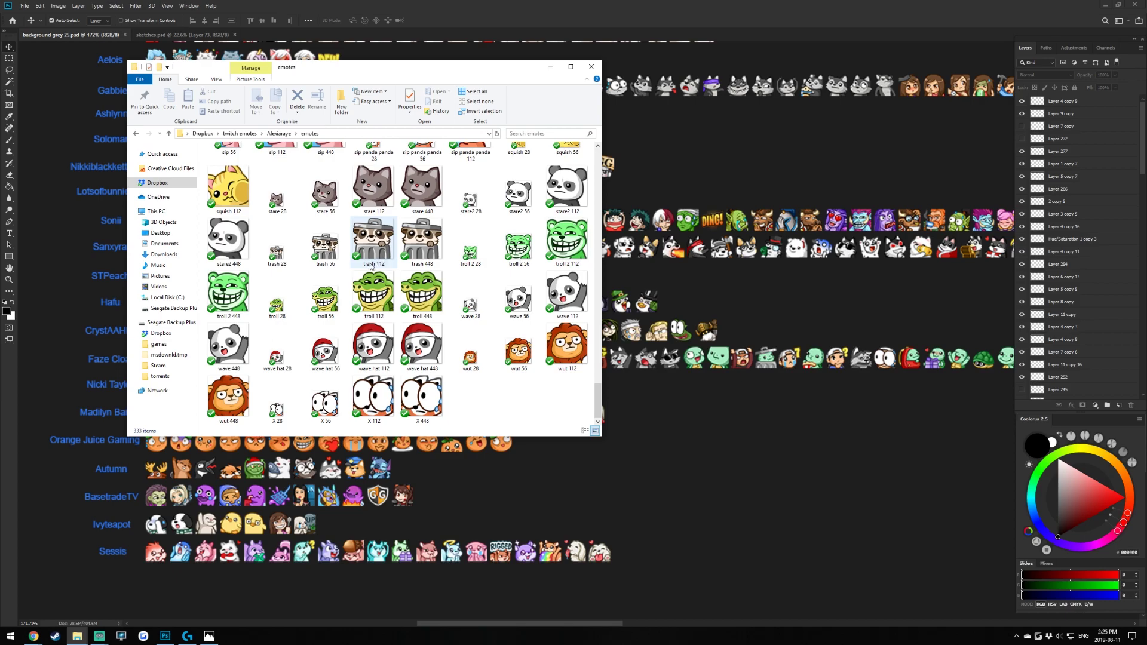
scroll(364, 335, up, 20)
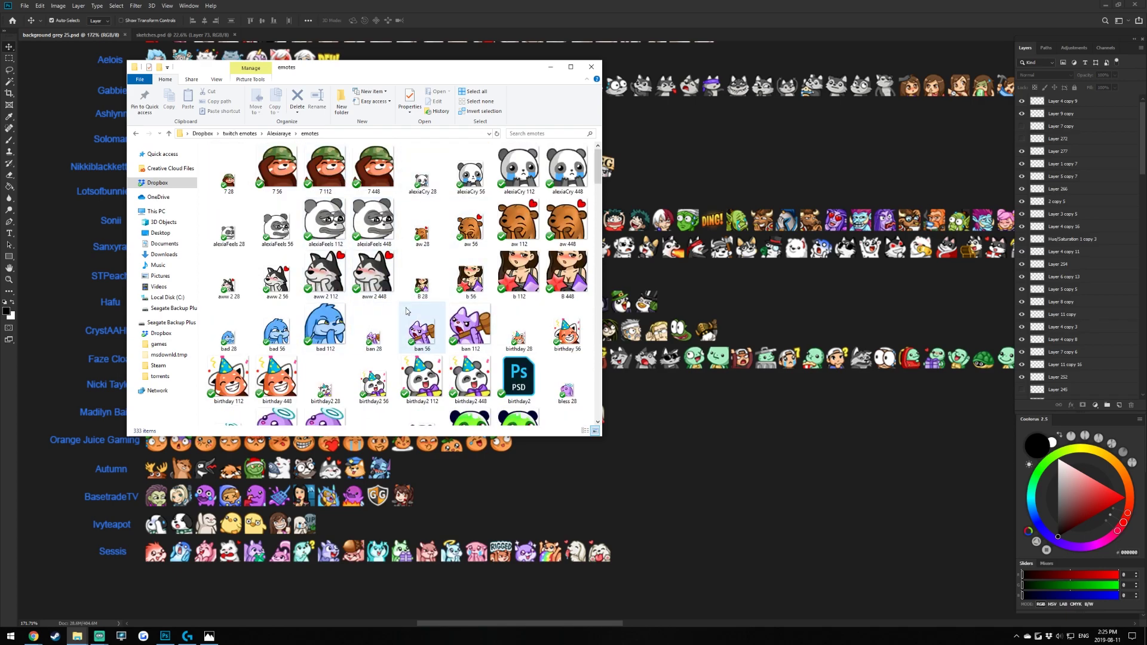
Return to the Alexiaraye folder and view the Dropbox sharing options for the emotes subfolder.
click(136, 133)
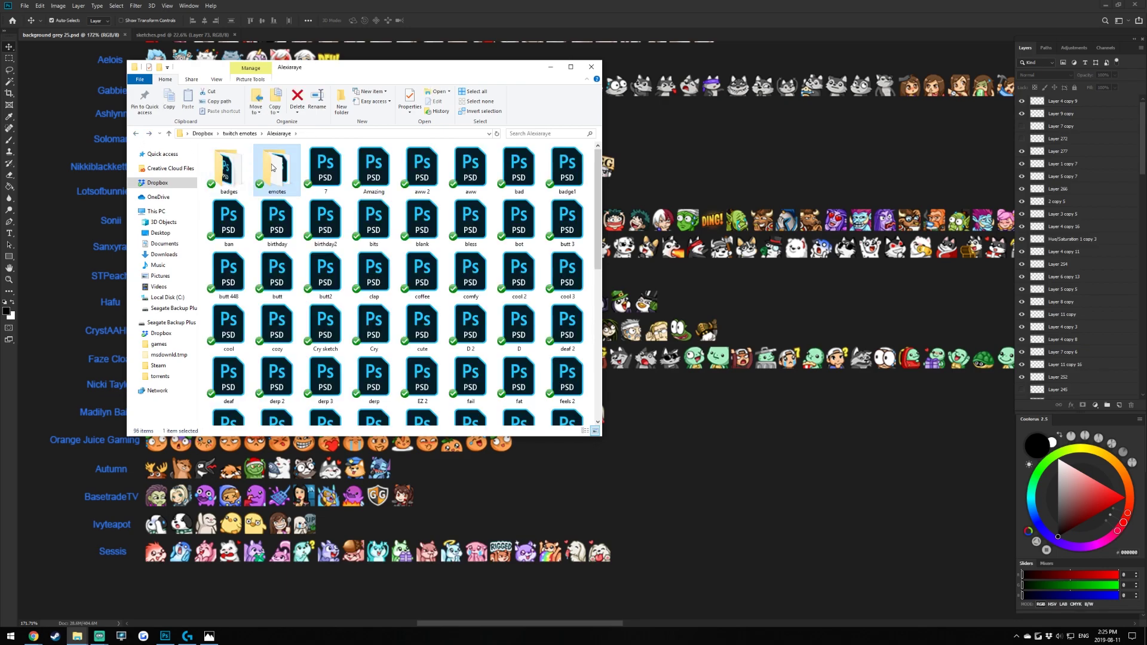
right_click(277, 170)
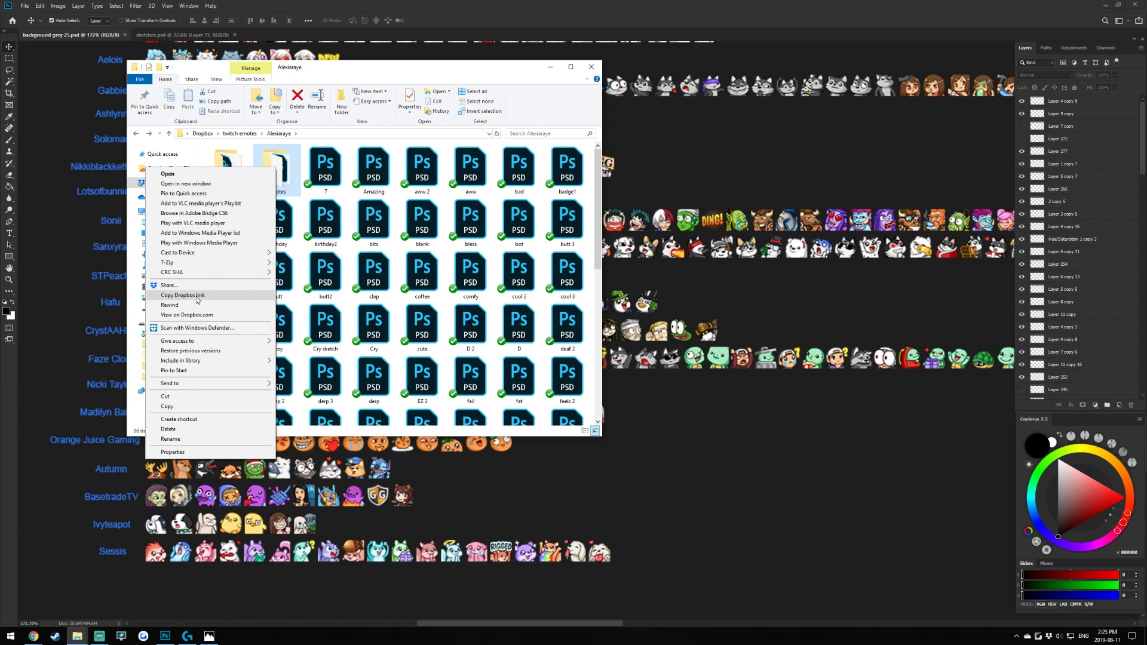
click(402, 71)
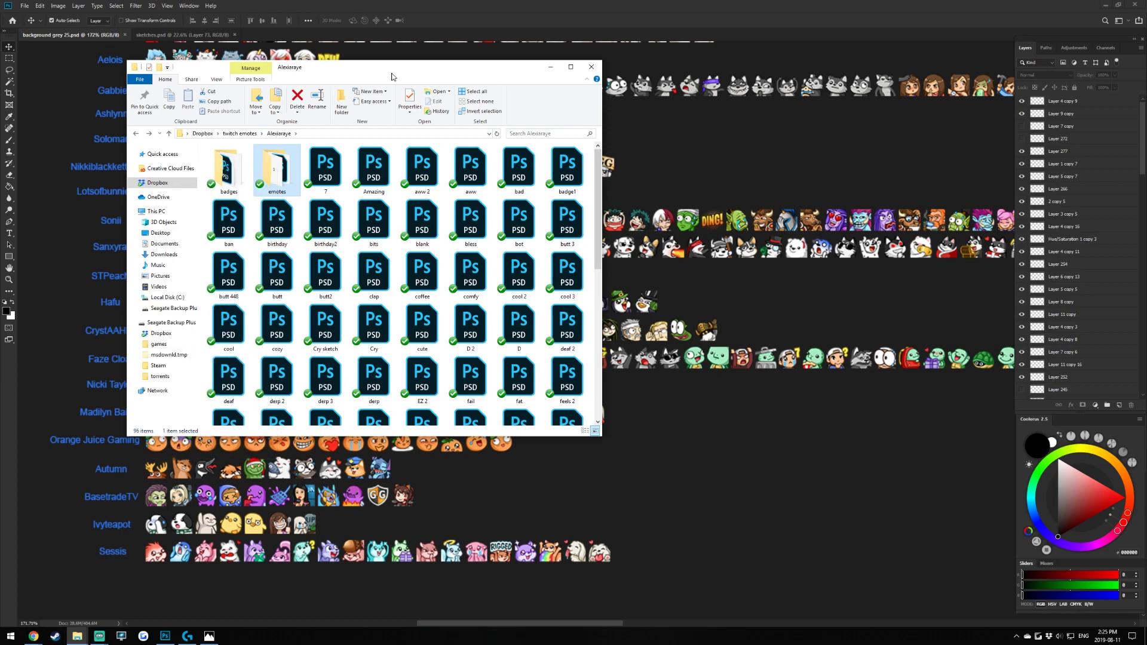
Review the exported images in the emotes subfolder again and go back to the Alexiaraye folder.
double_click(276, 167)
scroll(317, 209, down, 5)
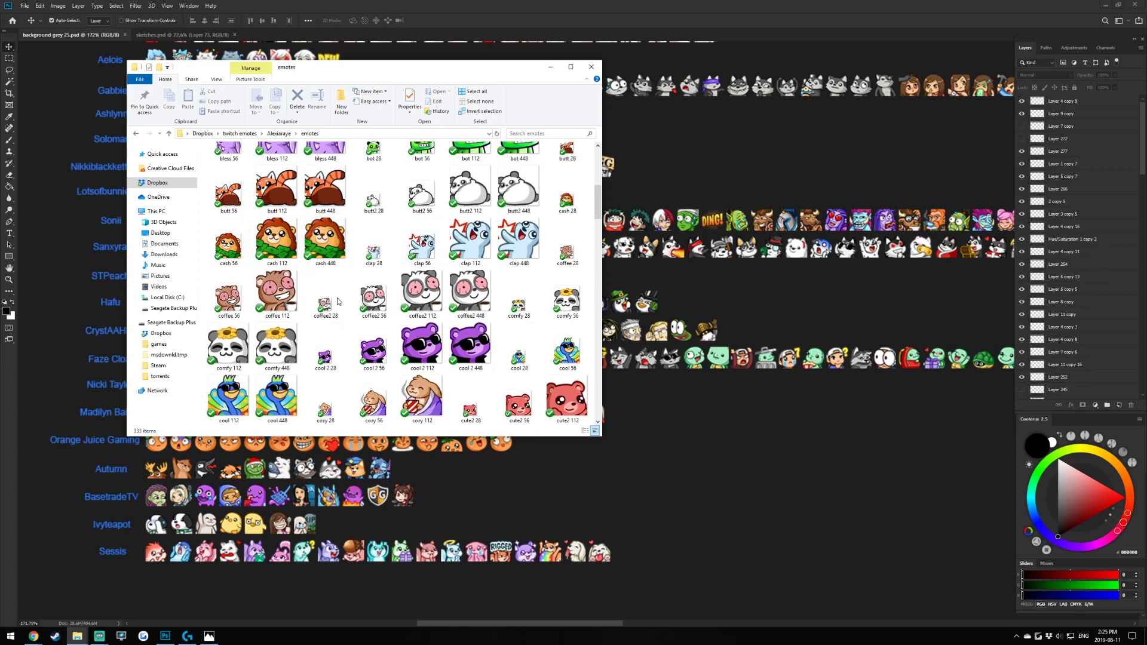
scroll(418, 268, down, 10)
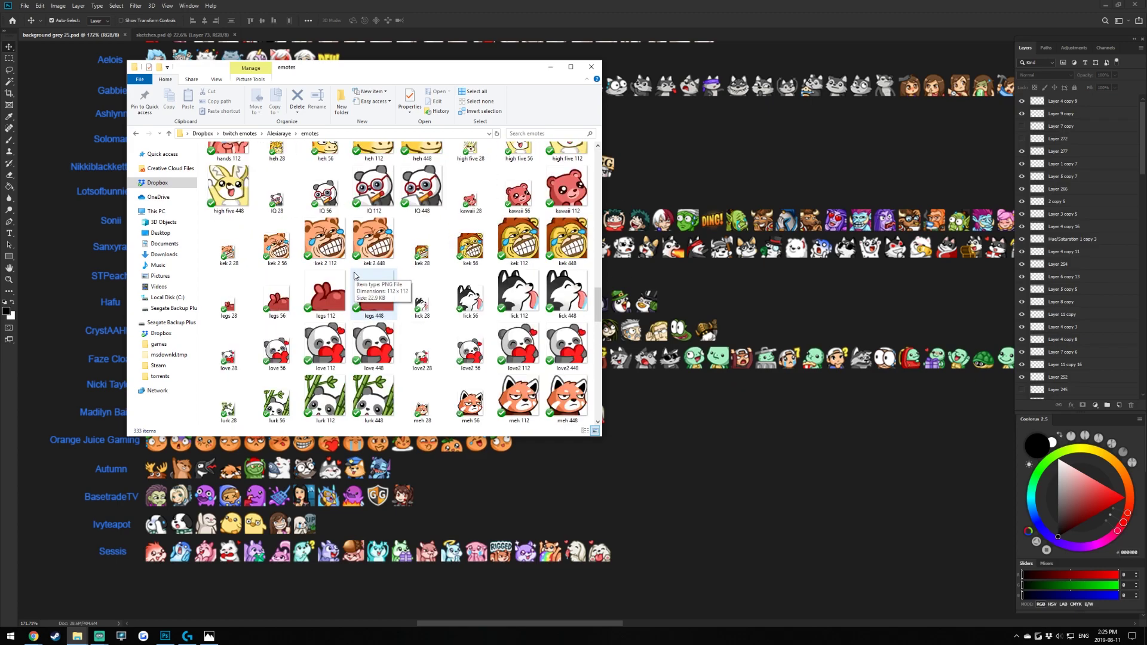
key(BackSpace)
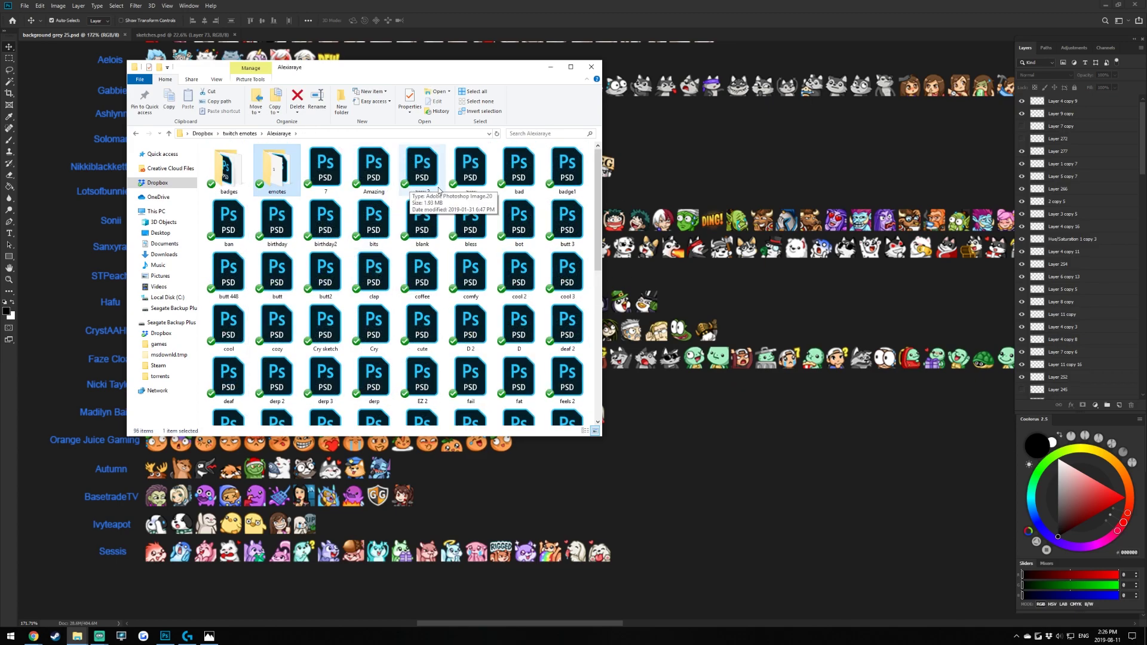
Select the blank PSD file in the Alexiaraye folder and view the actions available for it.
drag(419, 70, 414, 67)
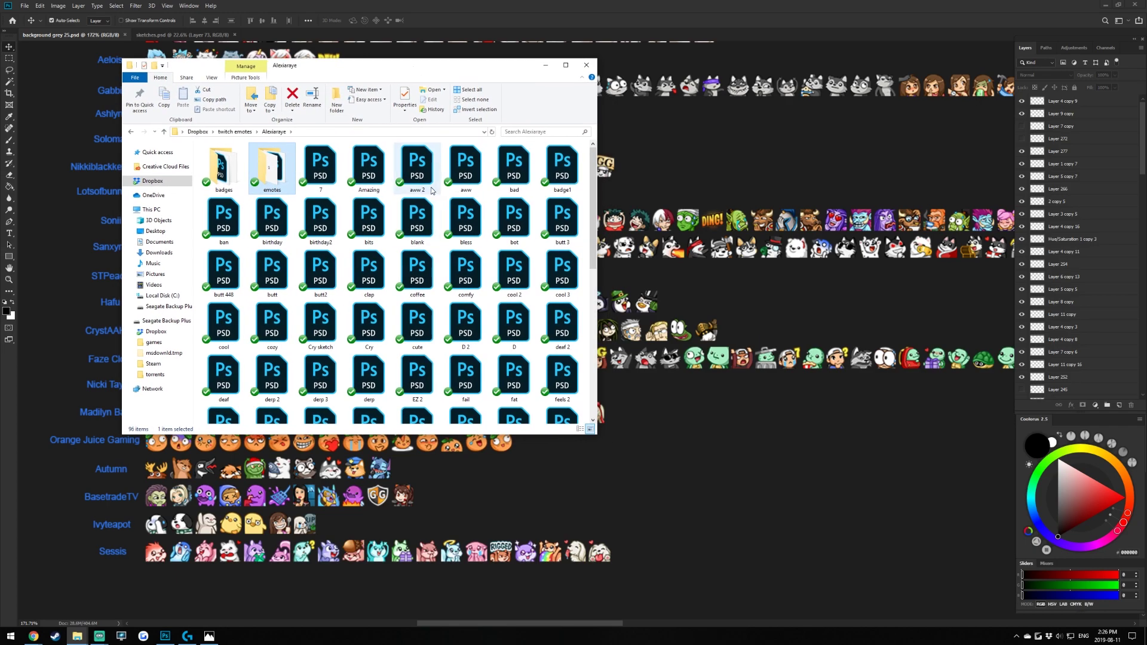
scroll(404, 243, down, 2)
scroll(412, 221, up, 3)
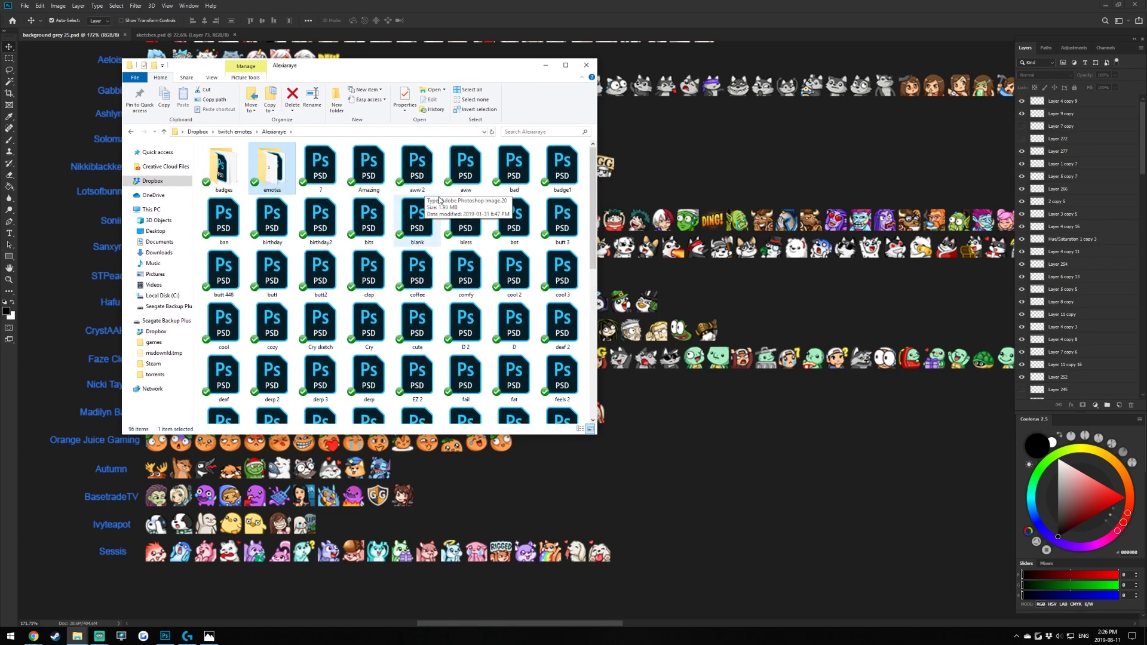
drag(412, 67, 417, 79)
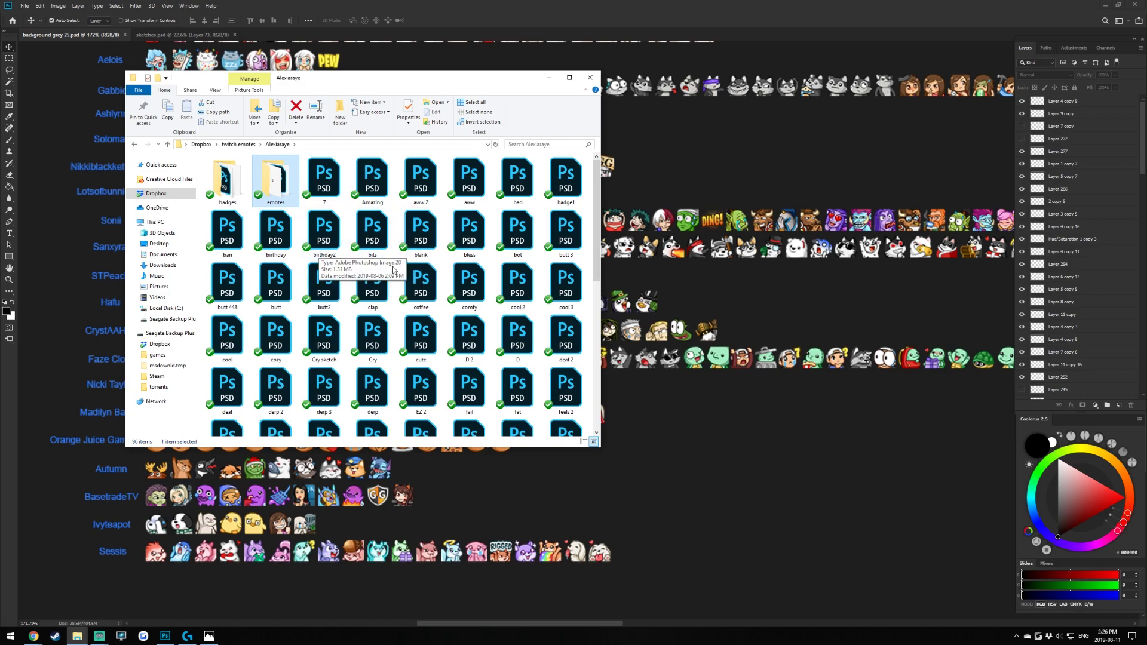
click(415, 249)
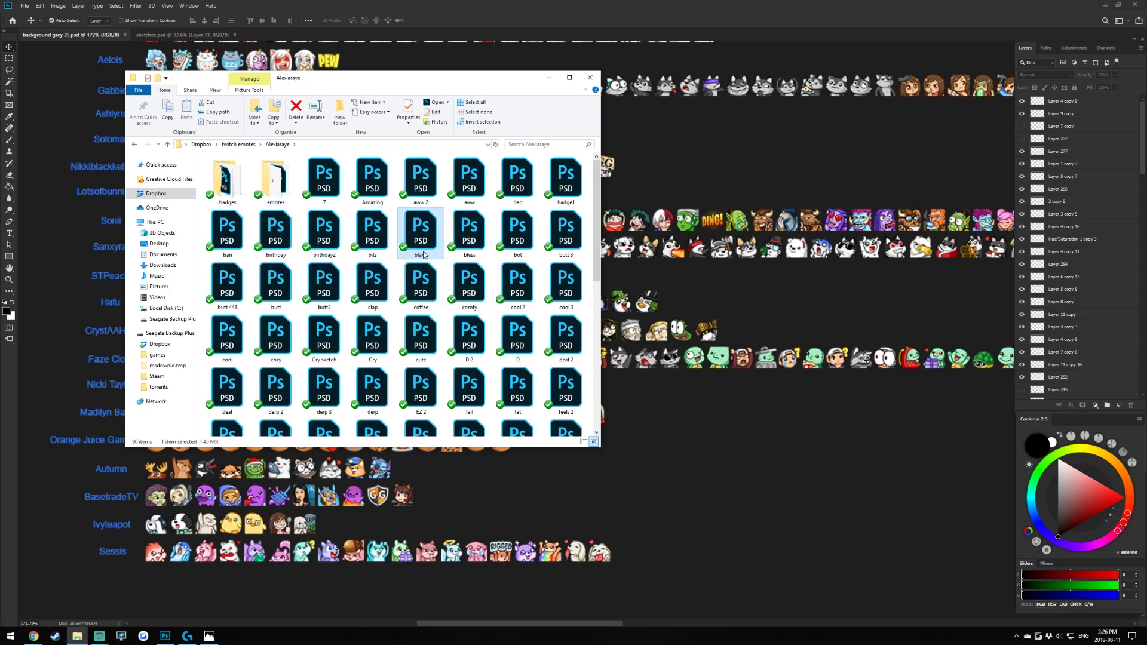
right_click(418, 237)
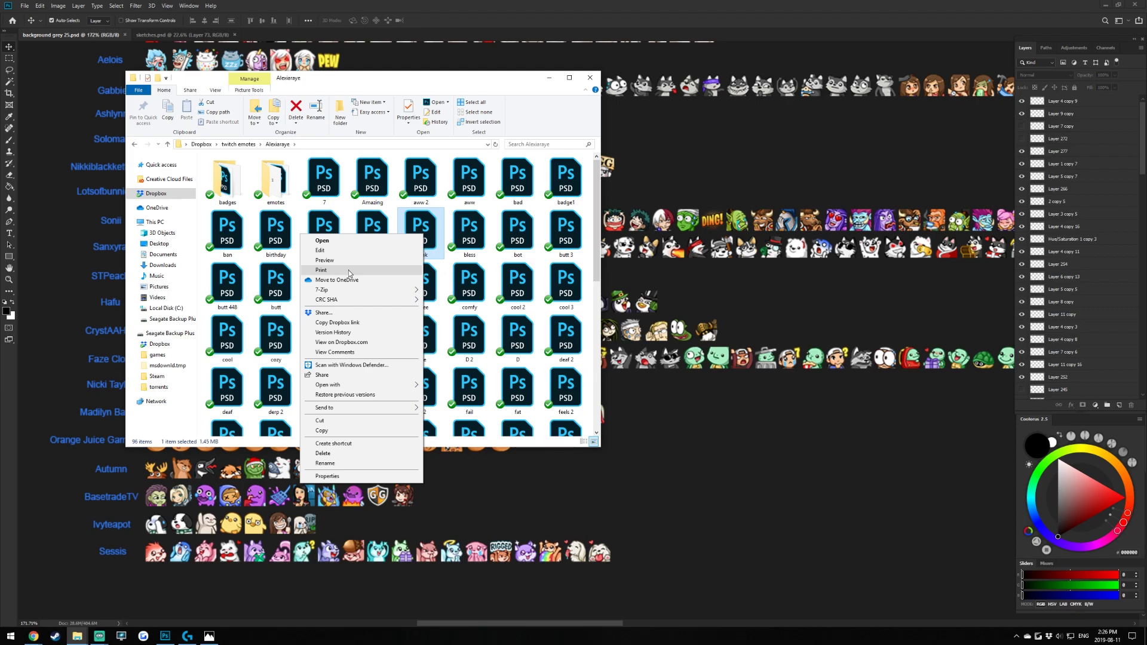
mouse_move(329, 293)
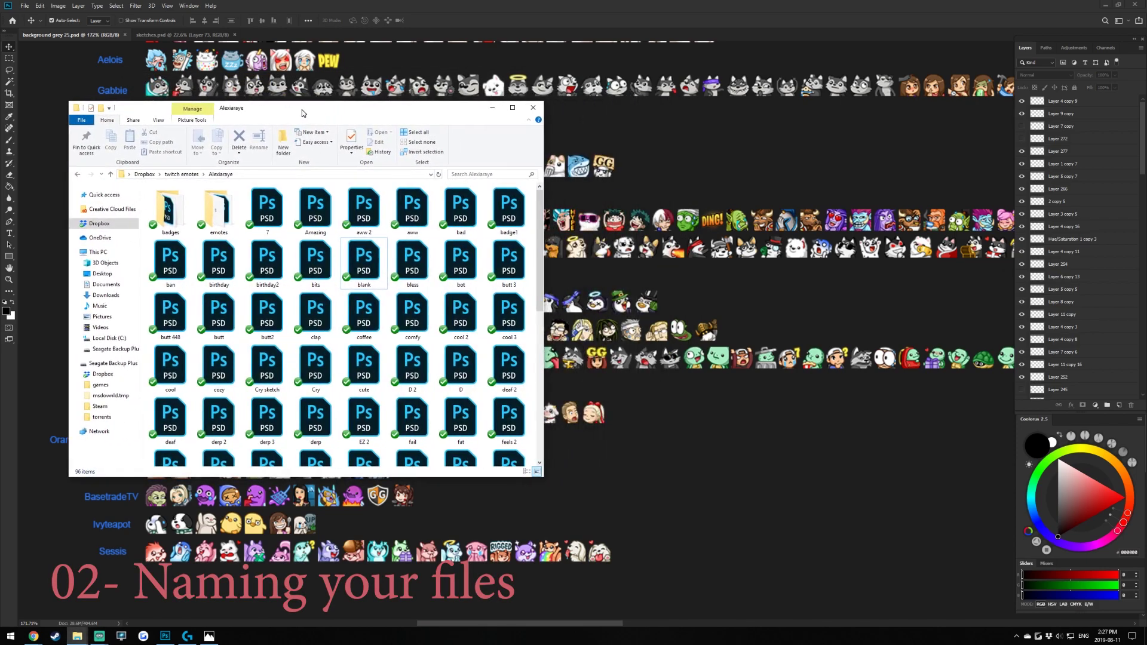
Examine how the PSD files in the Alexiaraye folder are named, including the derp and deaf files.
drag(305, 112, 322, 115)
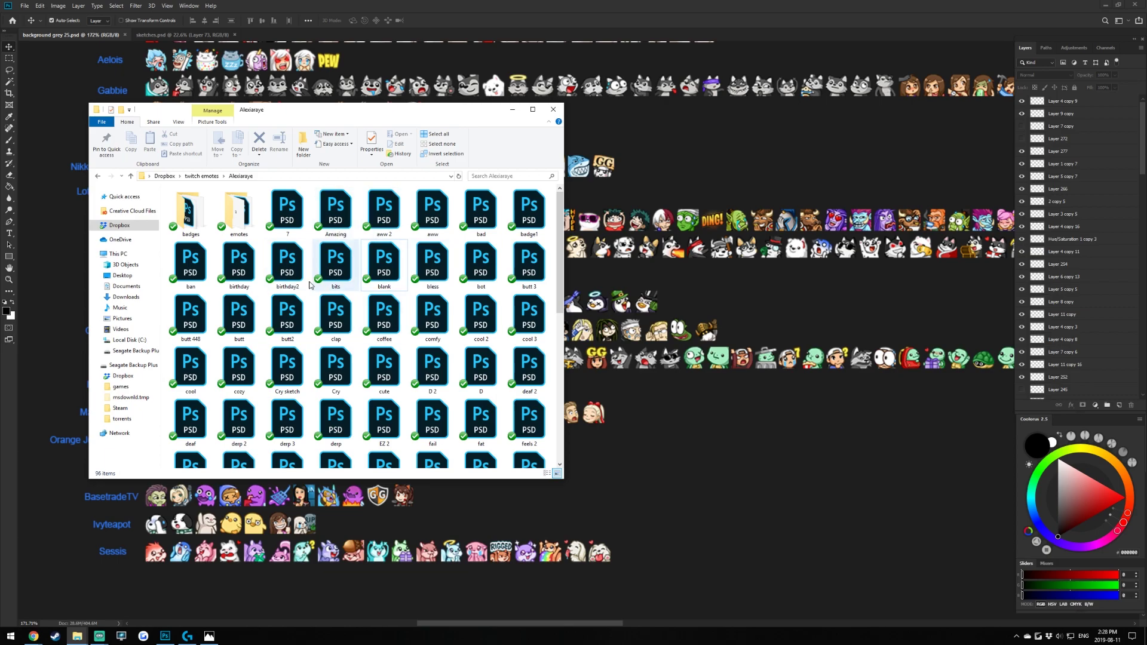
scroll(329, 246, down, 5)
scroll(169, 362, up, 5)
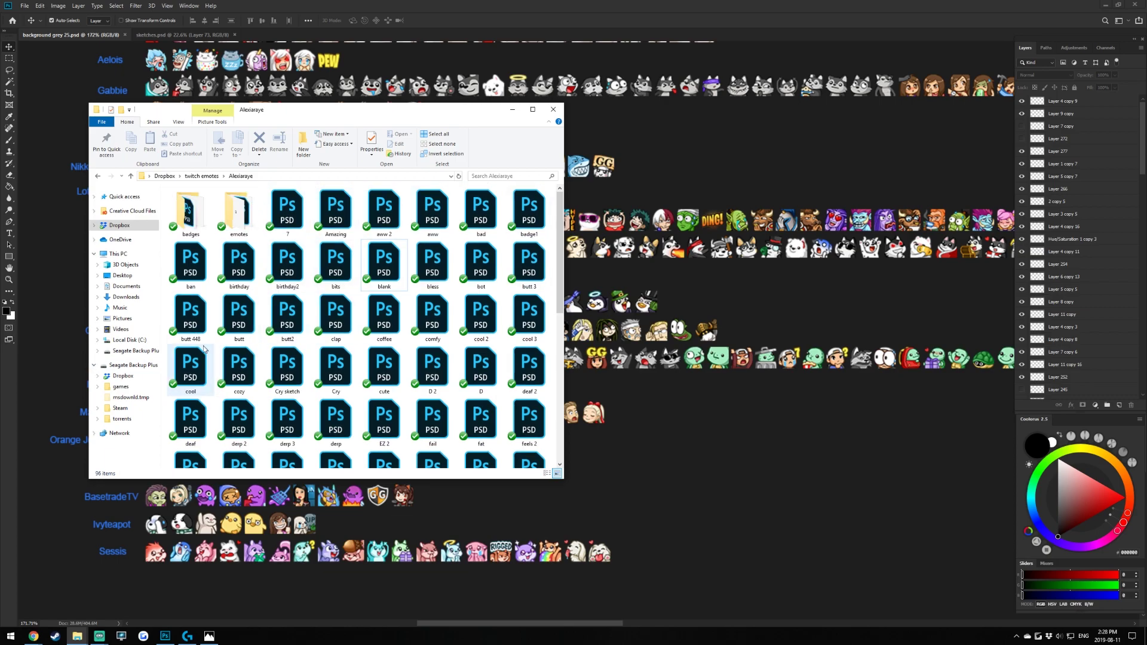
scroll(290, 259, down, 1)
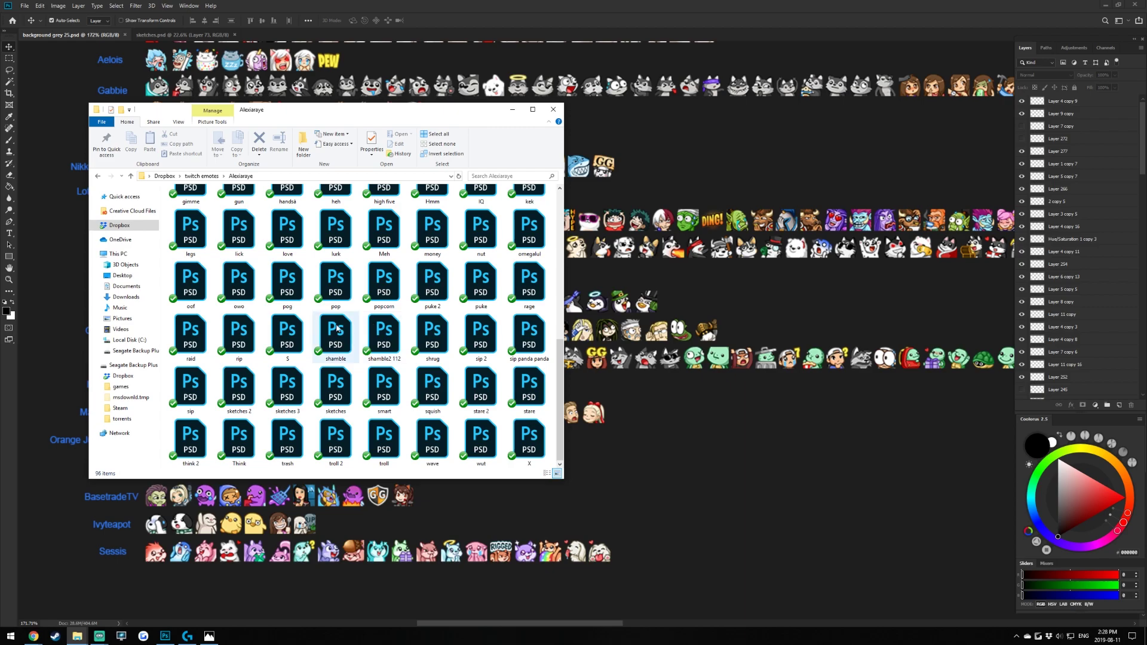
scroll(279, 251, up, 1)
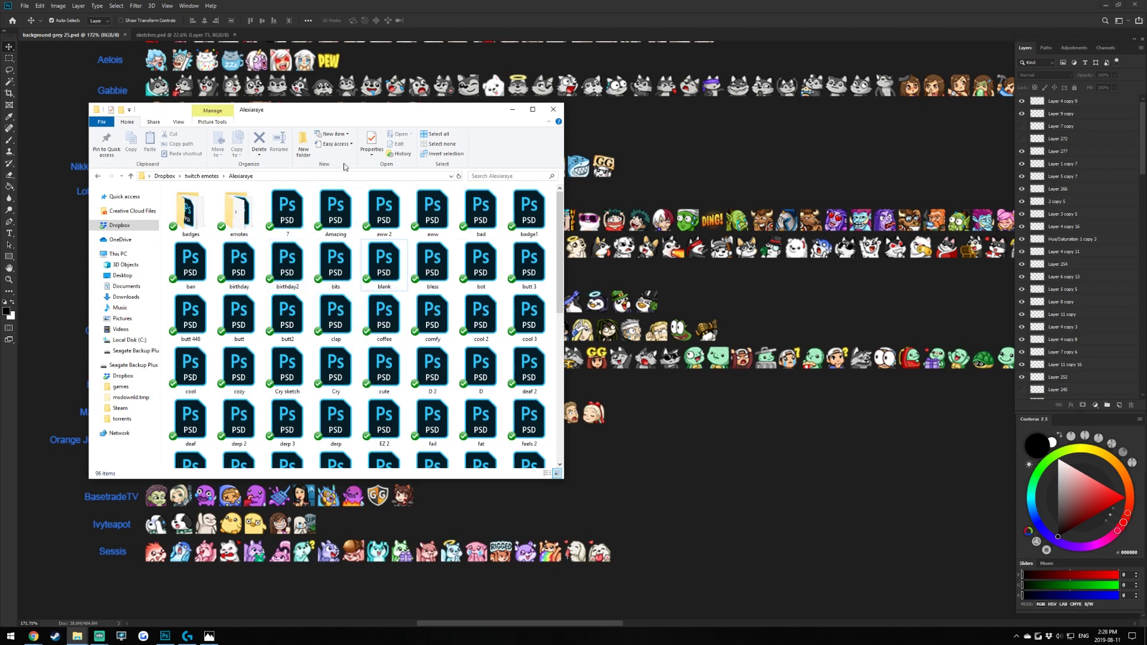
drag(393, 114, 381, 105)
scroll(334, 287, down, 3)
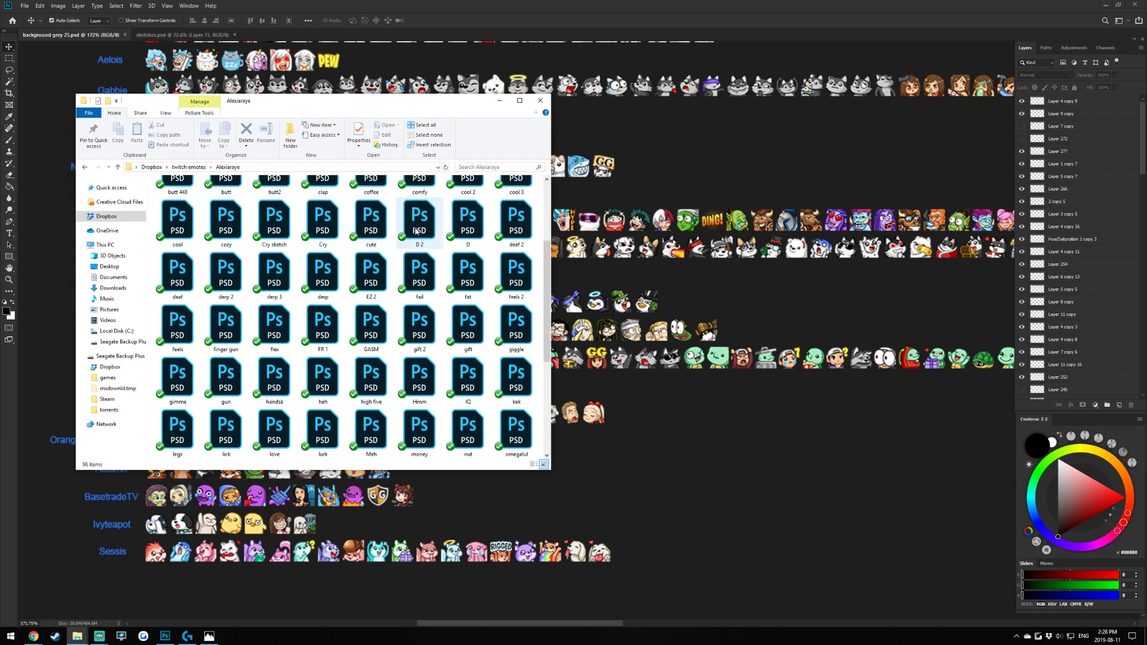
click(419, 271)
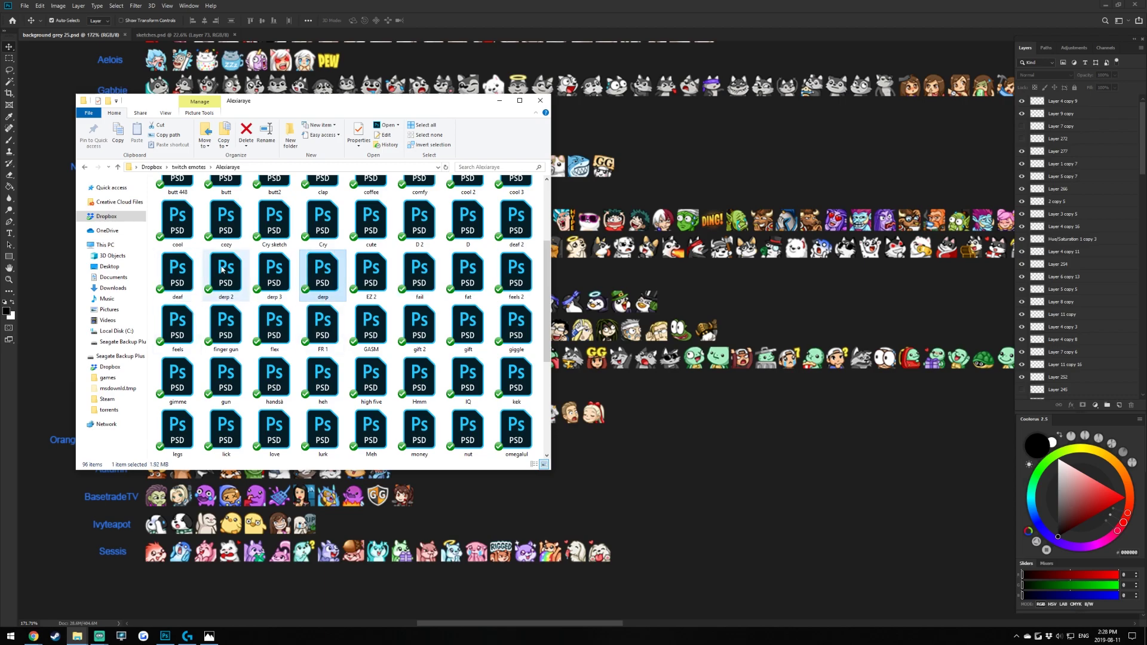
click(178, 272)
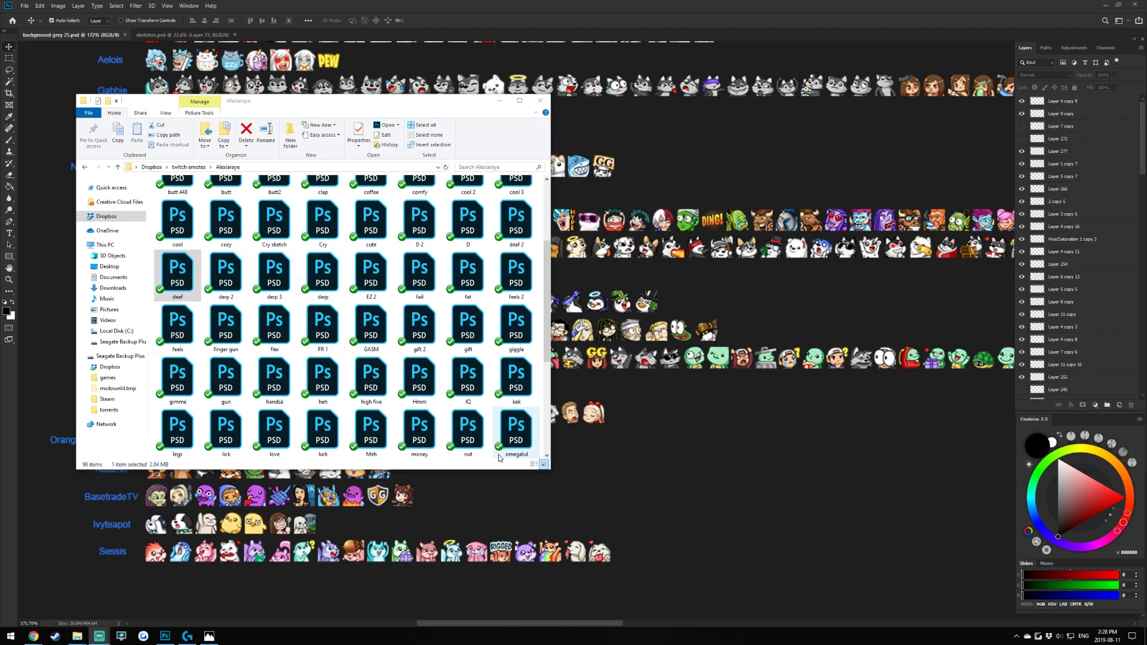
Open the sketches 3 PSD file from the Alexiaraye folder in Photoshop.
scroll(323, 322, down, 3)
click(281, 394)
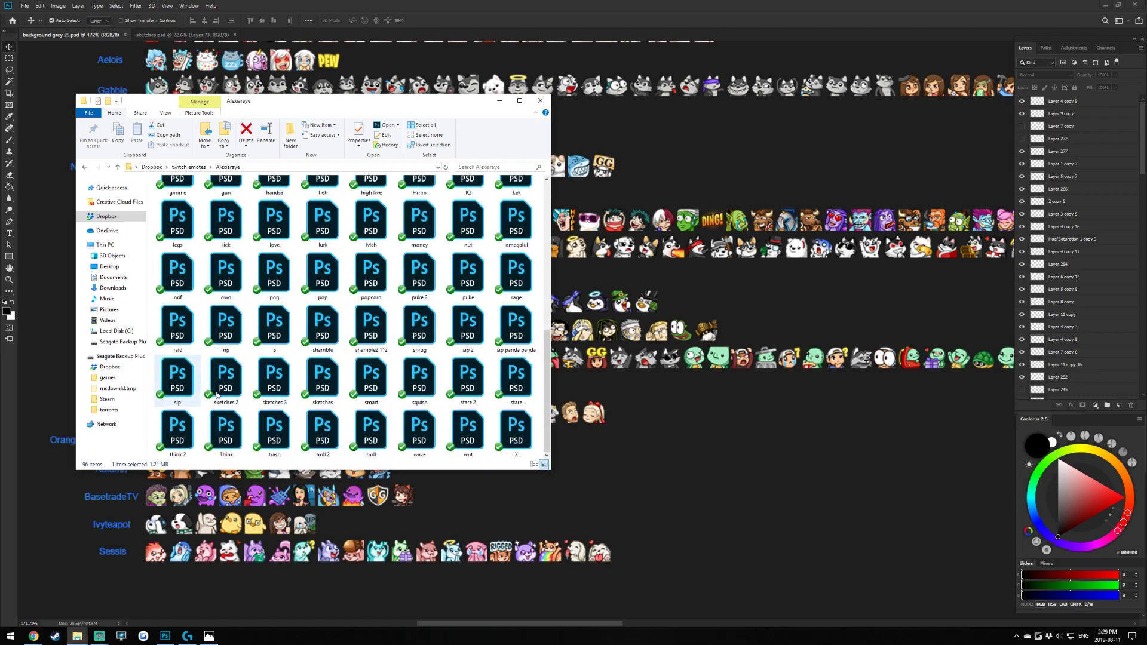
click(274, 388)
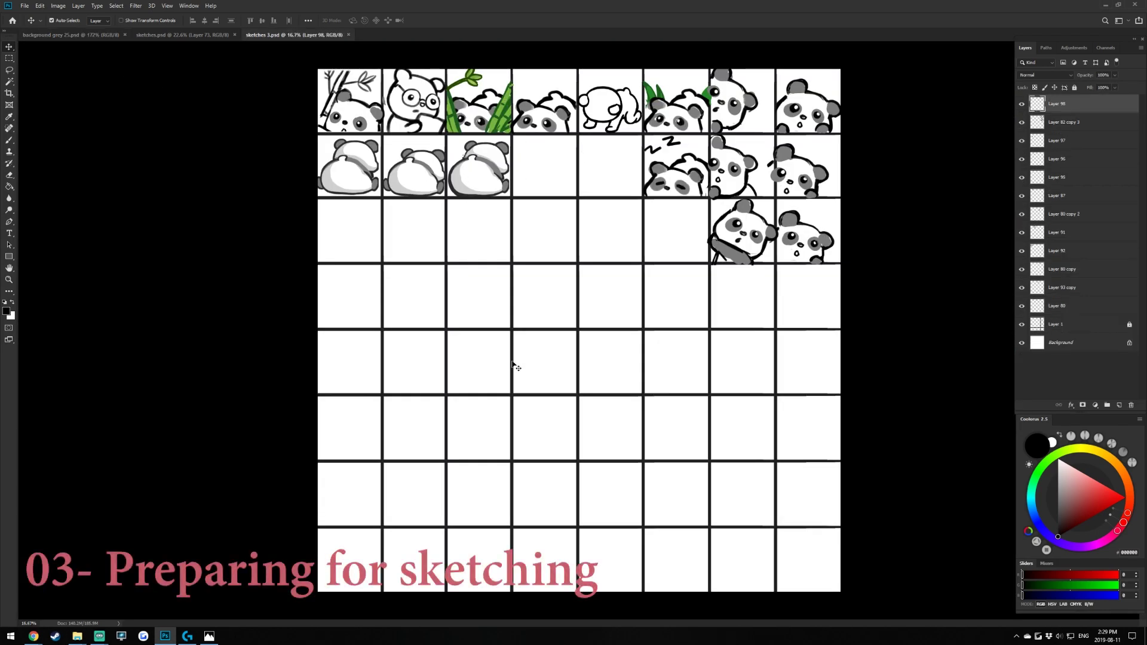
Check the pixel dimensions of the sketches 3 grid document.
key(ctrl+alt+i)
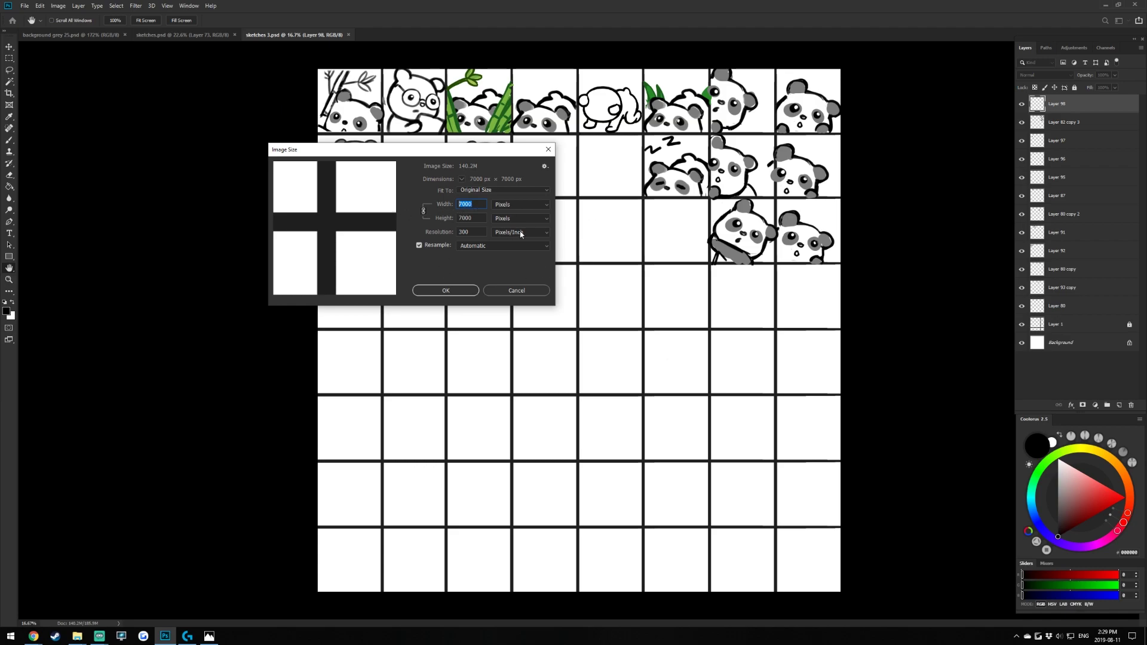
click(516, 291)
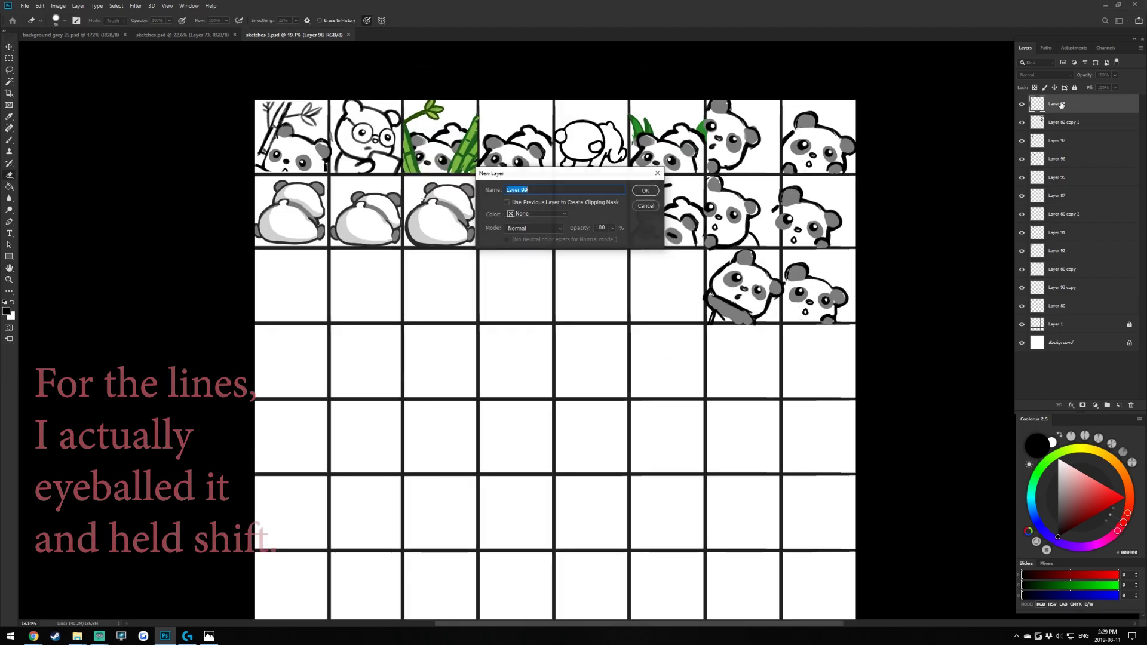
Add a new empty layer above the grid sketches and close the sketches 3 document.
key(Return)
key(e)
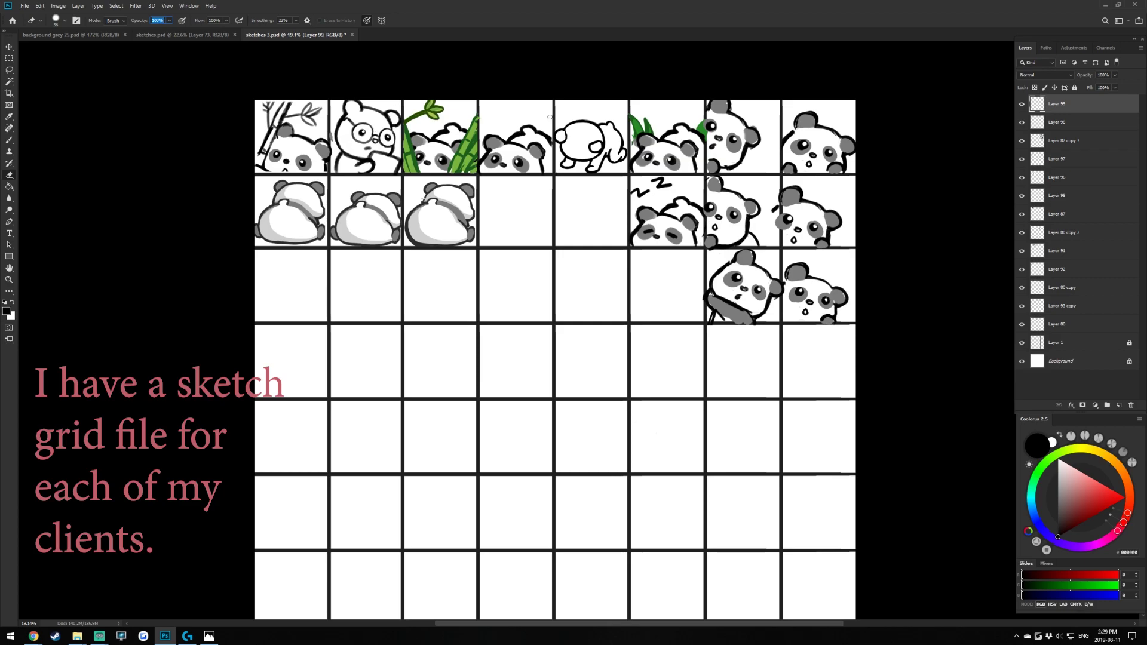
ctrl+click(457, 299)
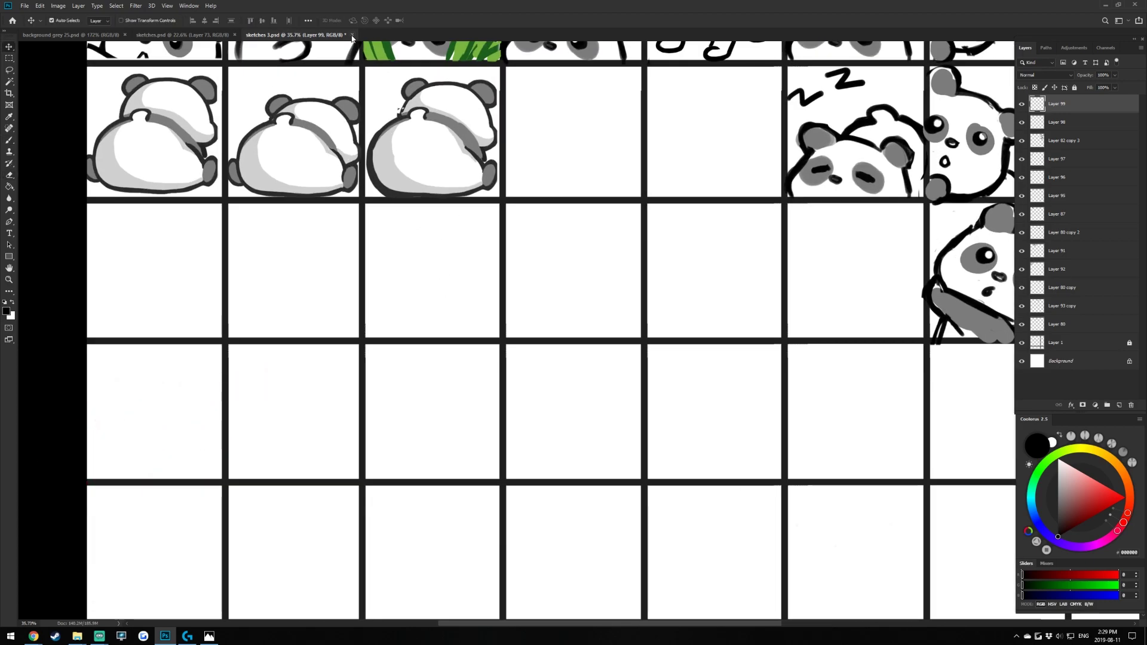
click(352, 36)
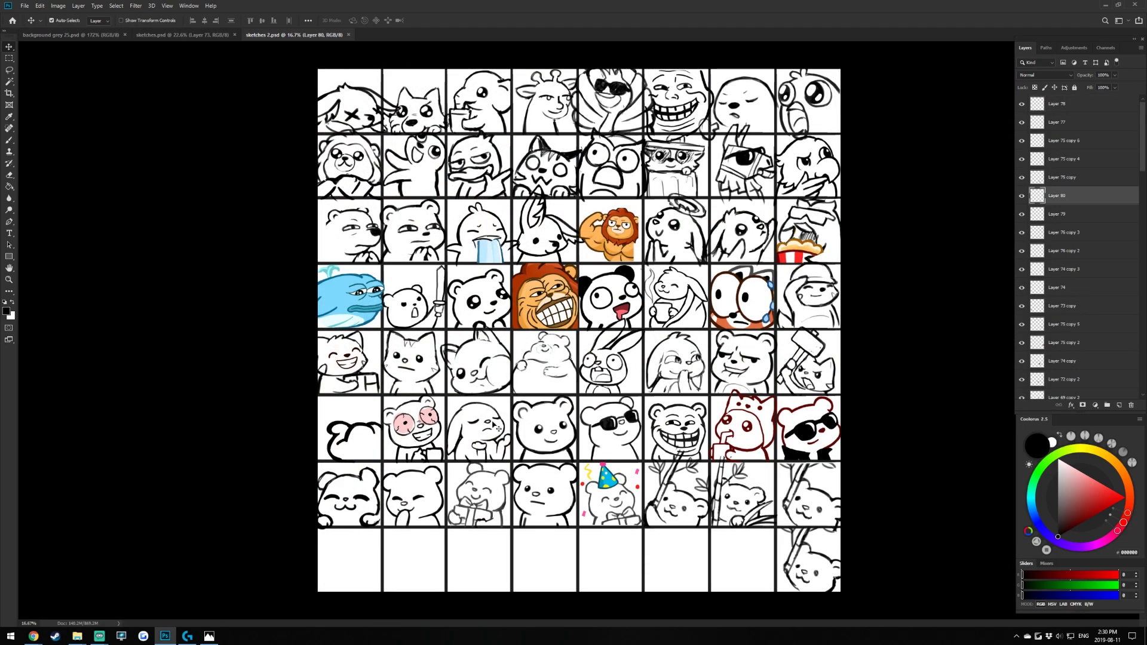
Copy the straight-faced bear sketch from the seventh row of the sketches 2 grid.
mouse_move(588, 373)
mouse_down()
mouse_move(630, 362)
mouse_move(648, 340)
mouse_move(503, 209)
mouse_up()
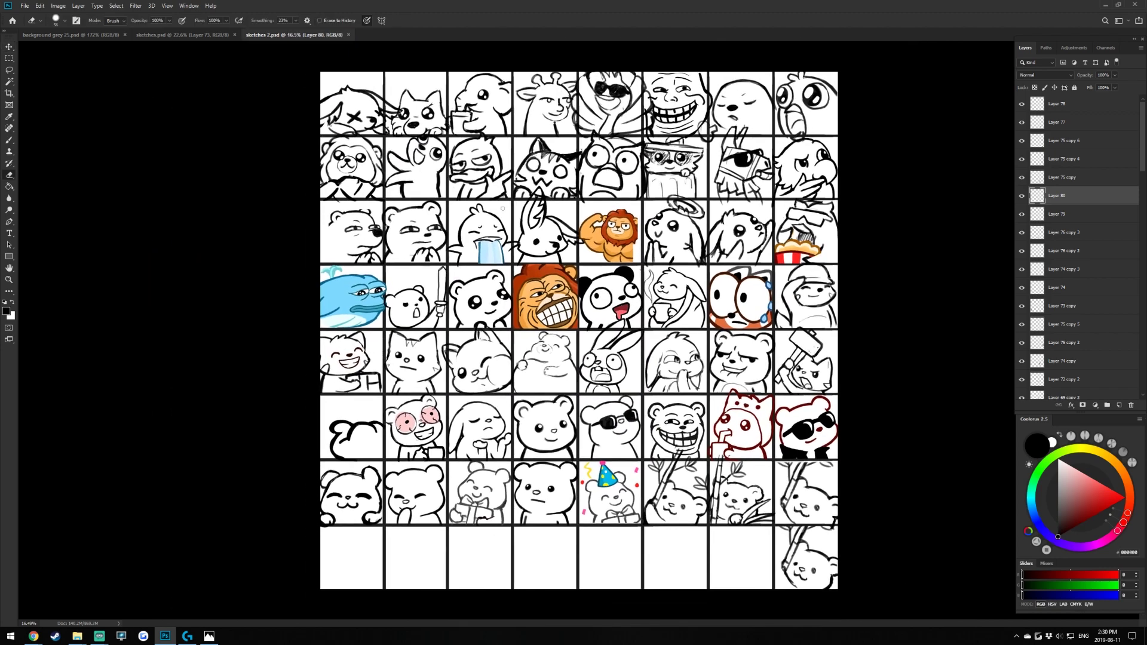
key(v)
scroll(568, 477, up, 2)
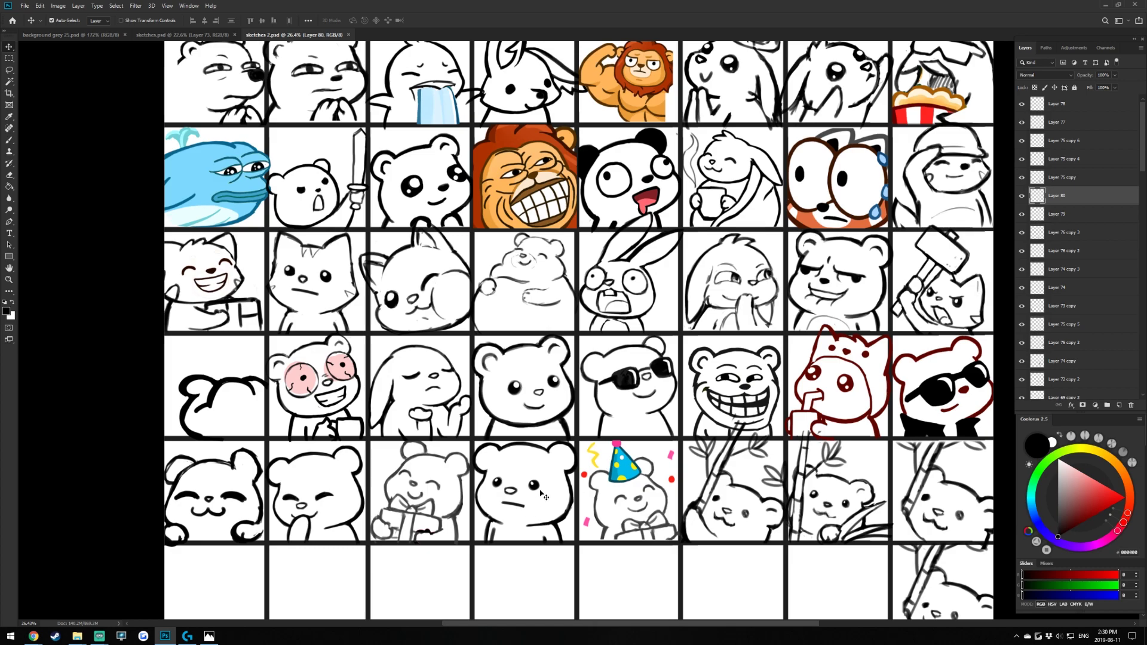
drag(540, 493, 543, 495)
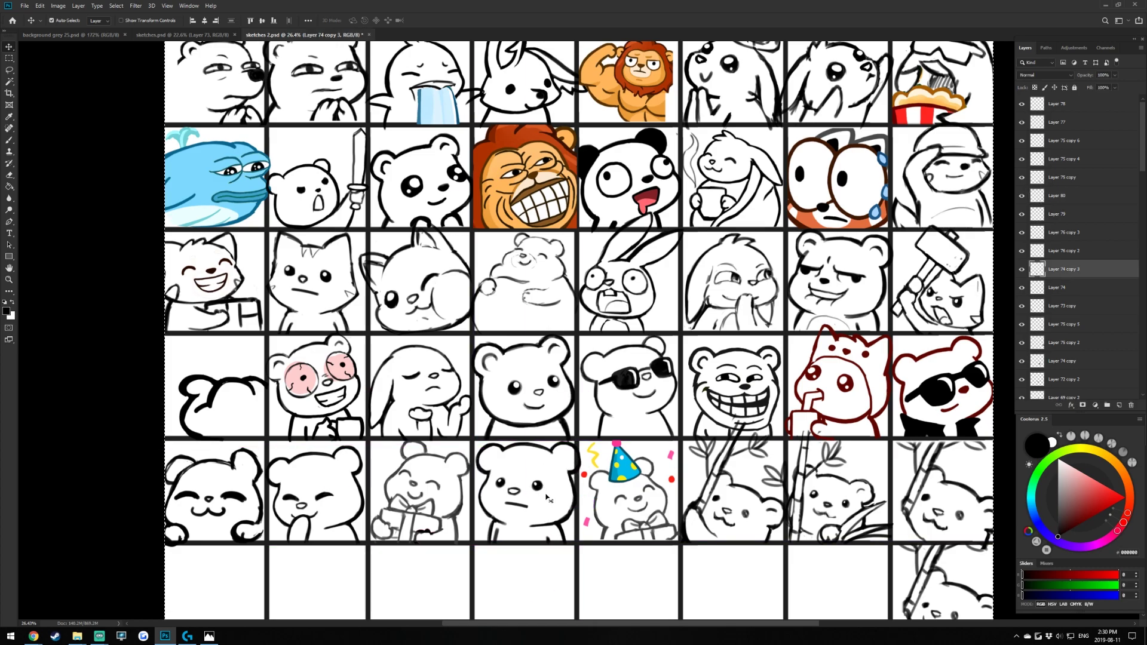
key(ctrl+c)
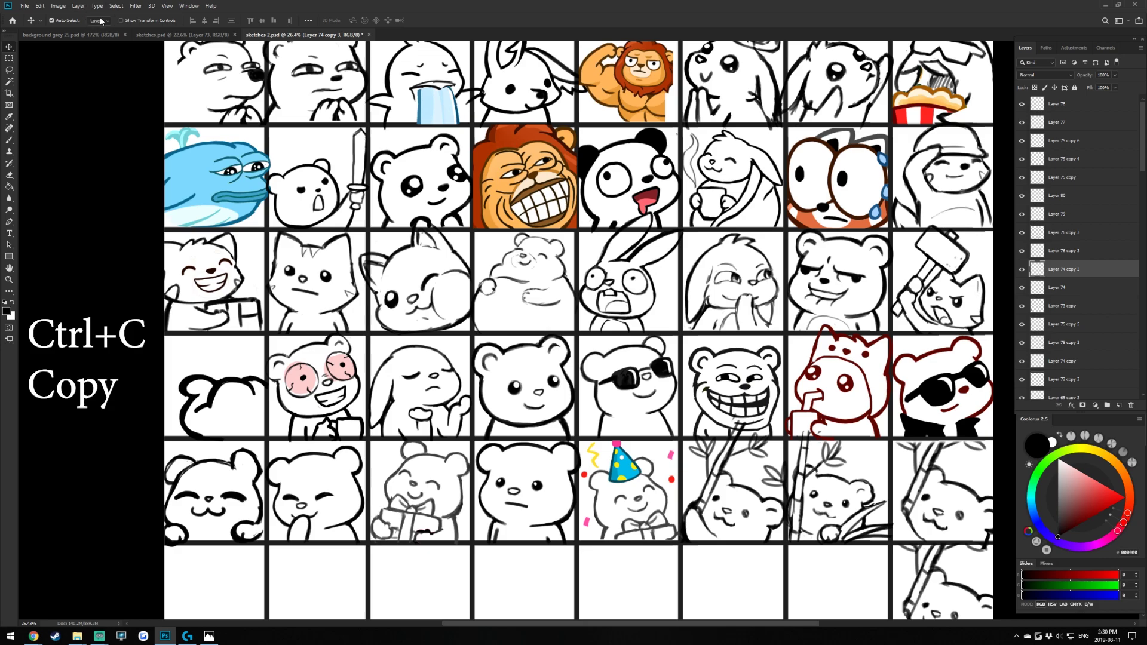
Create a 448 x 448 px document at 300 ppi, float it over the sketch grid and add an empty layer.
key(ctrl+n)
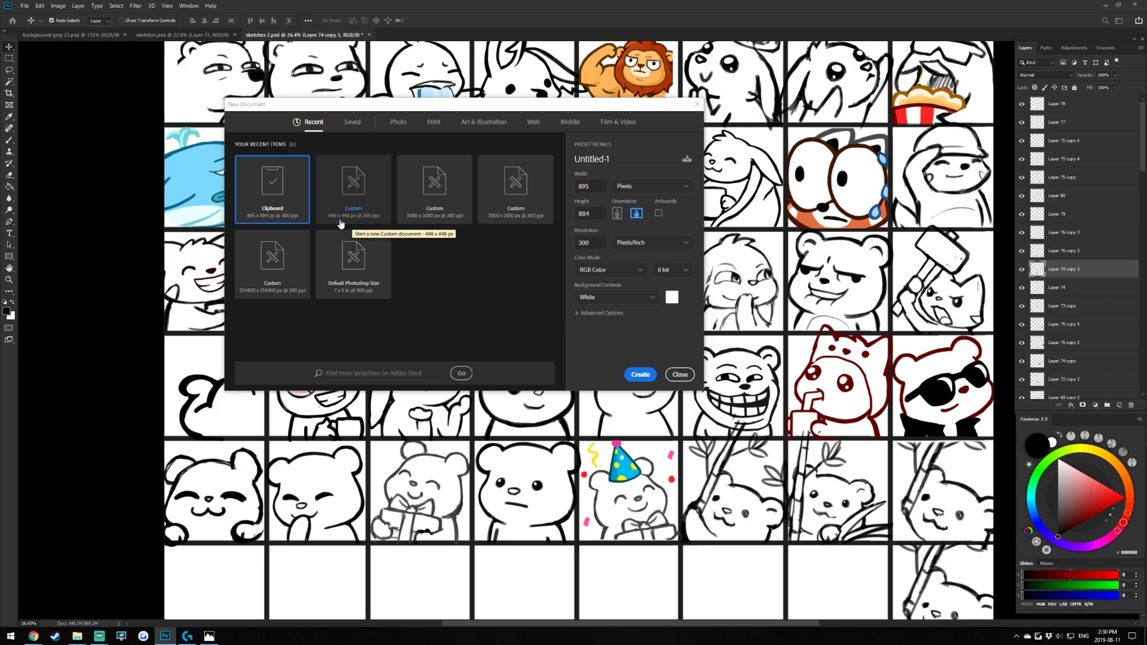
double_click(355, 190)
drag(415, 40, 325, 213)
scroll(422, 299, down, 3)
key(b)
key(x)
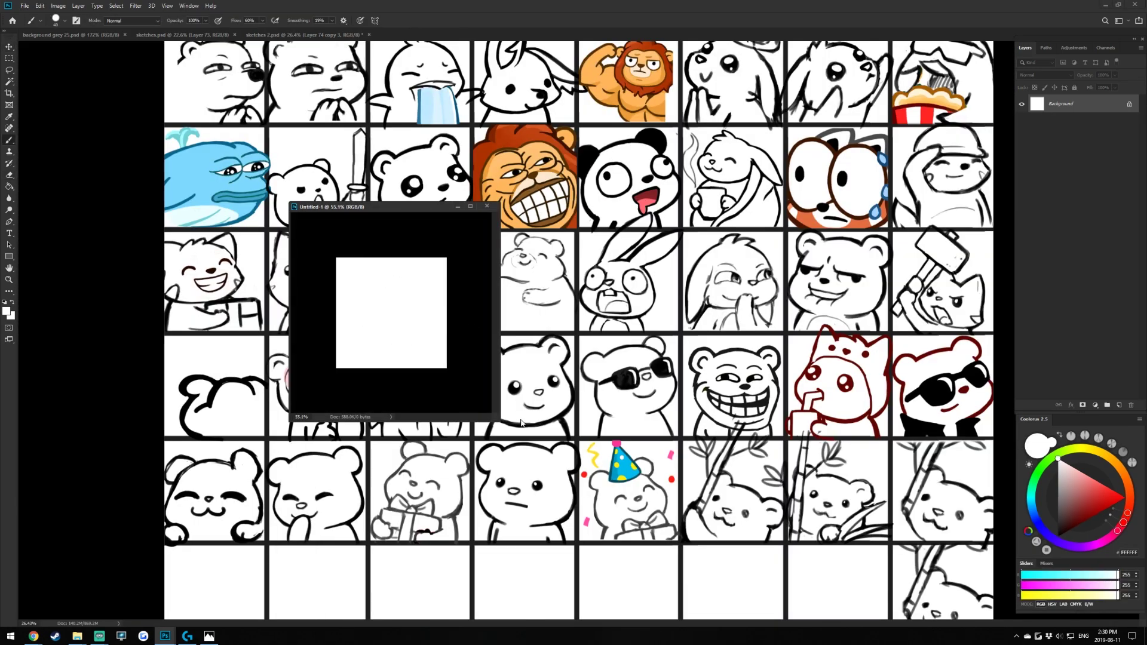
scroll(421, 299, up, 3)
key(e)
key(ctrl+shift+alt+n)
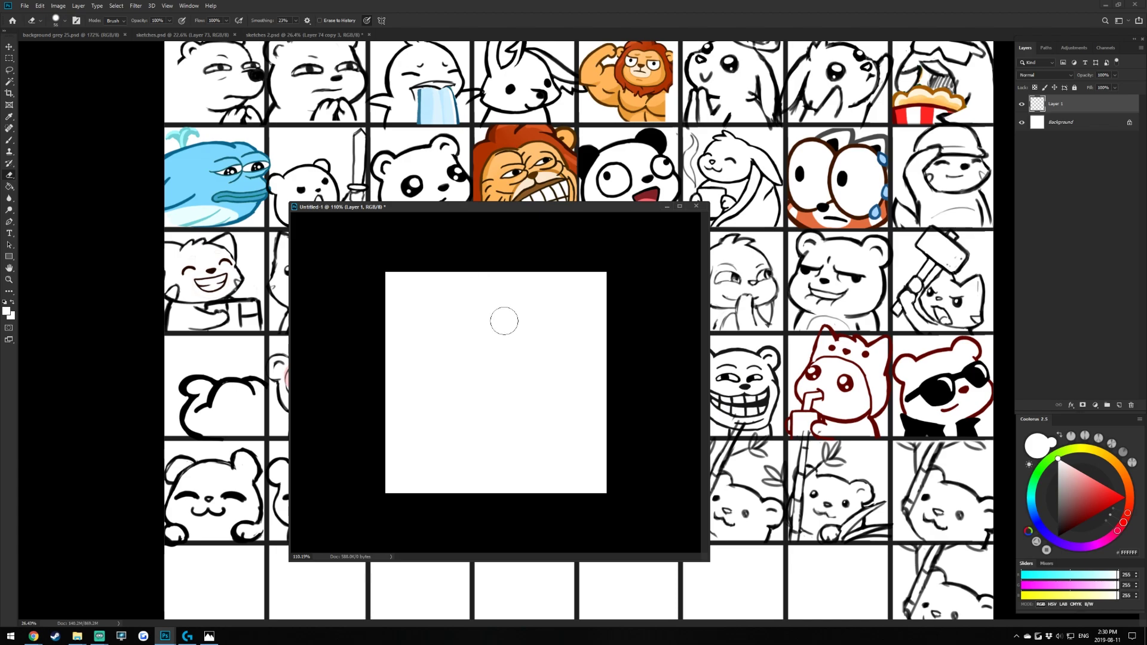
Resize the new document to 112 x 112 px.
key(v)
key(ctrl+alt+i)
text(112)
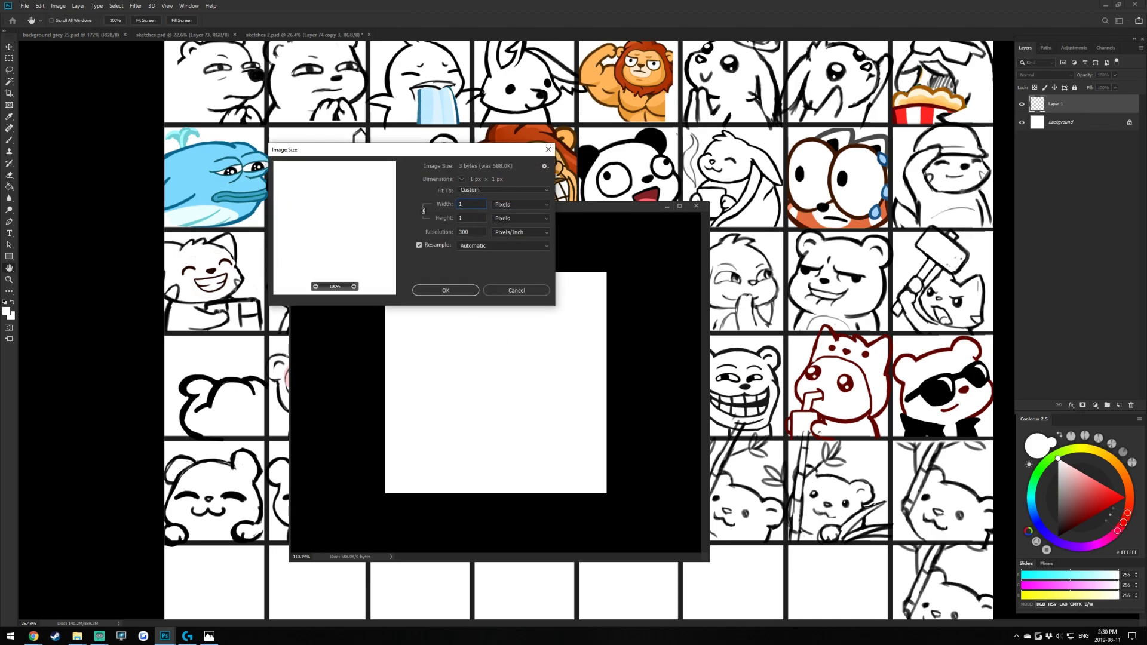
key(Return)
Paint black test squiggles in the upper half of the 112 px canvas and inspect their pixelated edges up close.
key(b)
mouse_move(502, 395)
mouse_down()
mouse_move(522, 374)
mouse_move(498, 373)
mouse_up()
drag(459, 378, 459, 361)
key(bracketright)
key(bracketright)
key(bracketright)
key(bracketright)
key(bracketright)
key(bracketright)
key(bracketright)
key(bracketright)
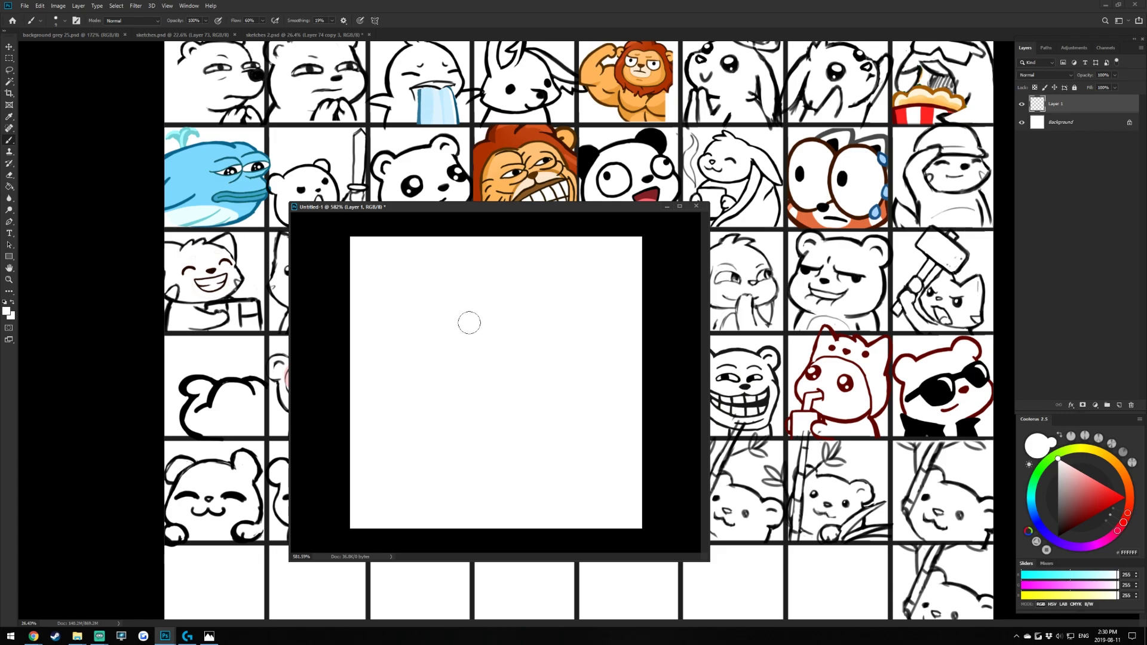
key(d)
mouse_move(381, 298)
mouse_down()
mouse_move(420, 302)
mouse_move(500, 350)
mouse_move(493, 409)
mouse_up()
drag(496, 299, 492, 290)
drag(498, 381, 502, 380)
scroll(501, 380, up, 1)
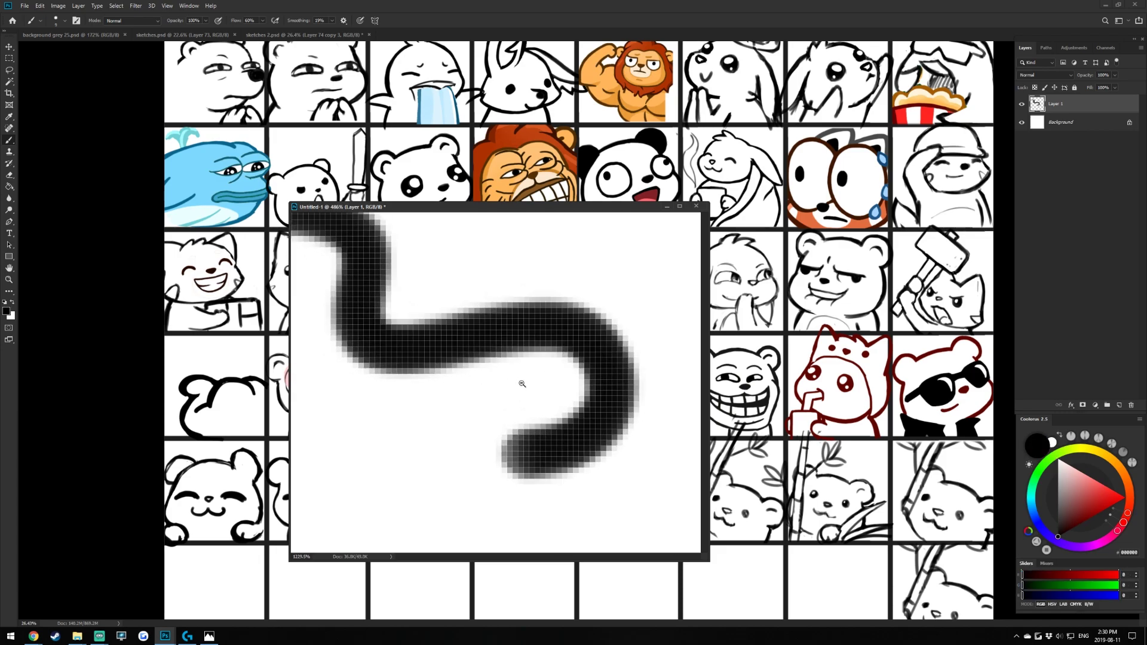
scroll(520, 379, down, 1)
mouse_move(451, 320)
mouse_down()
mouse_move(499, 296)
mouse_move(427, 316)
mouse_up()
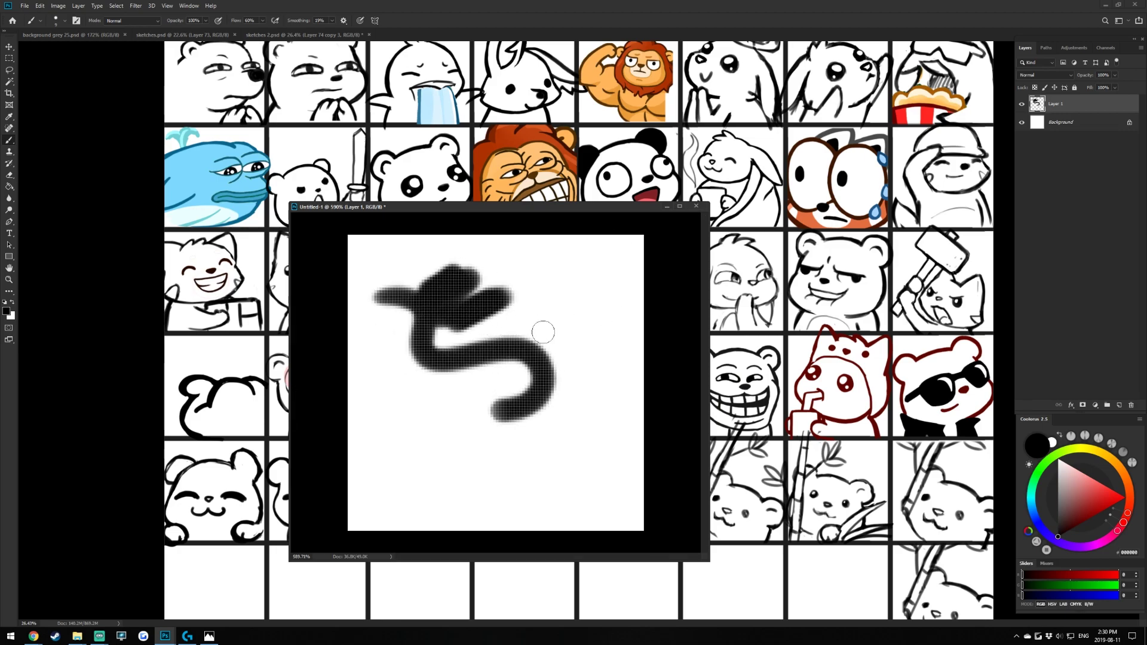
Add curved black strokes with a larger brush around the first squiggle and view them at different magnifications.
key(x)
scroll(529, 327, down, 3)
scroll(511, 347, up, 1)
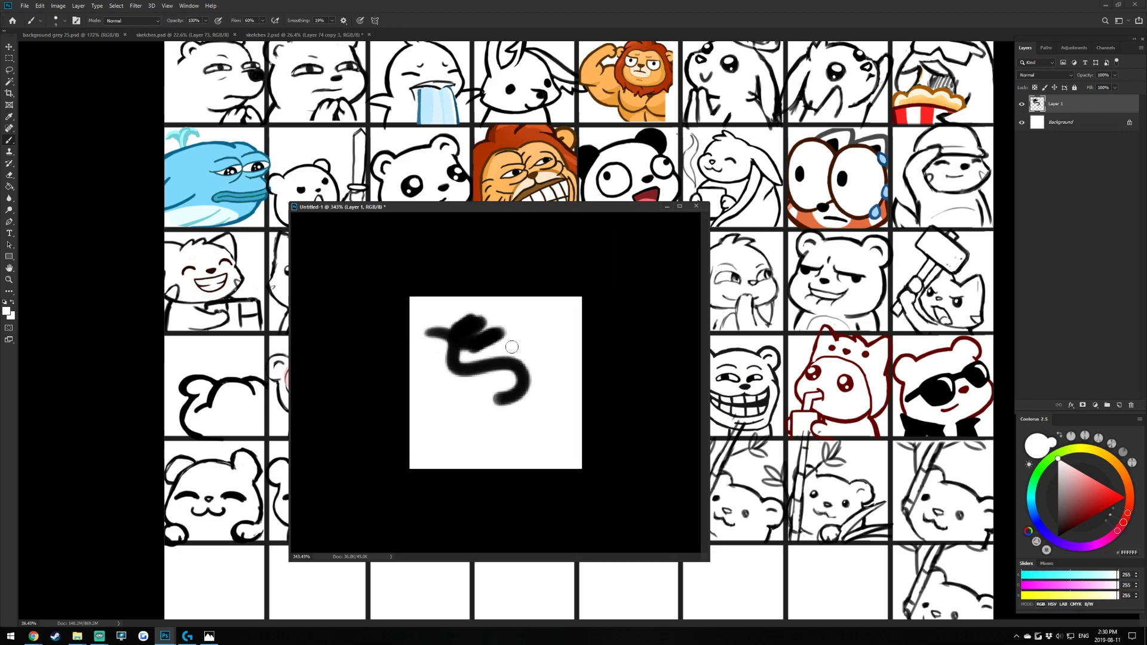
key(x)
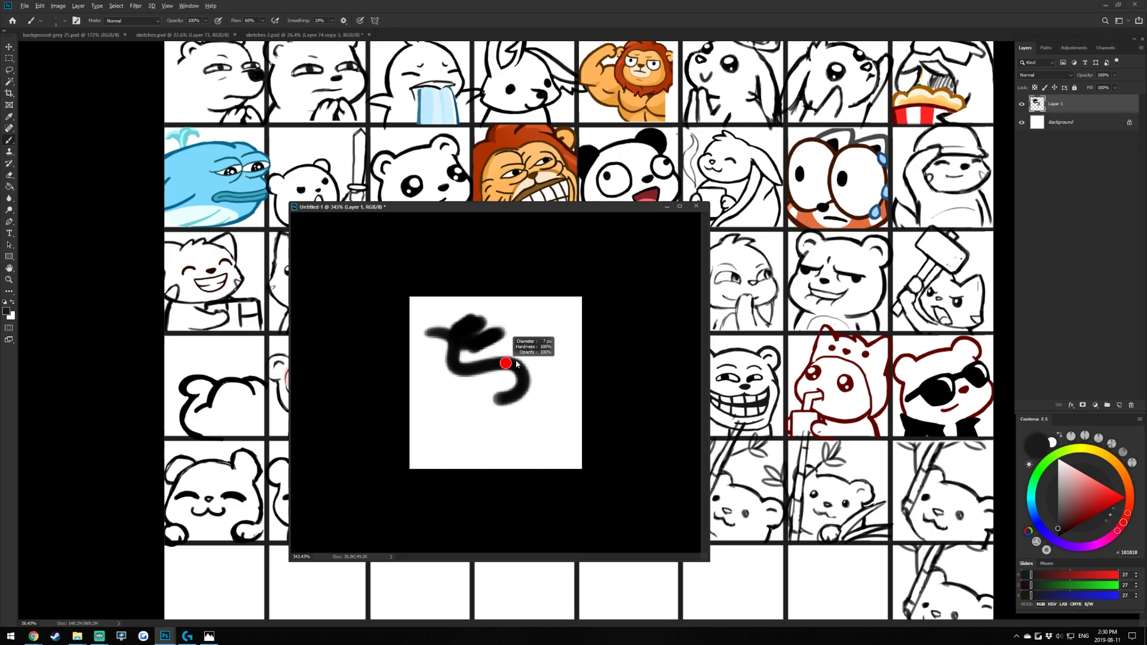
mouse_move(537, 328)
mouse_down()
mouse_move(546, 371)
mouse_move(558, 298)
mouse_up()
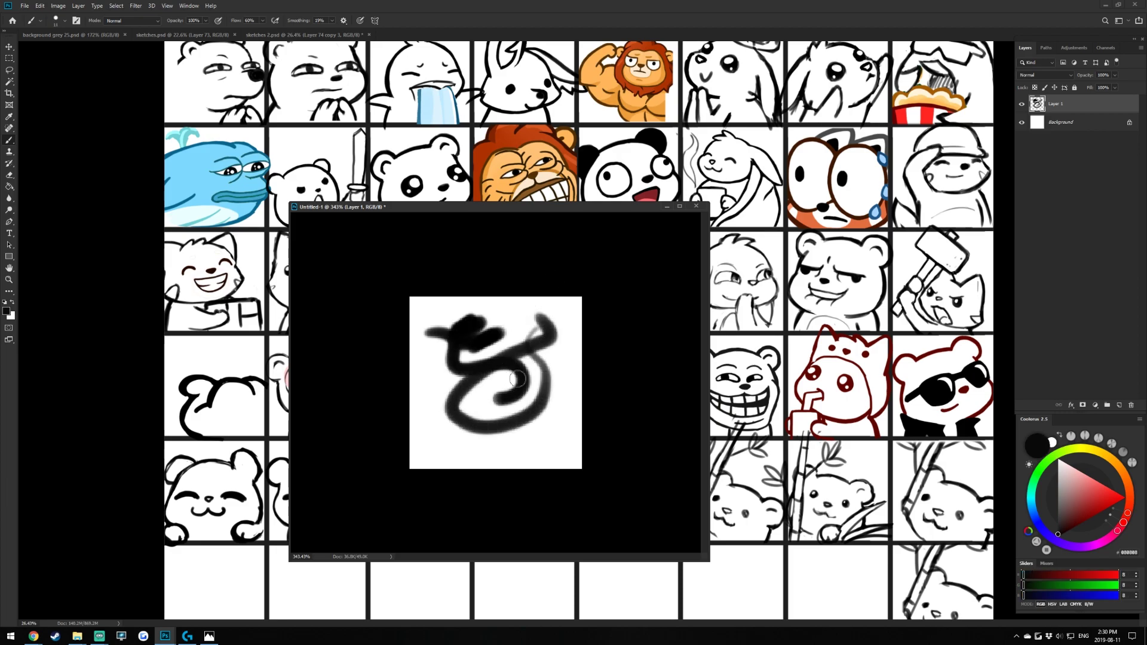
key(v)
scroll(508, 350, down, 1)
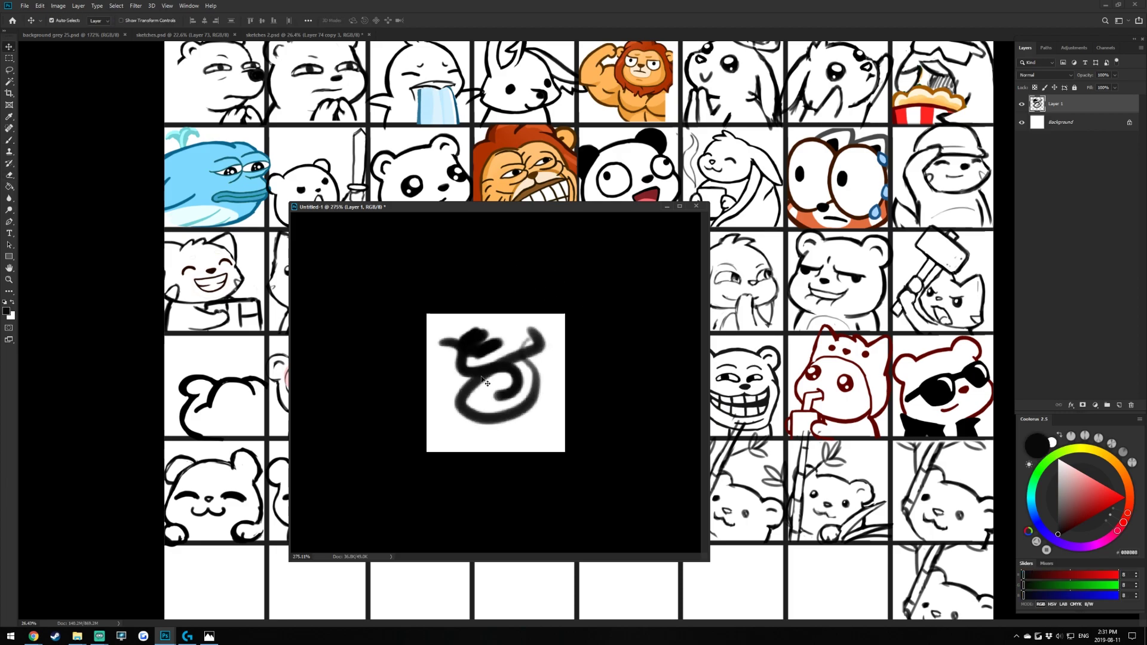
key(e)
key(v)
scroll(519, 364, up, 2)
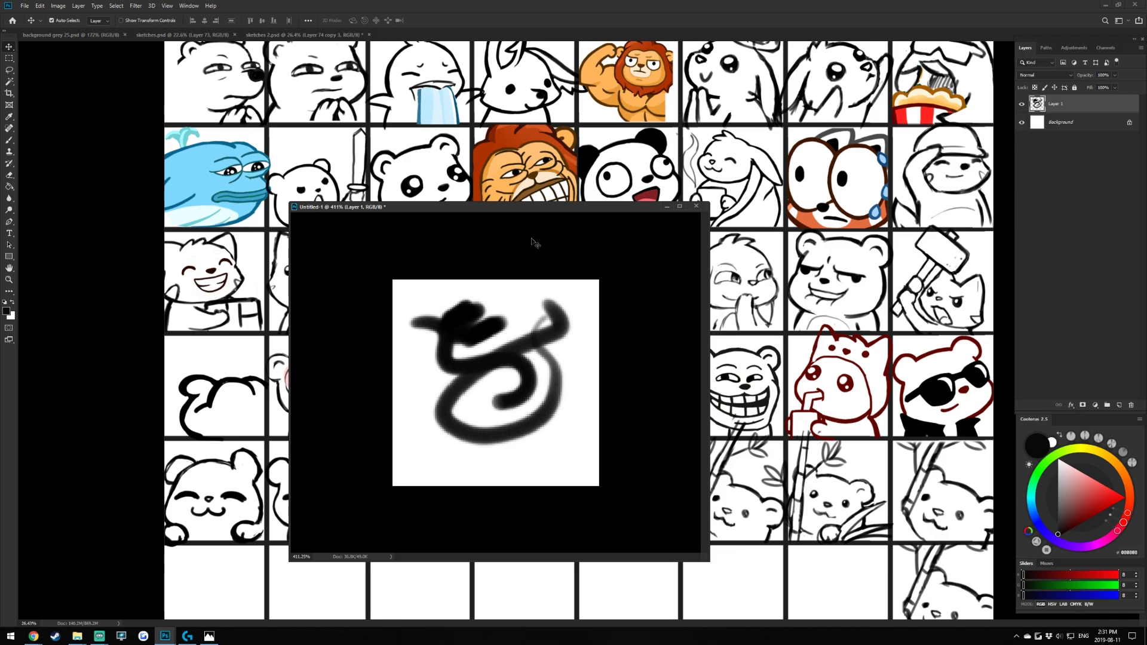
scroll(496, 367, down, 2)
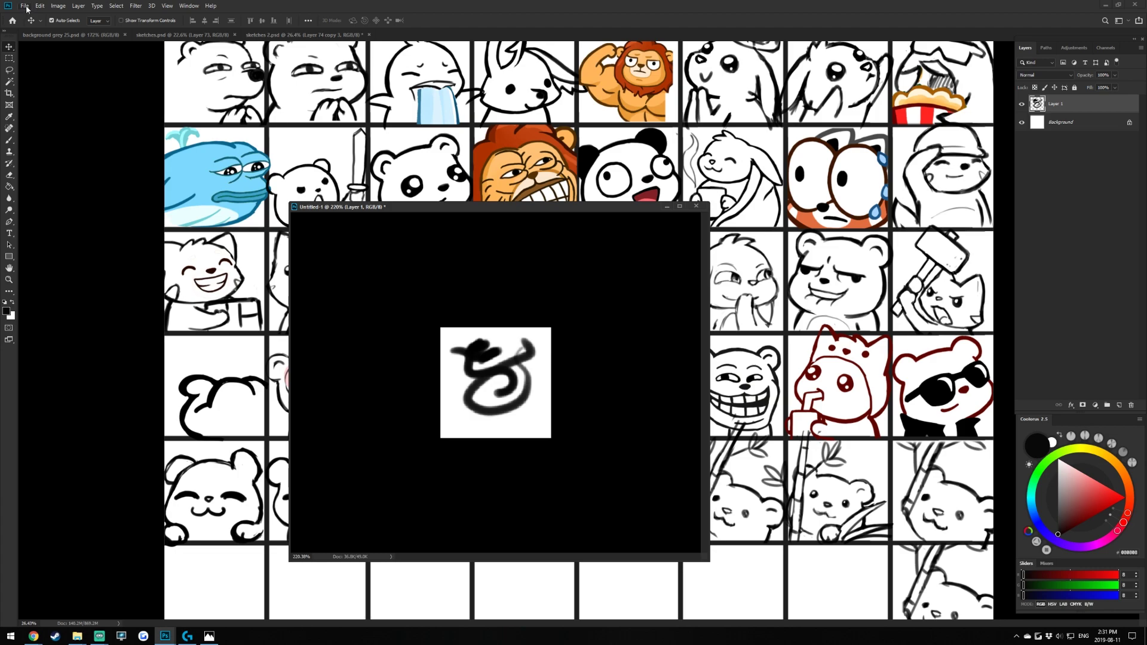
Resize the test document to 1000 x 1000 px.
key(ctrl+alt+i)
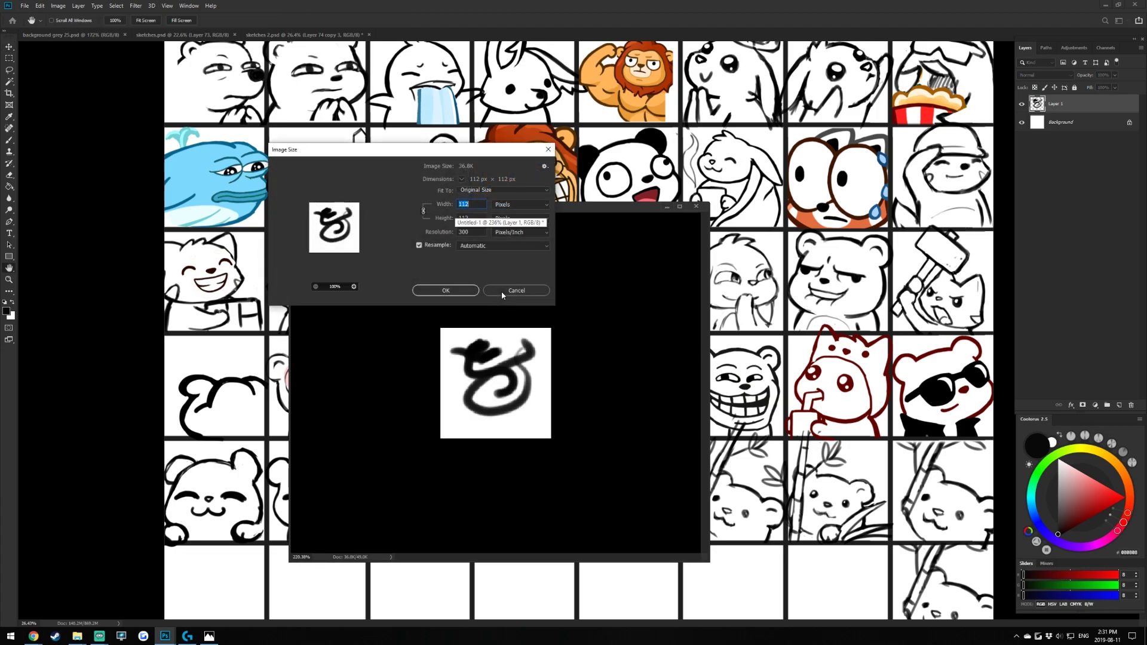
text(11)
key(BackSpace)
text(000)
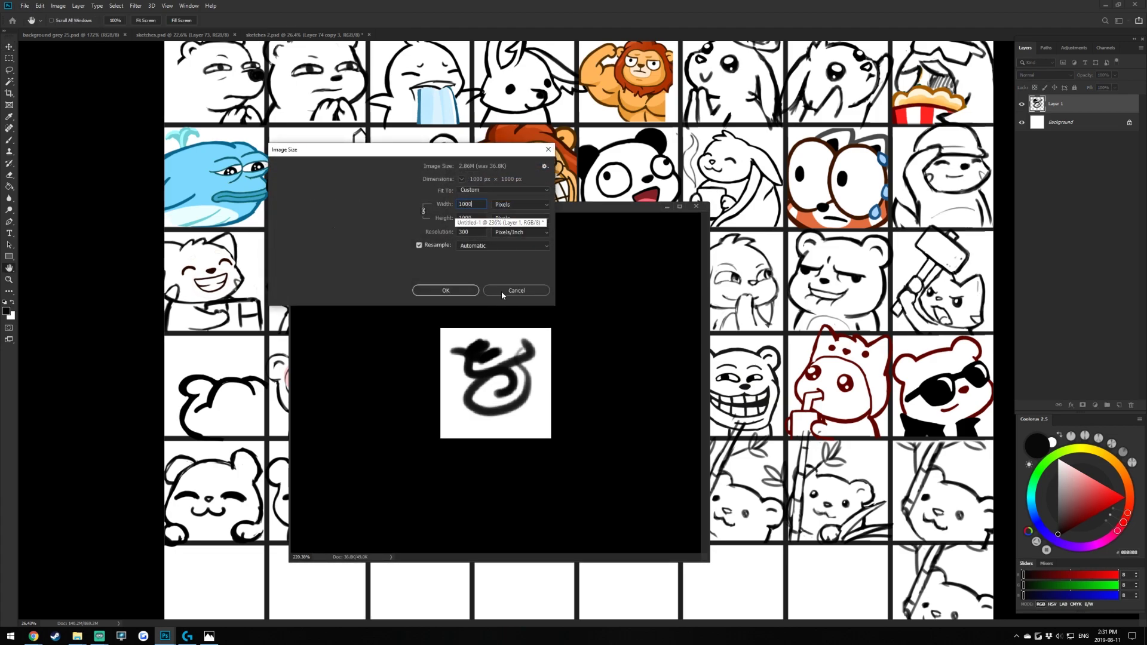
key(Return)
Inspect the blurry enlarged strokes and clear everything painted on the layer.
key(e)
scroll(540, 399, down, 5)
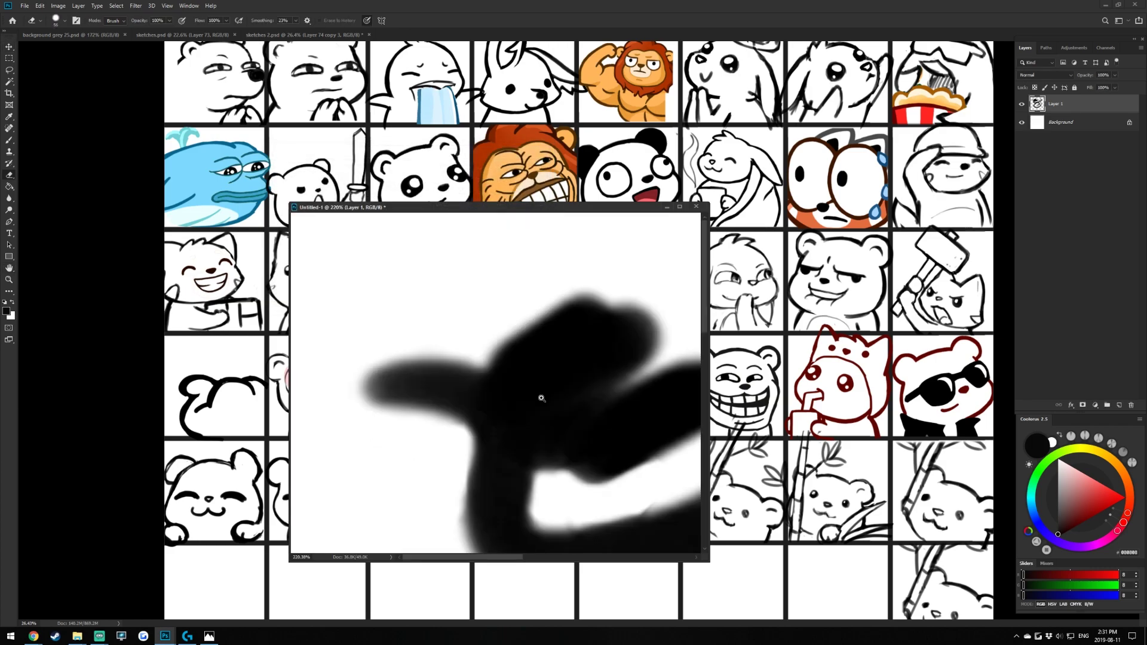
scroll(531, 410, up, 2)
key(ctrl+a)
key(Delete)
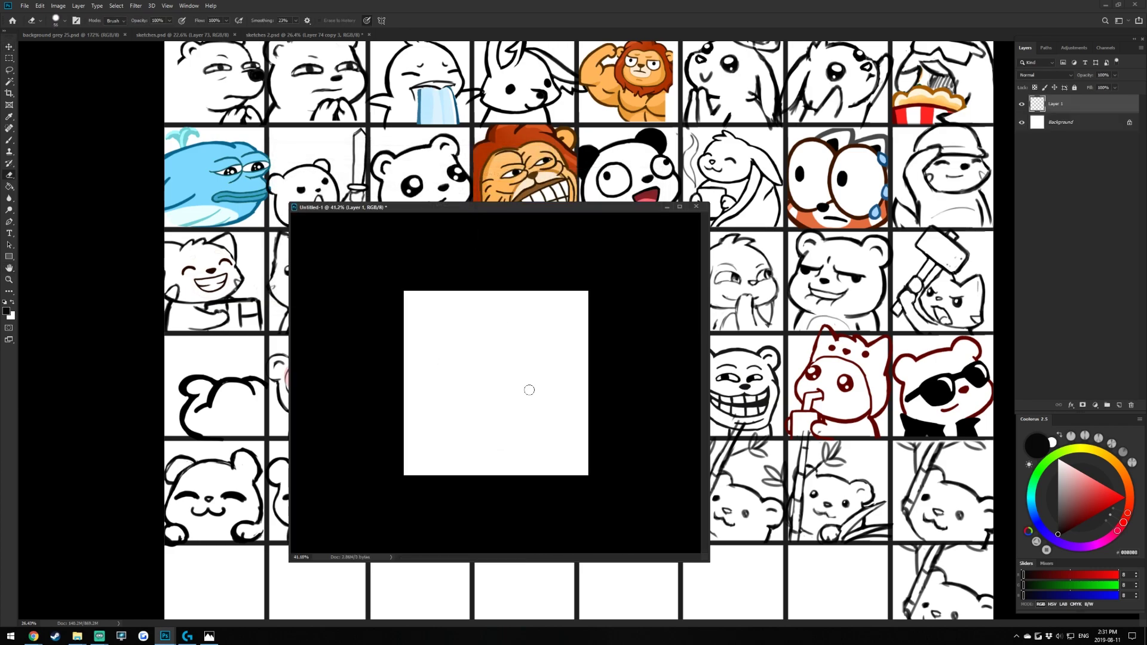
Paste the copied straight-faced bear sketch onto the blank layer of the 1000 px document.
key(b)
drag(459, 404, 478, 402)
alt+right_click(471, 388)
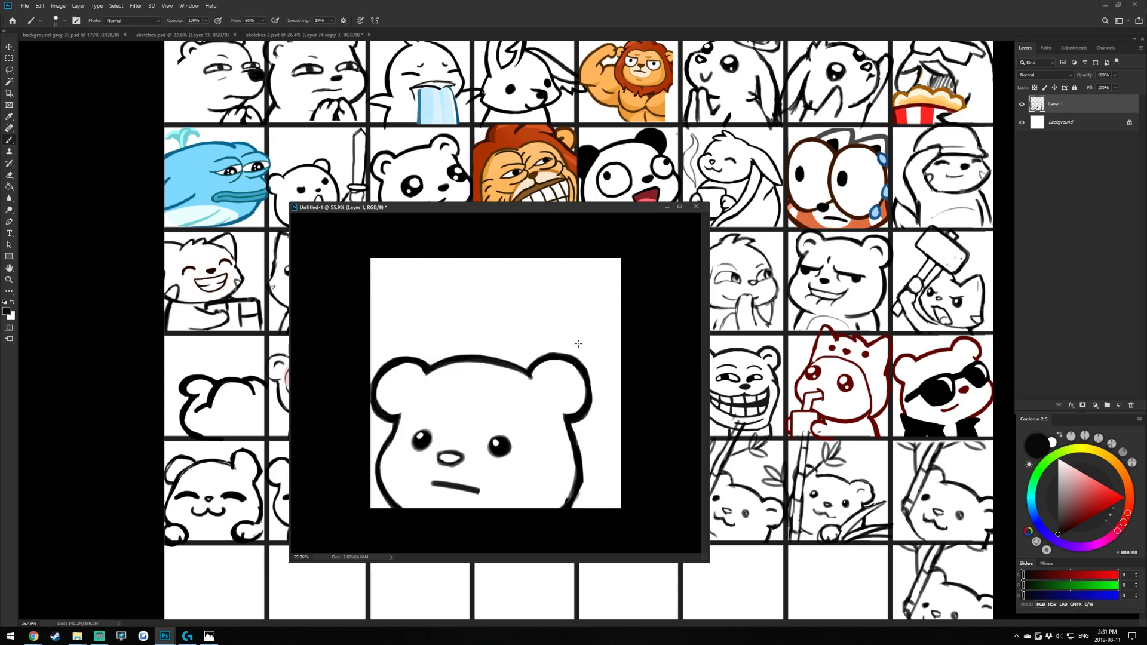
mouse_move(590, 359)
mouse_down()
mouse_move(564, 381)
mouse_move(559, 369)
mouse_up()
key(v)
Reduce the bear image to 112 x 112 px as a quality test and undo the resize.
key(ctrl+alt+i)
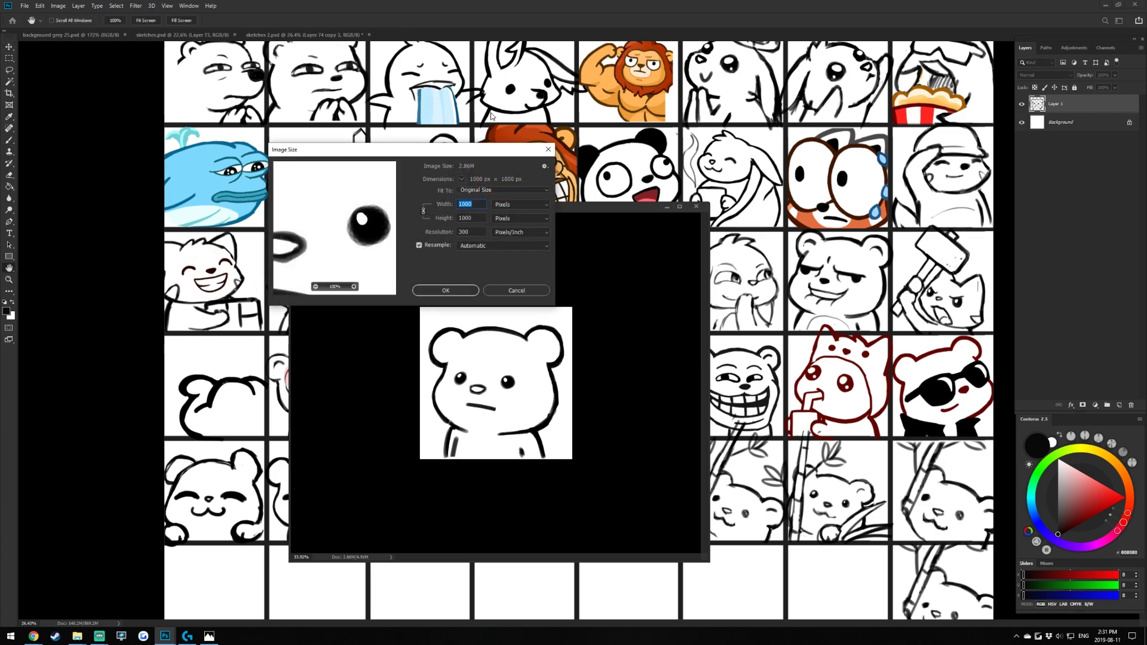
text(112)
key(Return)
key(e)
mouse_move(474, 417)
mouse_down()
mouse_move(557, 440)
mouse_move(544, 437)
mouse_up()
key(b)
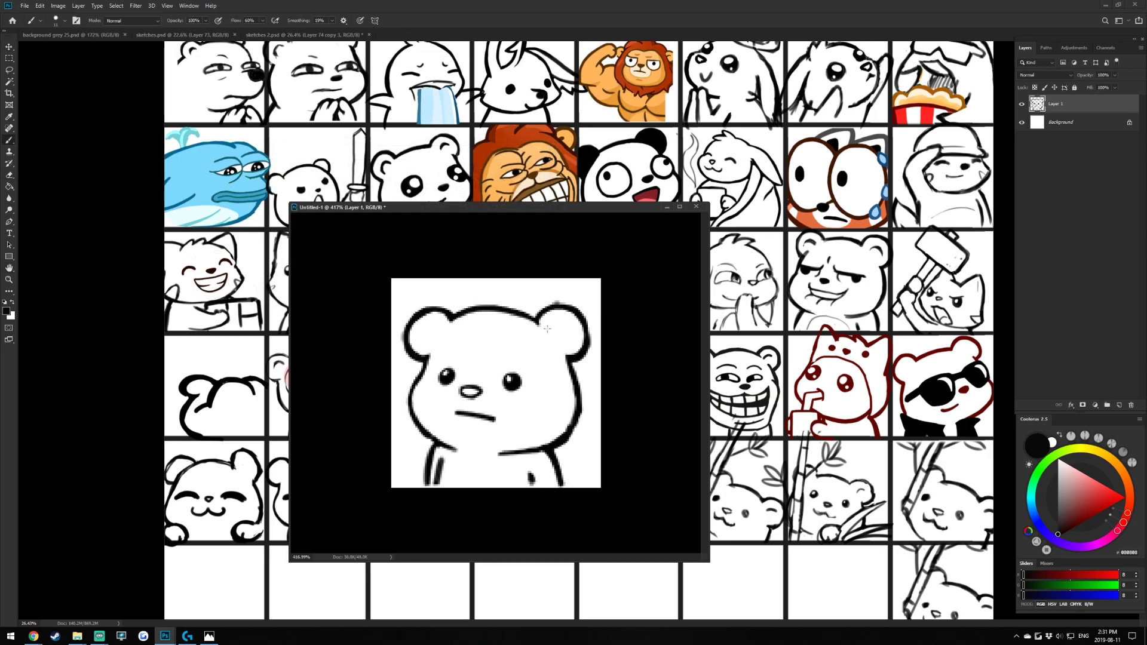
key(ctrl+z)
Sample the near-black colour of the bear's eye as the painting colour.
mouse_move(594, 362)
mouse_down()
mouse_move(571, 410)
mouse_move(537, 406)
mouse_up()
key(v)
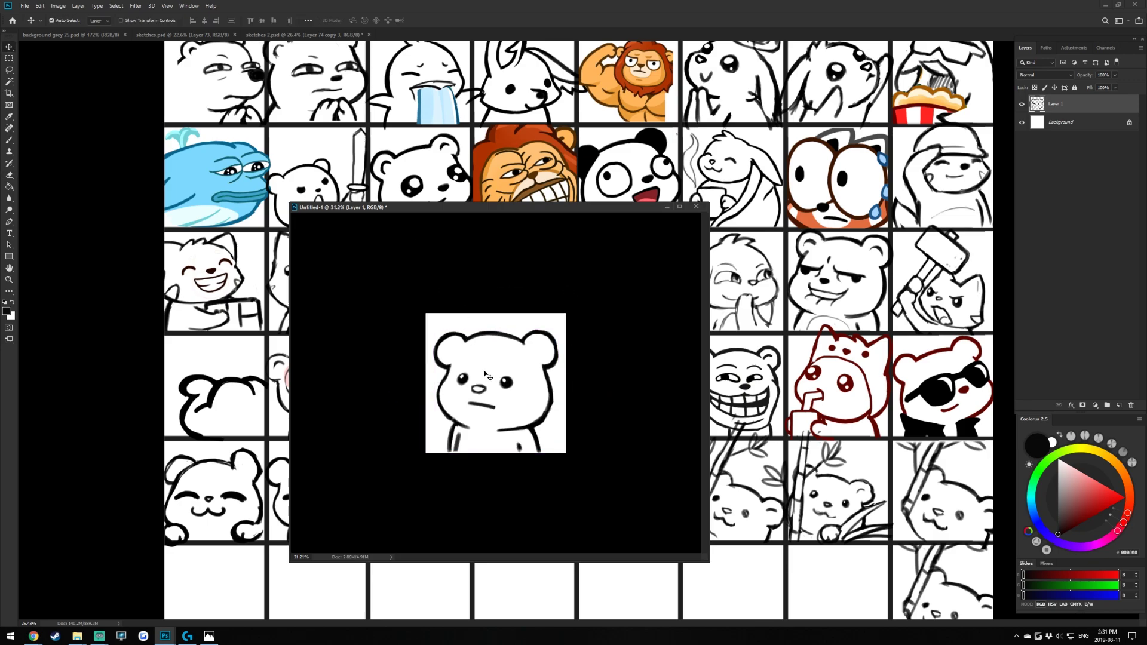
drag(518, 396, 546, 388)
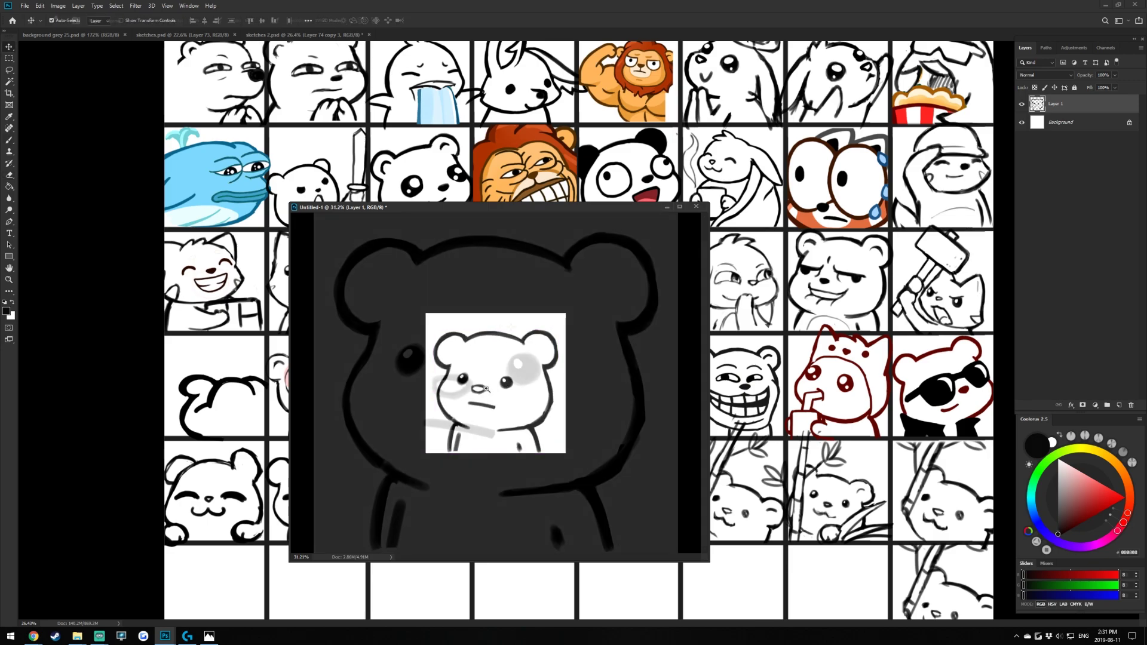
key(b)
alt+click(521, 369)
key(v)
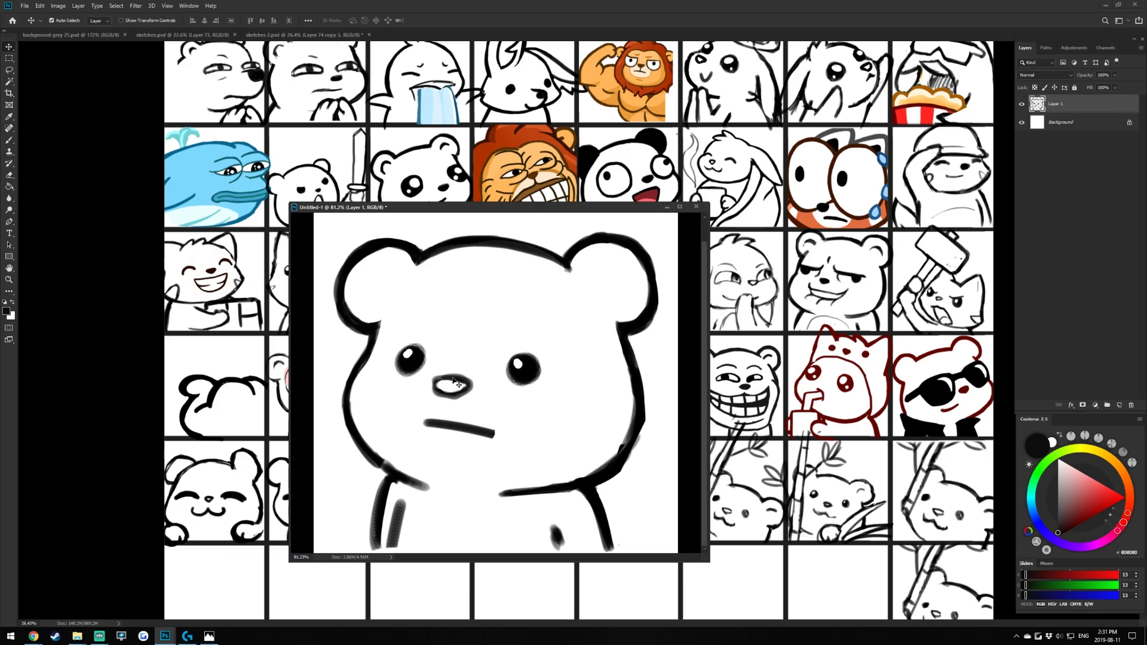
Choose the hardroundfade sketch linework brush from the custom brush presets for painting.
key(b)
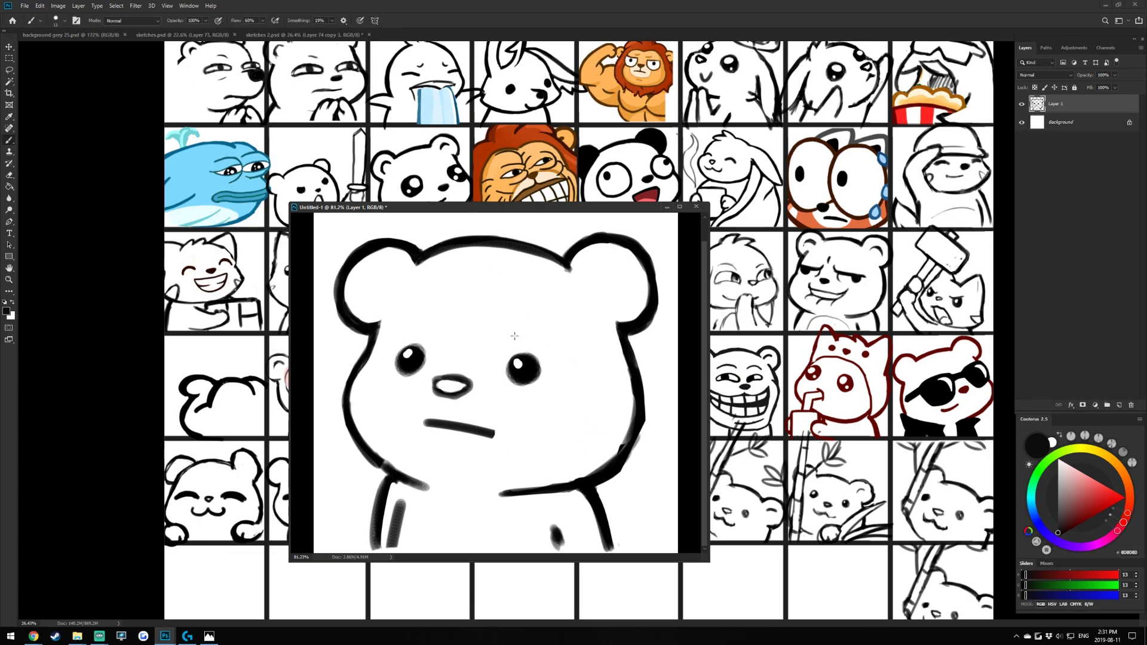
right_click(488, 317)
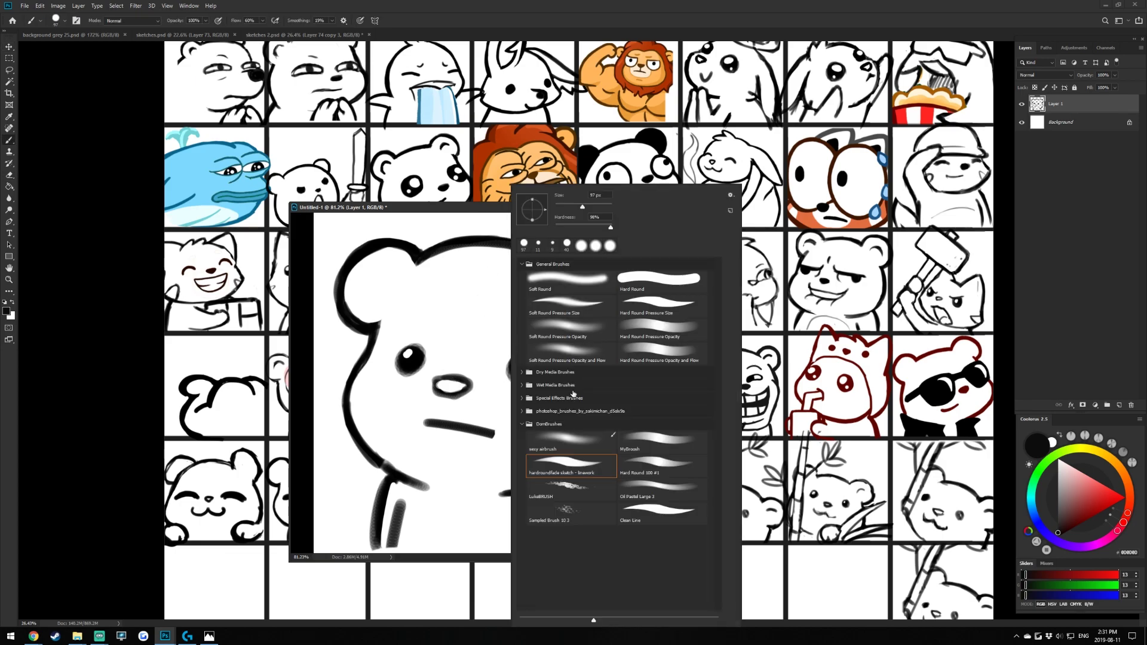
double_click(571, 472)
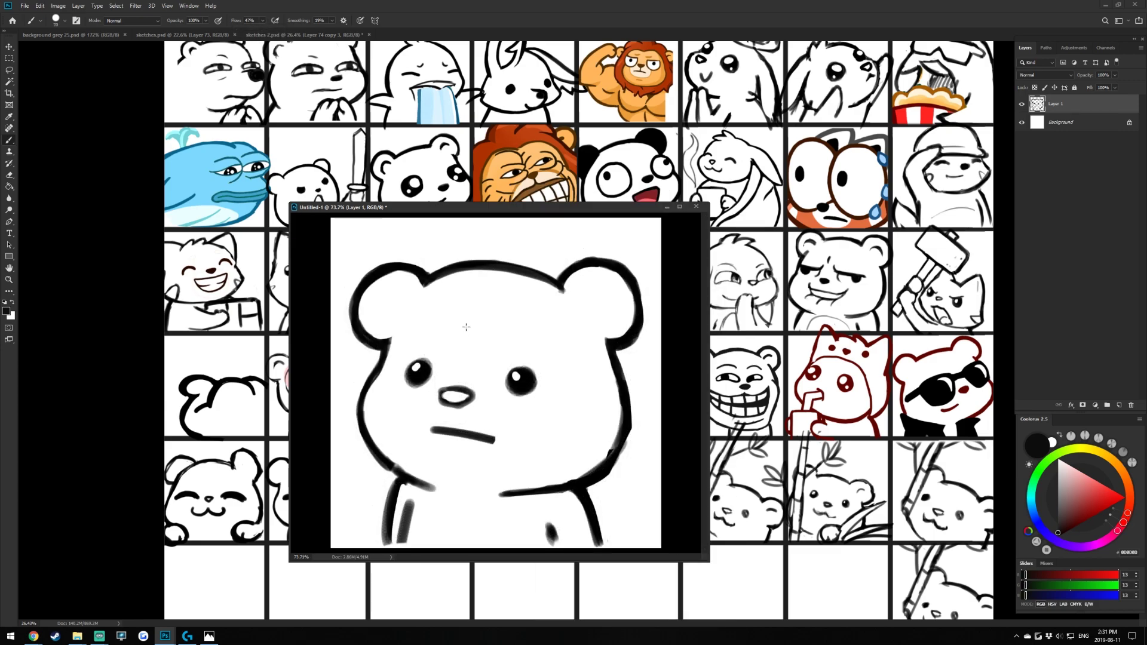
Paint test hair strokes across the bear's forehead with the sketch linework brush and undo them.
mouse_move(446, 346)
mouse_down()
mouse_move(428, 312)
mouse_move(399, 335)
mouse_up()
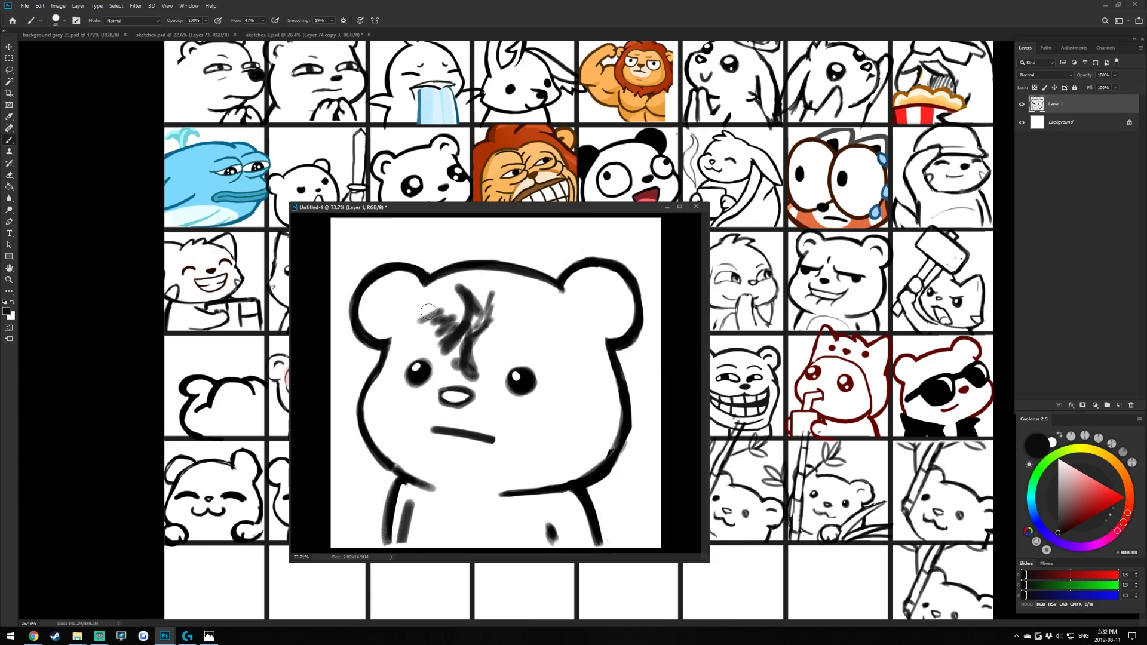
key(v)
scroll(512, 382, down, 8)
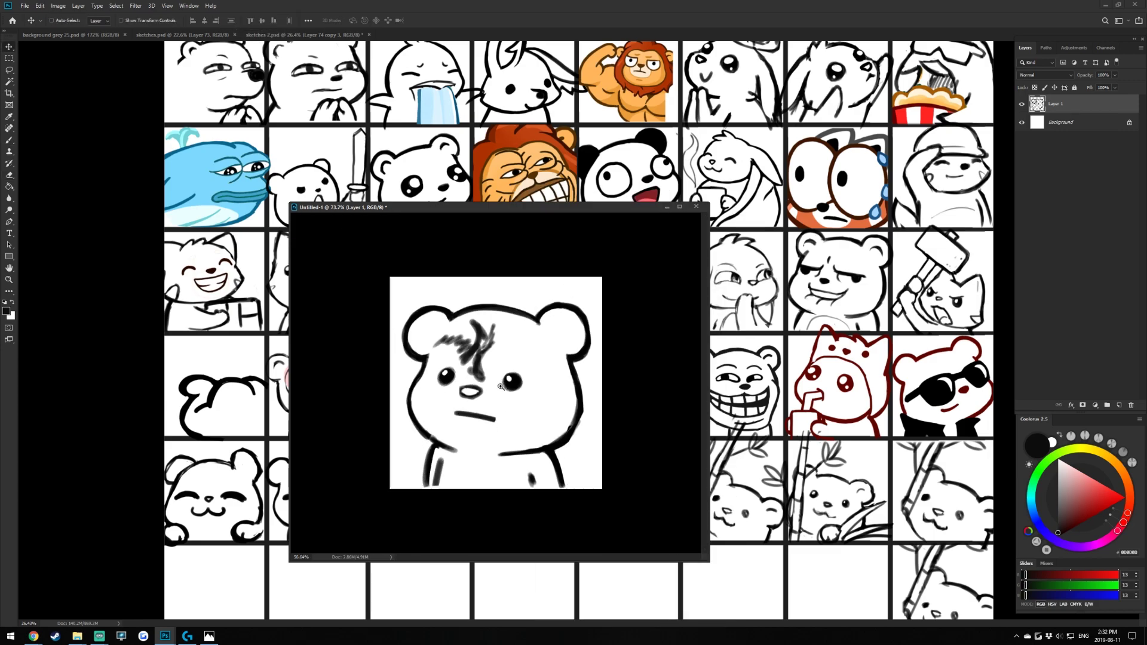
key(ctrl+z)
key(ctrl+z)
key(ctrl+z)
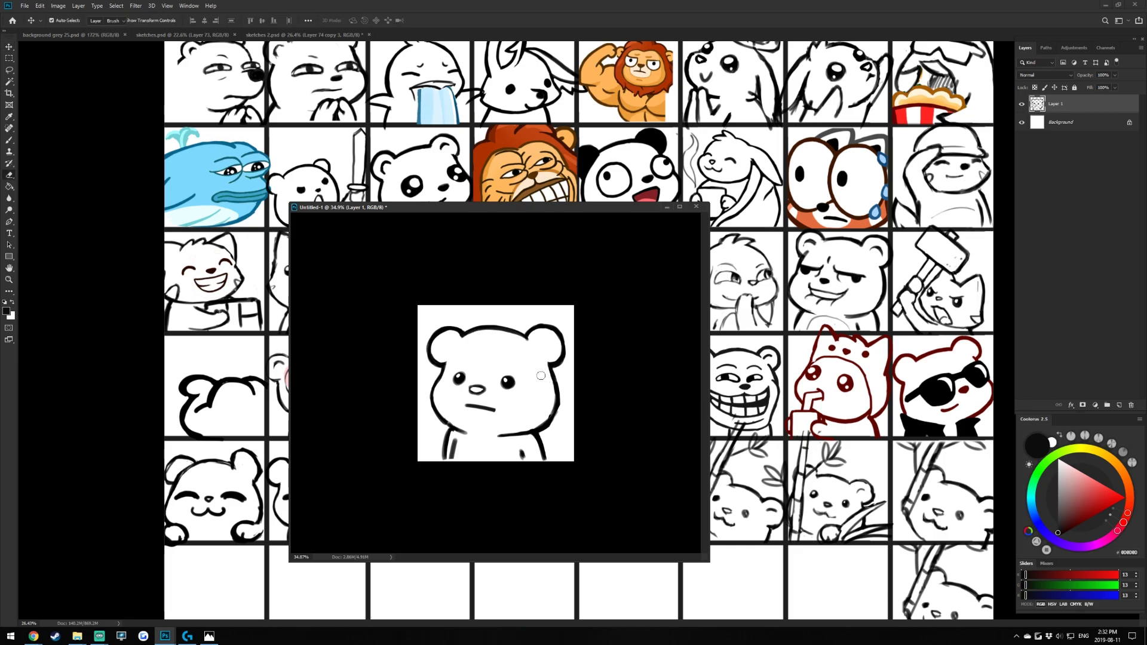
Review the recent size presets for a new document, including 448 x 448 px, and close the dialog without creating one.
scroll(505, 364, down, 1)
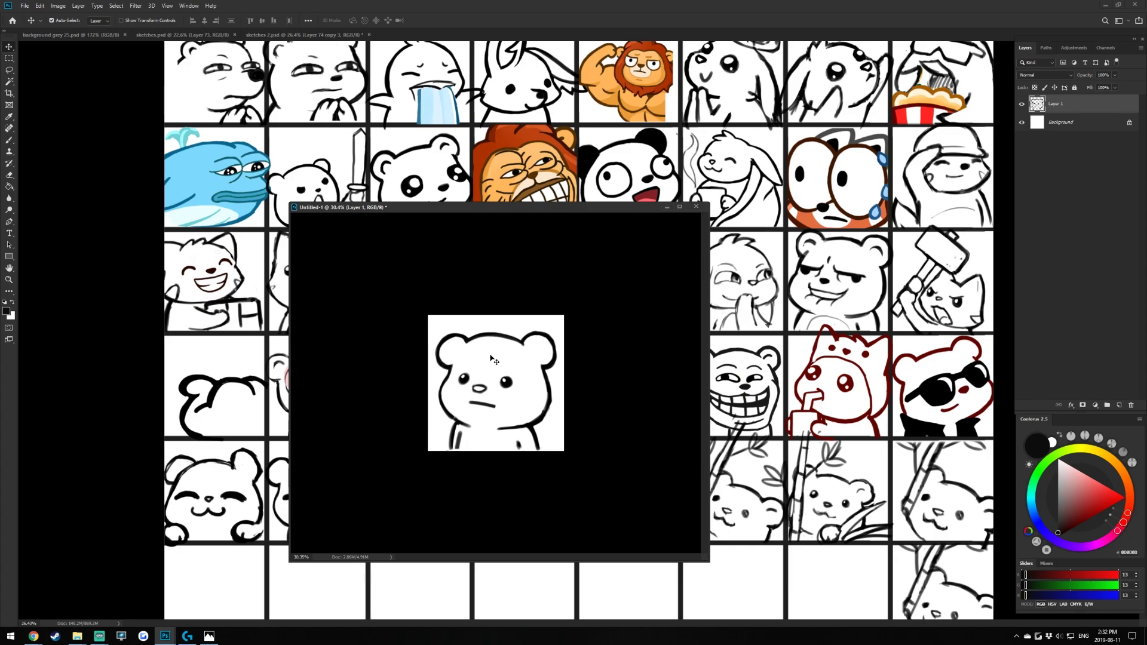
key(e)
scroll(493, 360, up, 3)
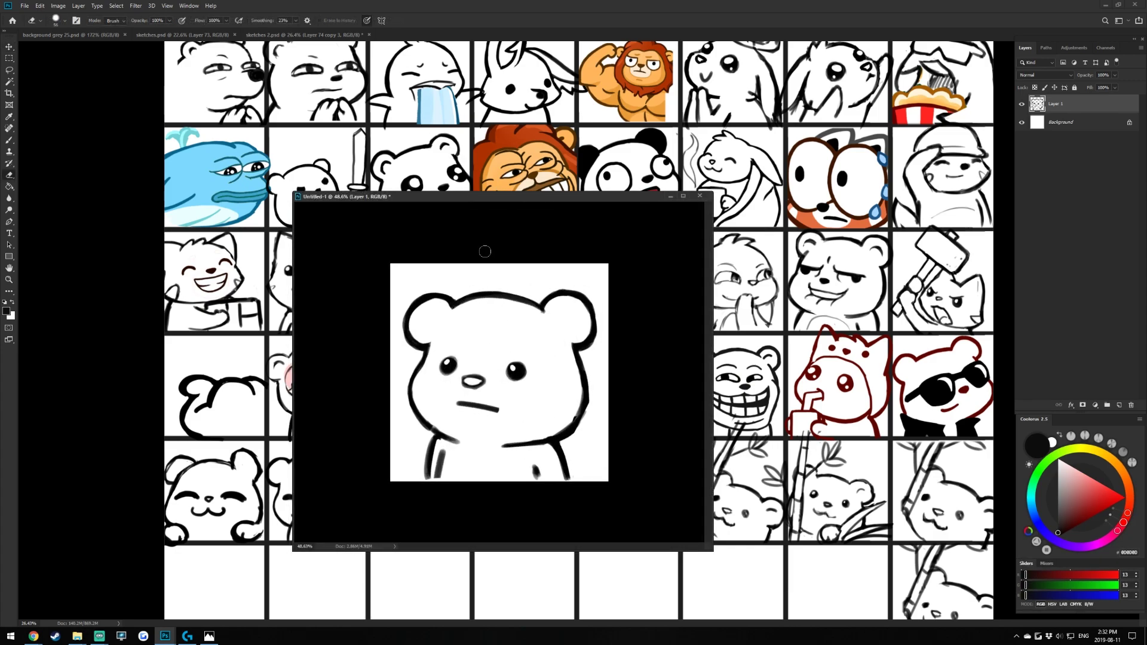
drag(404, 197, 402, 193)
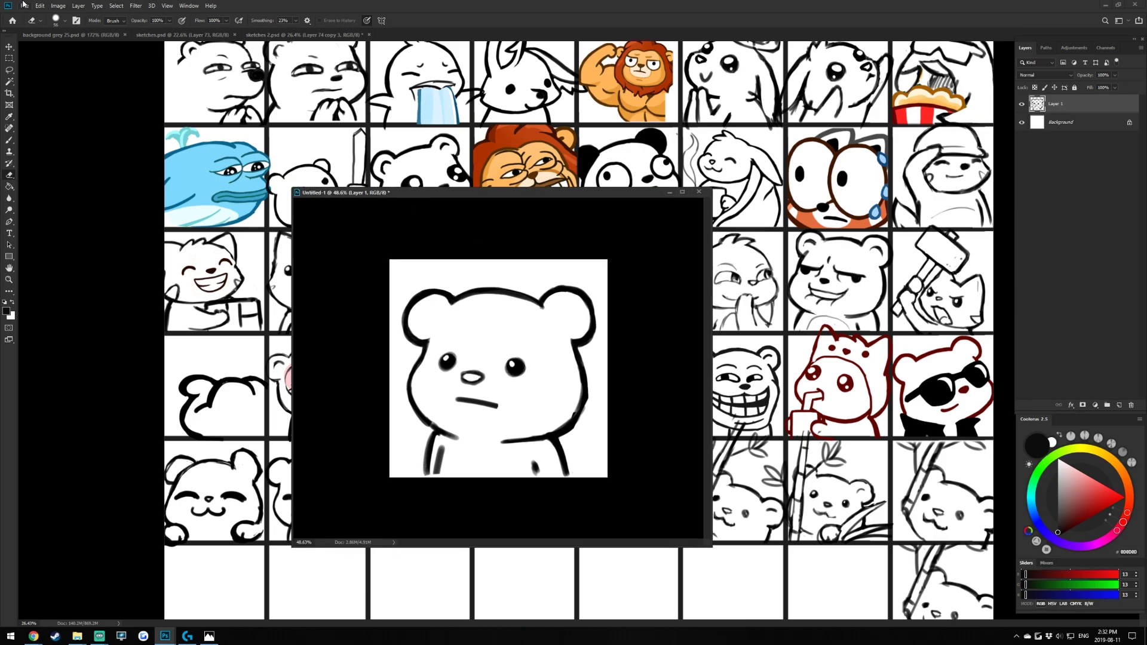
key(ctrl+n)
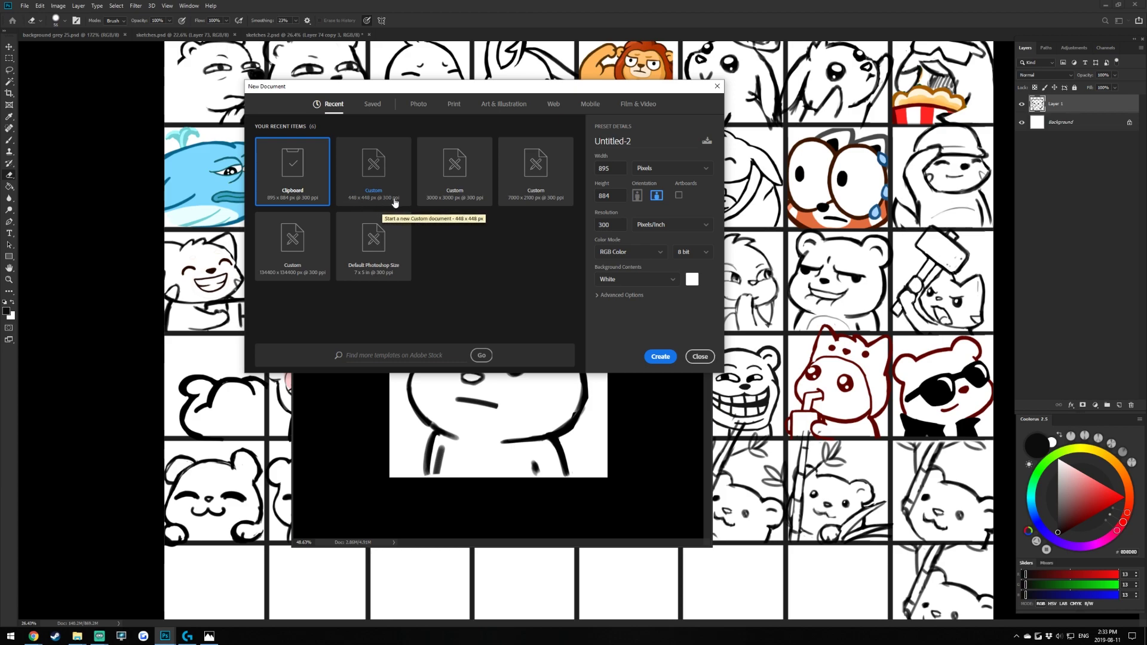
click(717, 86)
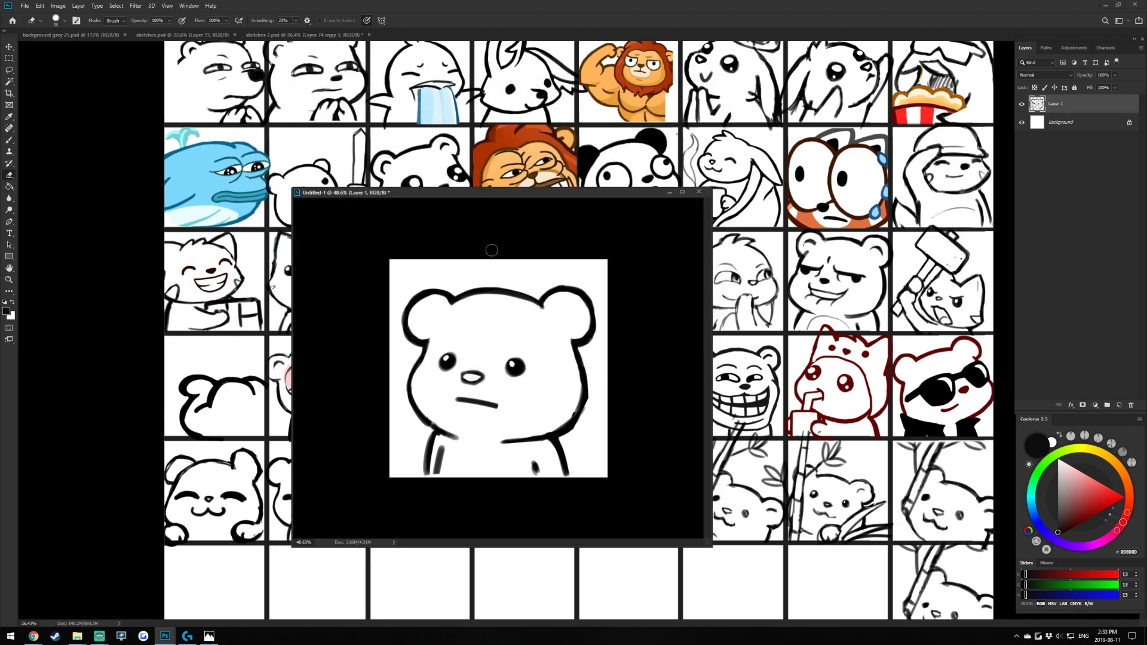
Resize the bear image to 500 x 500 px and fit it in its window.
key(ctrl+alt+i)
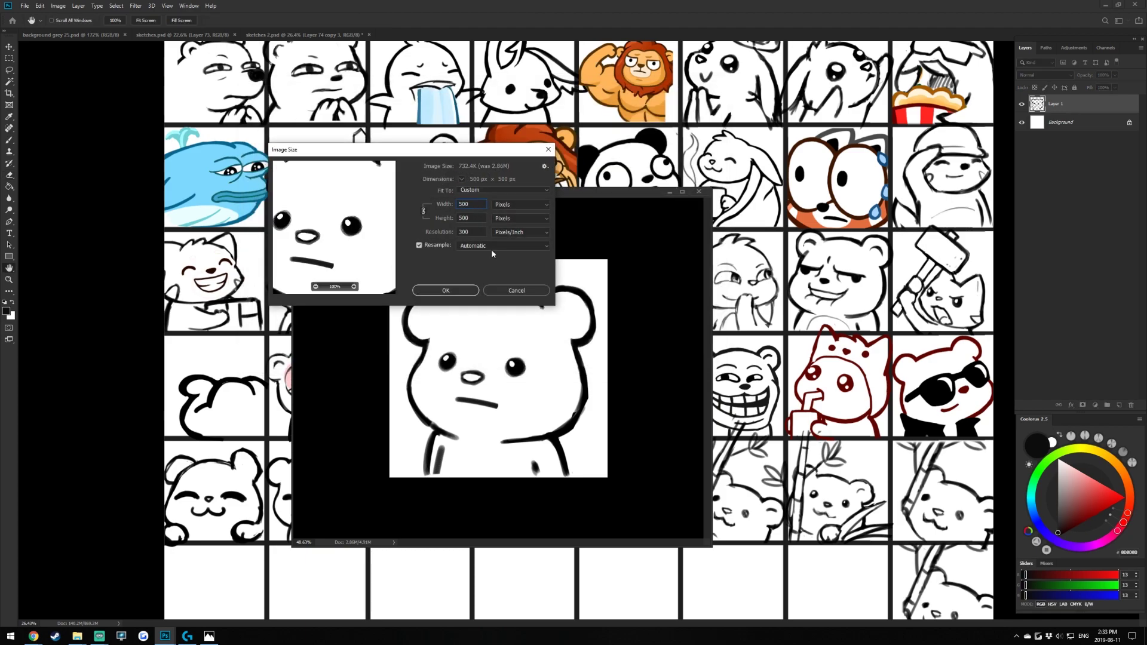
click(445, 290)
key(ctrl+0)
key(ctrl+alt+i)
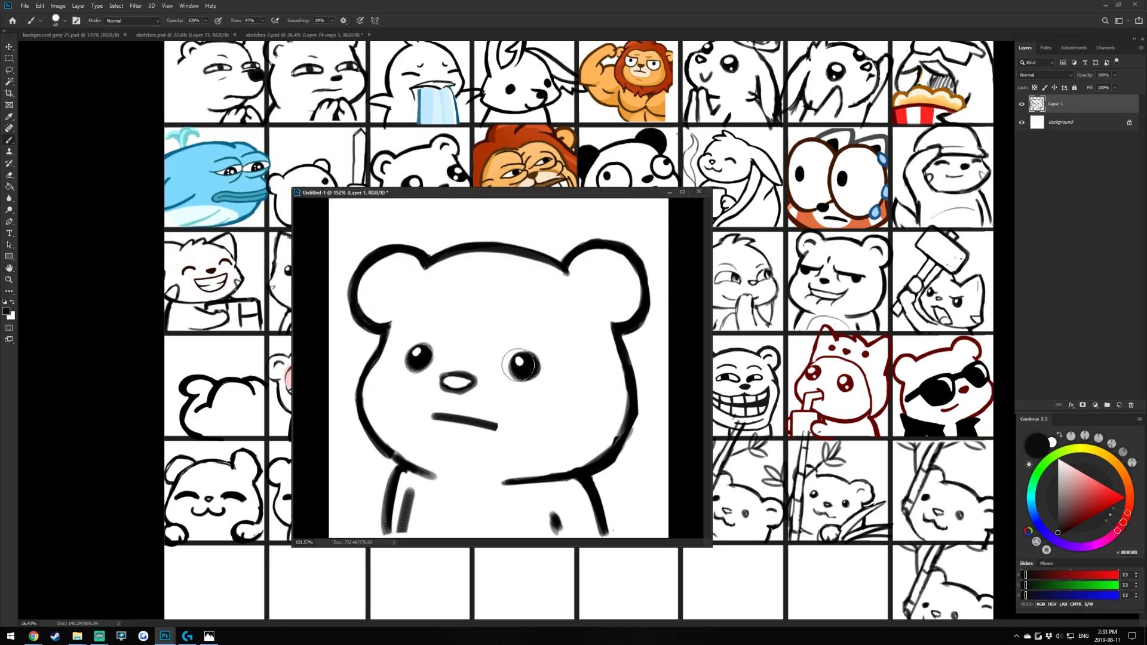
Reset the painting colours to default black and white, paint test strokes on the resized bear and undo them.
drag(530, 349, 521, 356)
key(d)
mouse_move(487, 288)
mouse_down()
mouse_move(497, 297)
mouse_move(544, 274)
mouse_move(506, 344)
mouse_up()
key(ctrl+z)
key(ctrl+z)
key(ctrl+z)
key(v)
scroll(539, 355, down, 2)
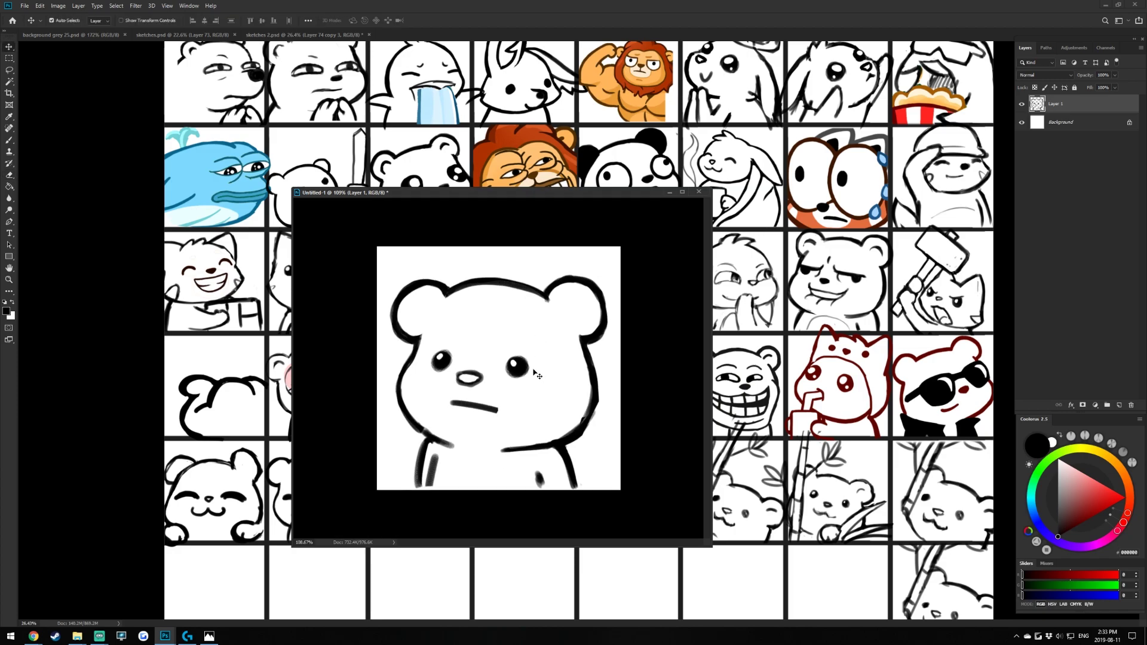
scroll(488, 295, down, 1)
key(ctrl+alt+i)
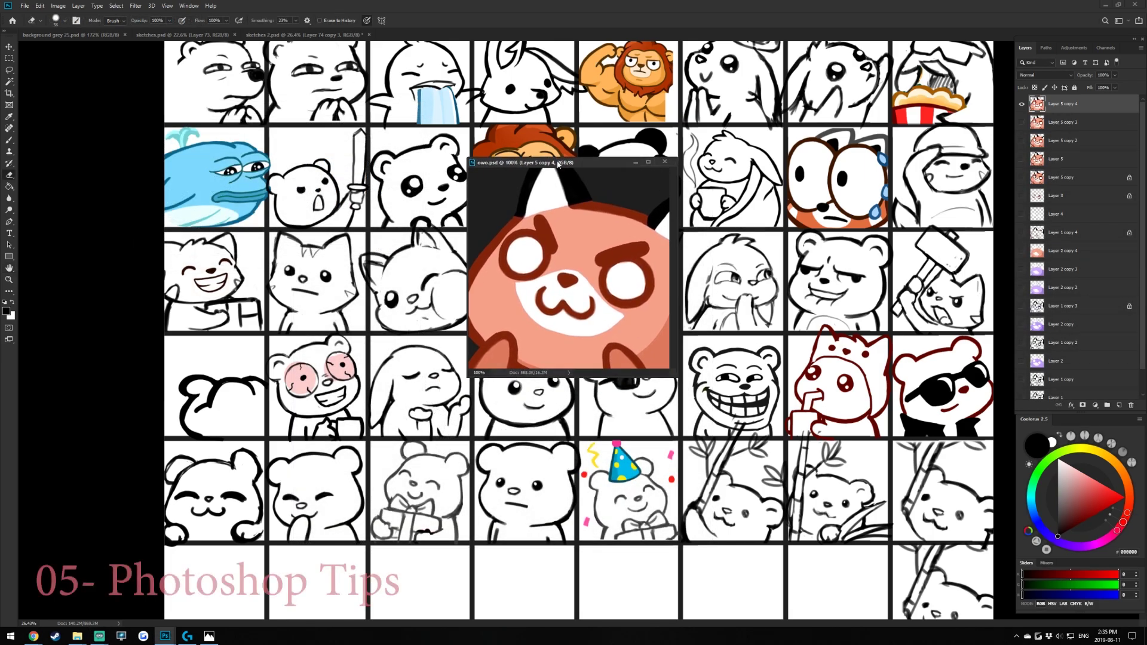
Reposition and enlarge the floating owo.psd window to frame the red panda emote.
drag(558, 163, 567, 180)
scroll(630, 292, down, 4)
key(v)
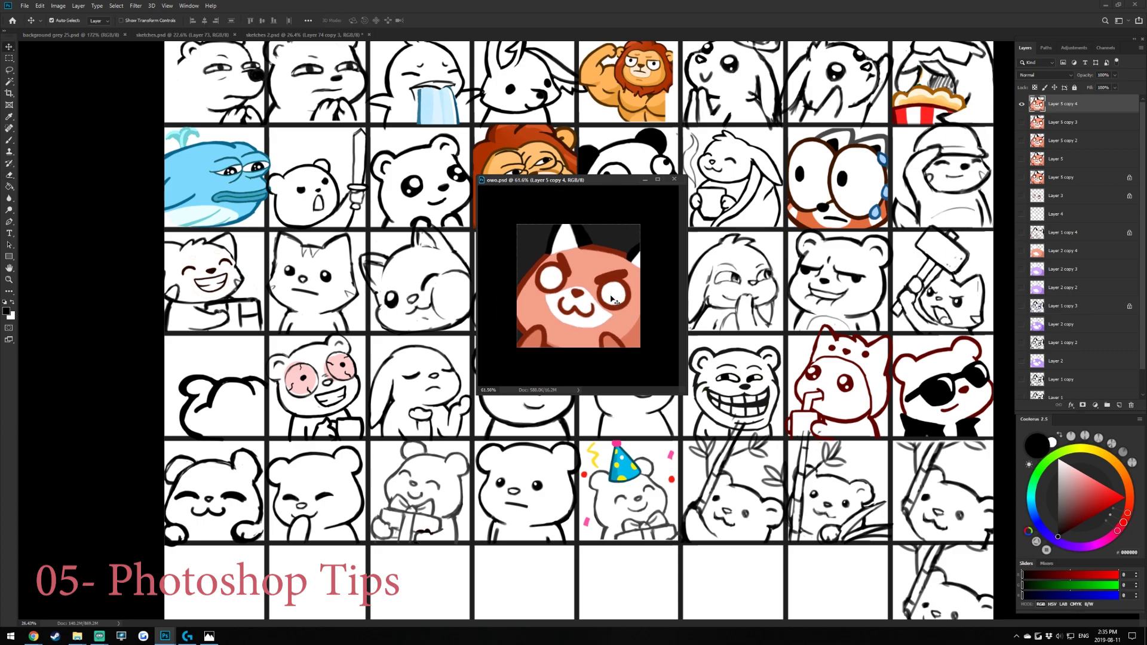
scroll(612, 298, up, 3)
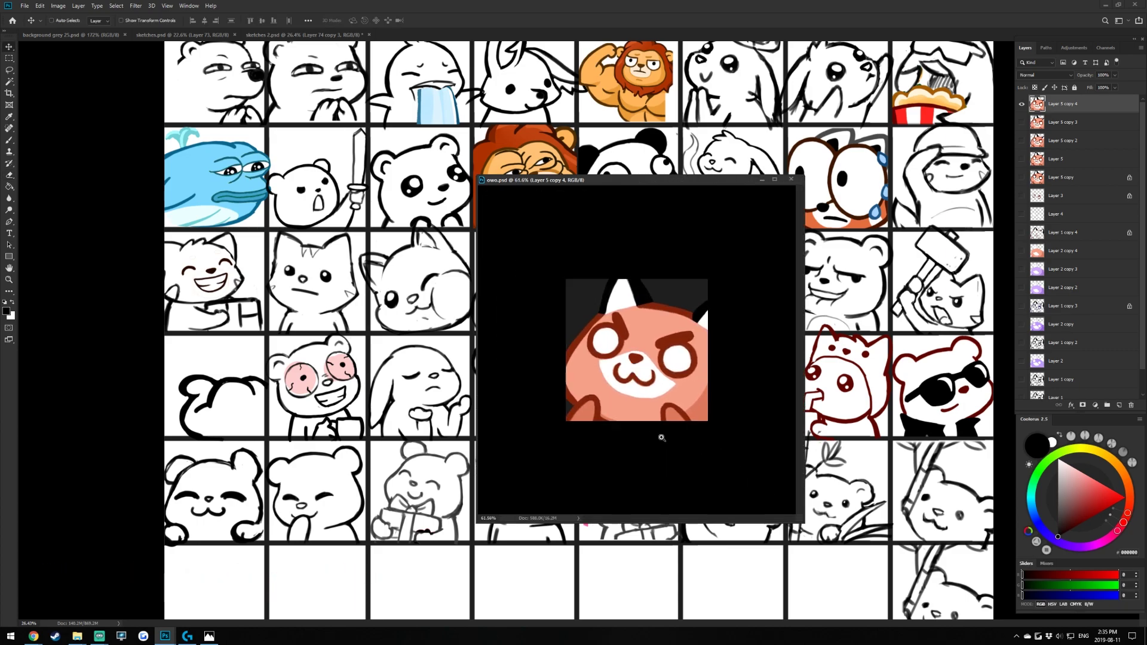
key(b)
scroll(662, 302, up, 1)
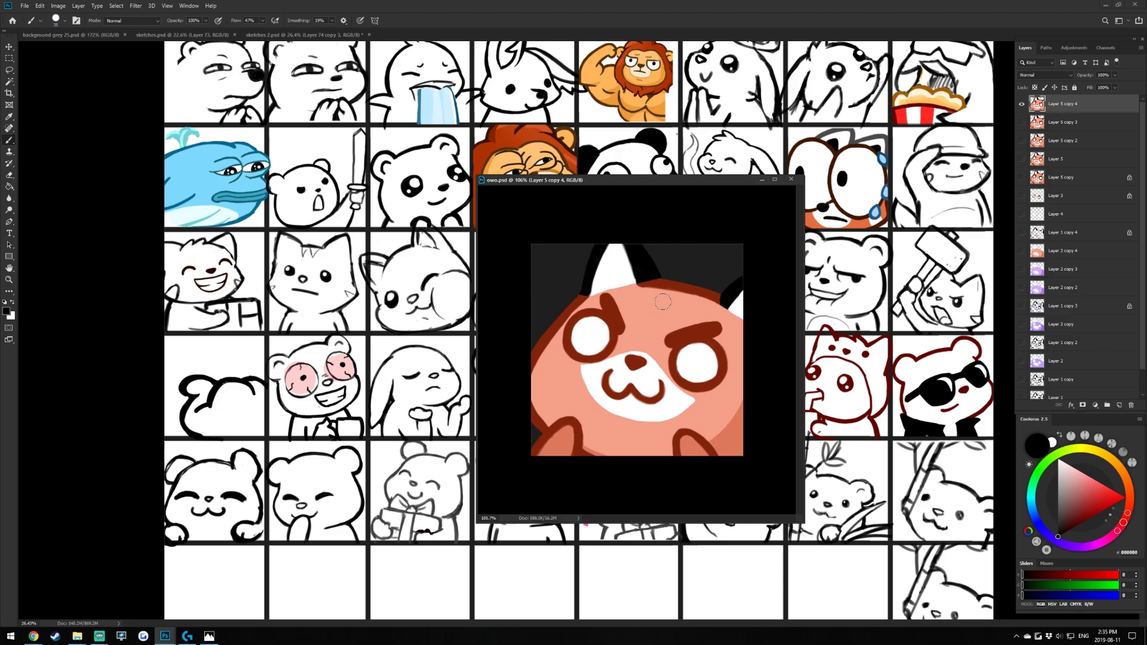
Adjust the brush size interactively on the canvas over the red panda's face.
mouse_move(659, 364)
mouse_down()
mouse_move(686, 375)
mouse_move(633, 375)
mouse_move(669, 378)
mouse_up()
key(e)
key(b)
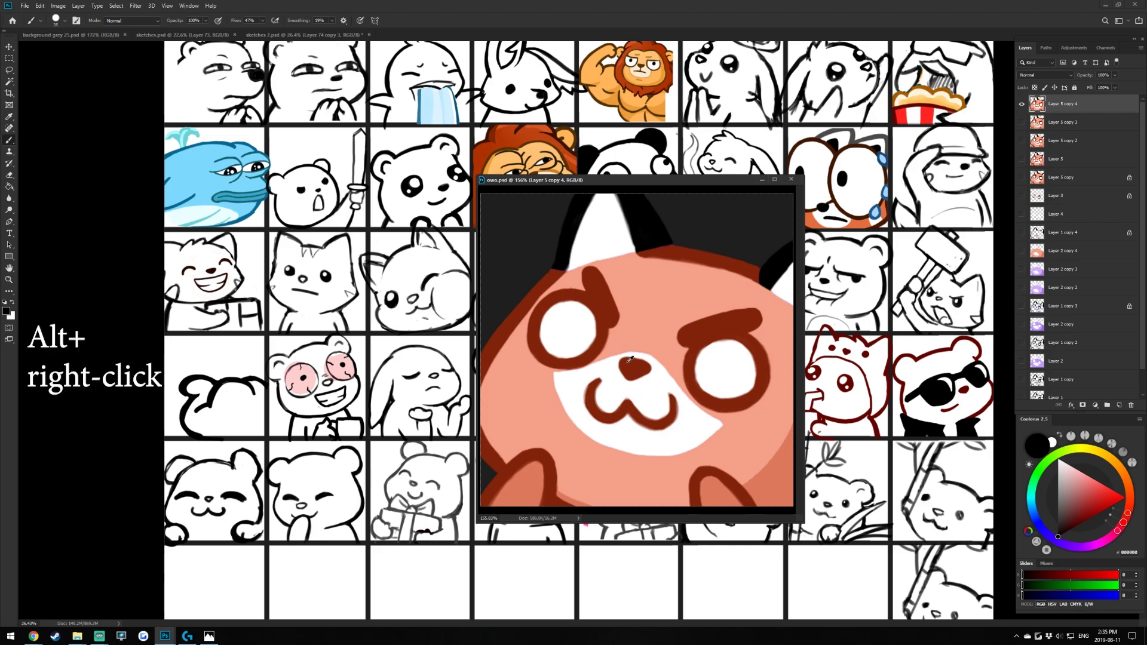
mouse_move(602, 373)
mouse_down()
mouse_move(626, 376)
mouse_move(605, 377)
mouse_move(614, 383)
mouse_move(596, 375)
mouse_move(638, 372)
mouse_move(604, 352)
mouse_move(624, 362)
mouse_move(621, 385)
mouse_move(621, 335)
mouse_up()
drag(609, 246, 633, 323)
drag(638, 330, 642, 305)
key(ctrl+z)
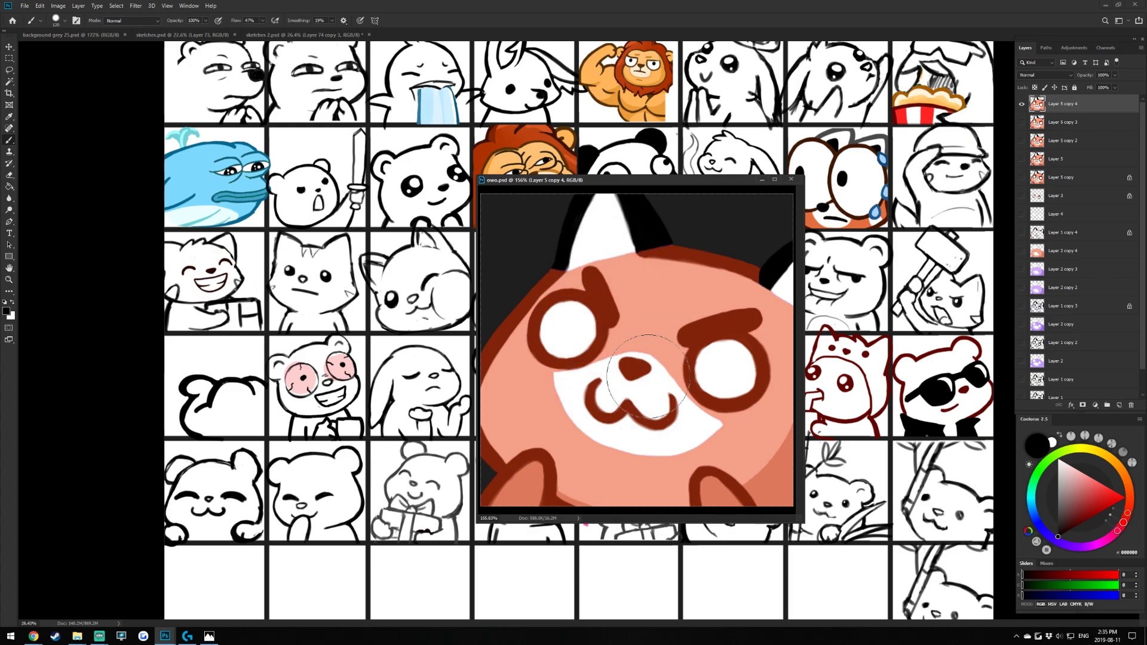
drag(648, 376, 635, 366)
Open the Image Size settings and the New Layer dialog for the red panda emote, cancelling each without changes.
click(58, 6)
mouse_move(72, 19)
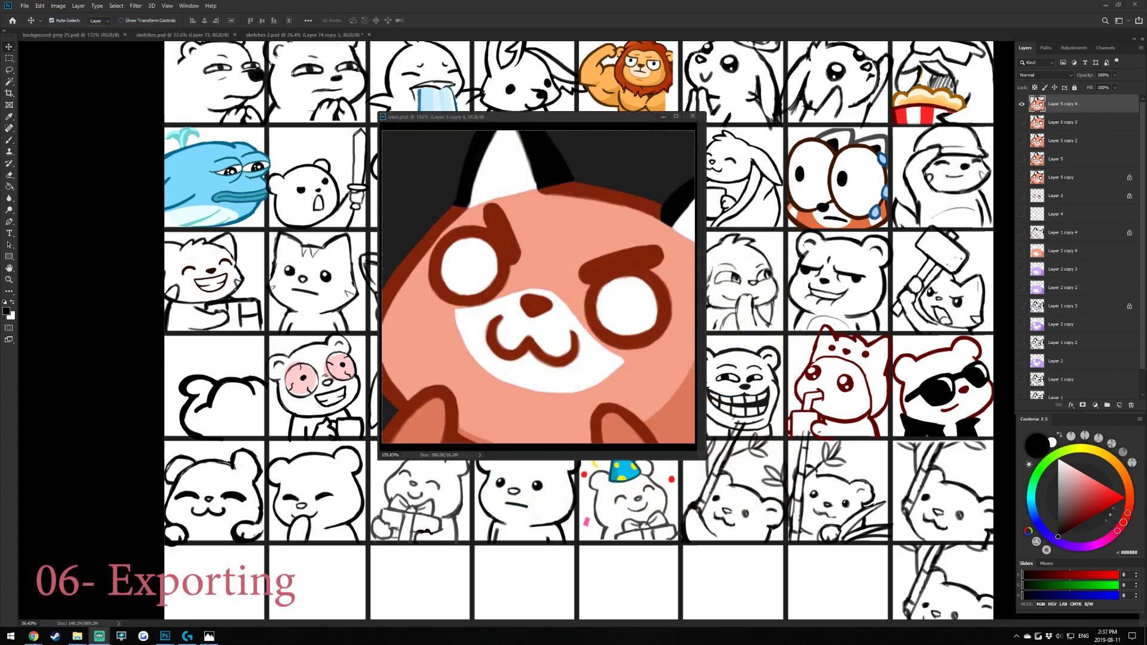
click(62, 7)
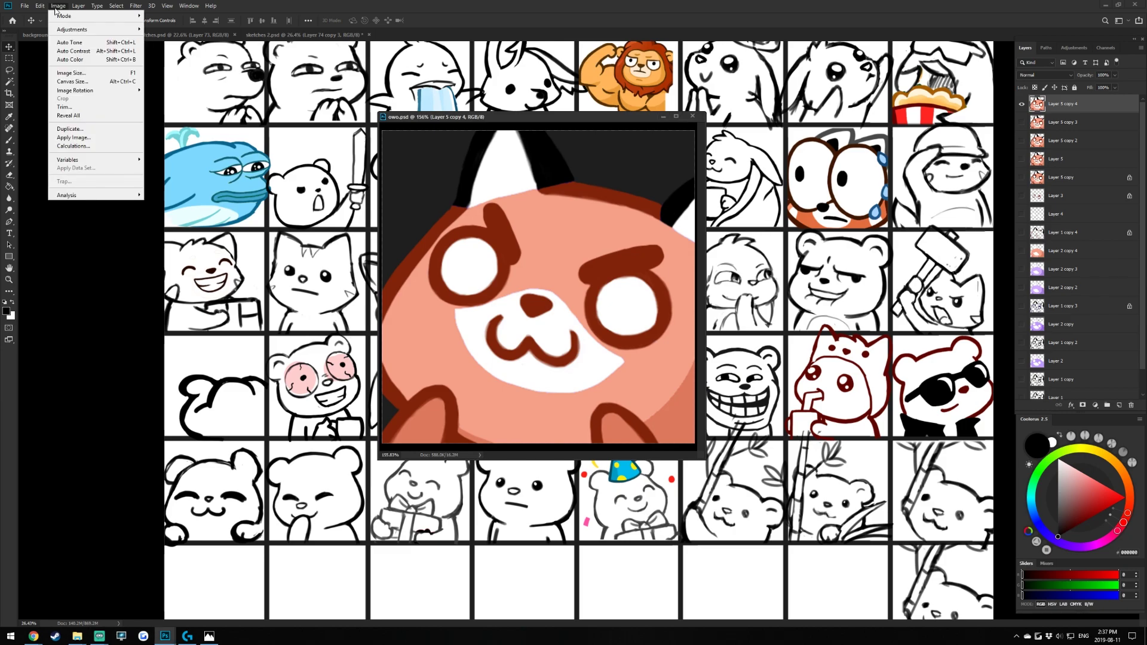
click(71, 72)
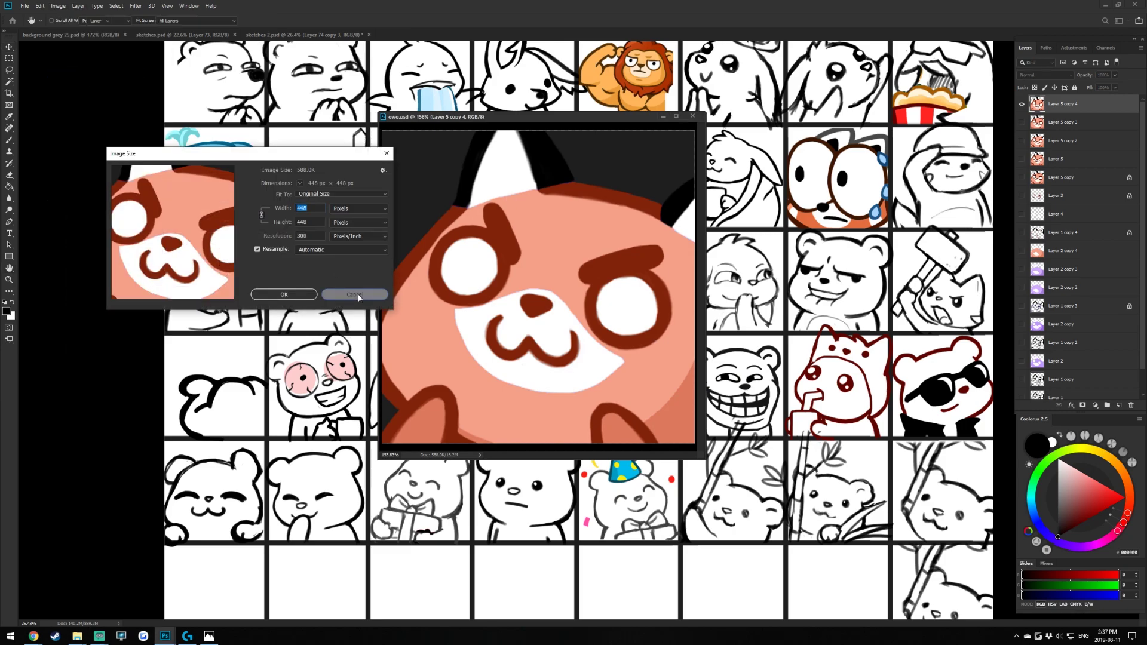
click(357, 294)
key(F1)
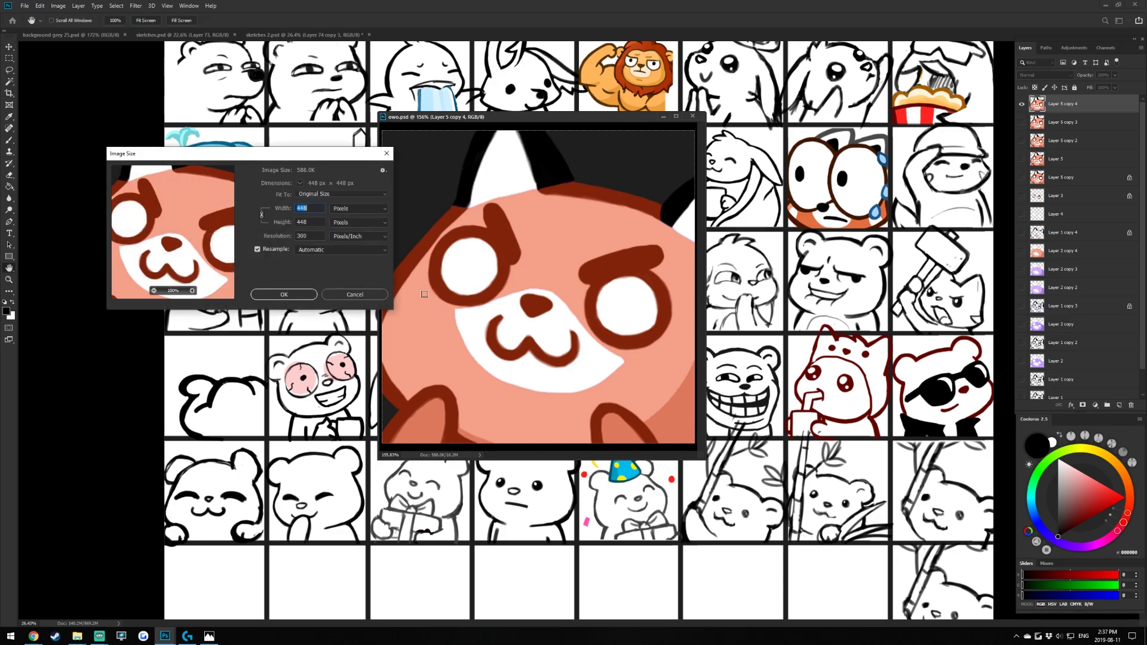
click(355, 294)
key(v)
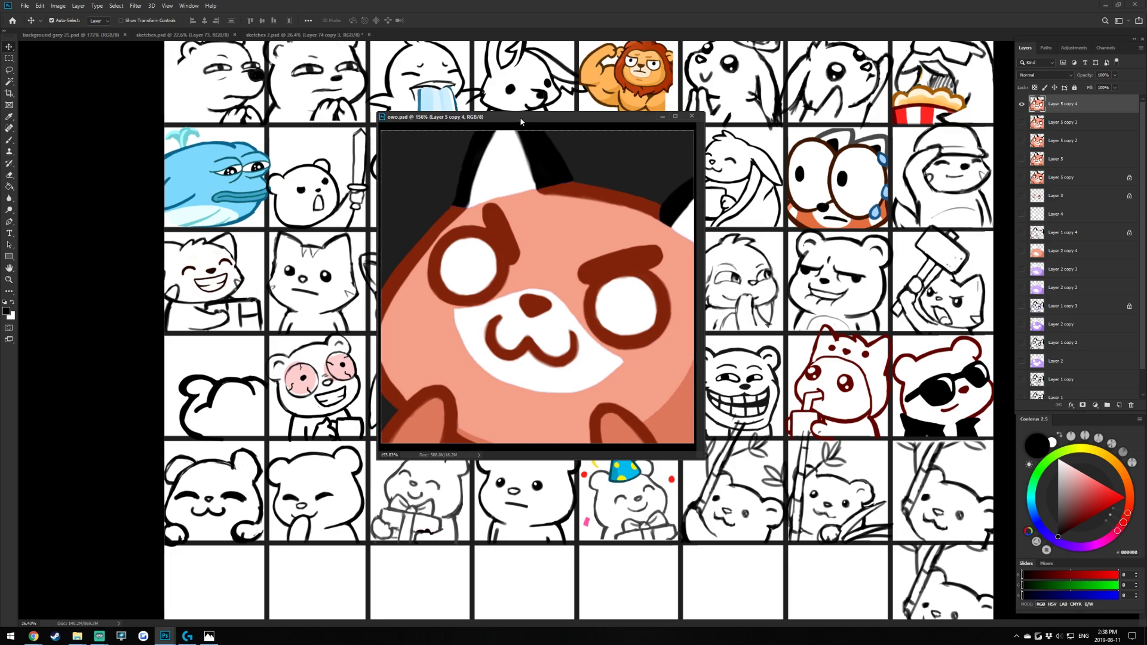
key(F2)
click(644, 206)
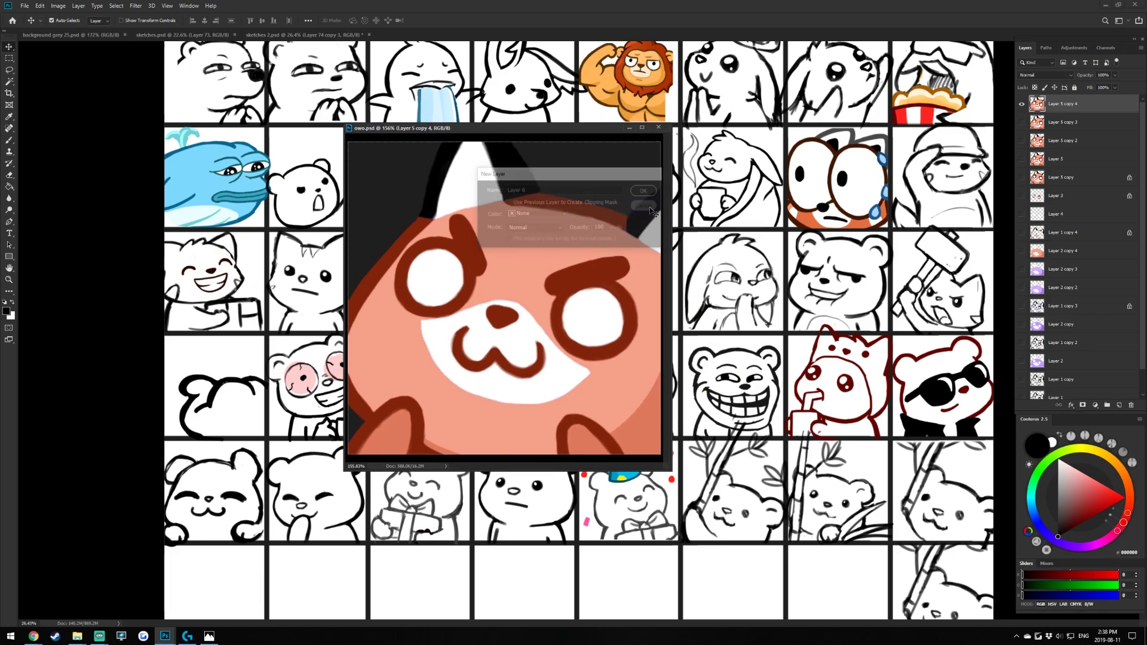
Flip the red panda emote vertically several times and return it upright.
key(F4)
key(F4)
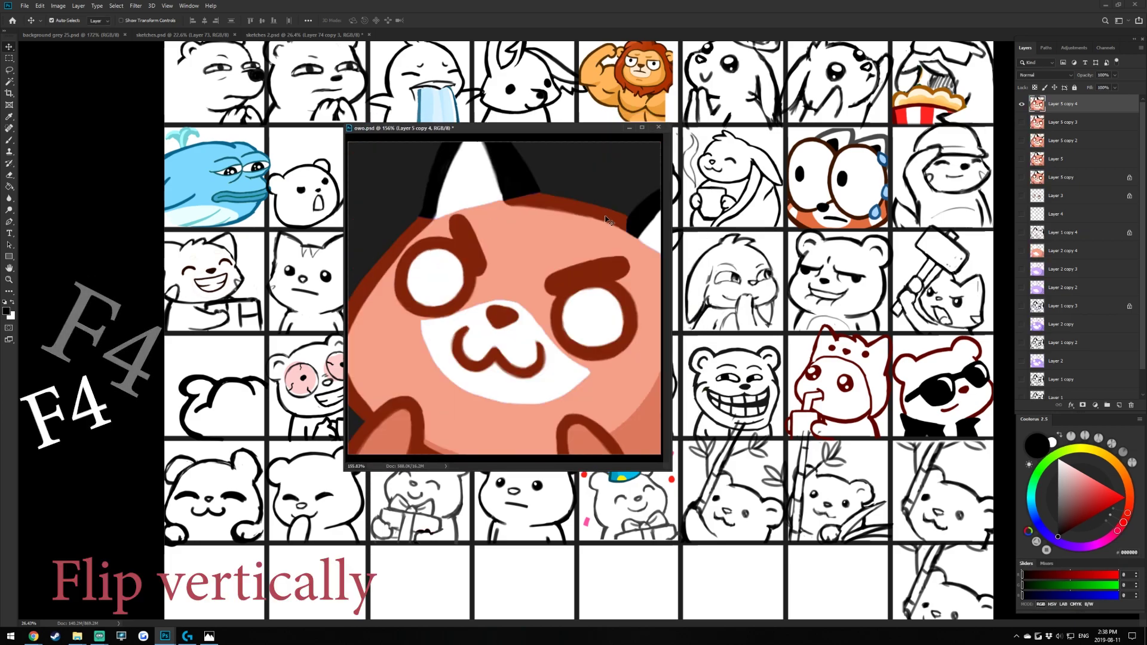
key(F4)
key(F4)
key(F4)
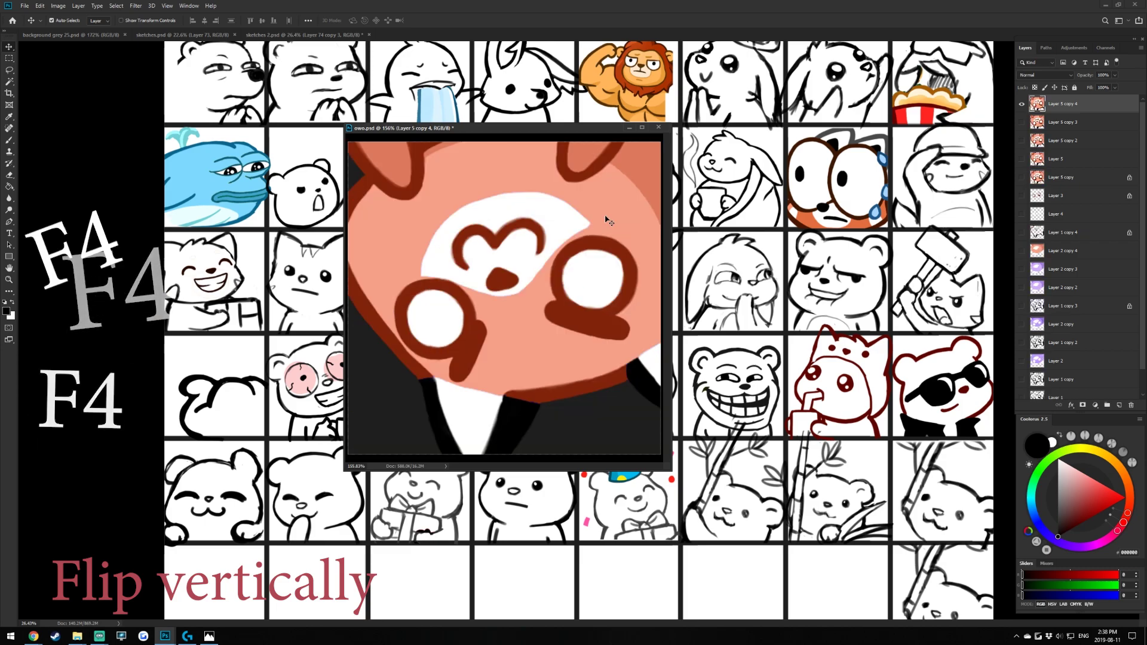
key(F4)
Flip the red panda emote horizontally back and forth to its original orientation, and close the Brush Settings panel.
key(F5)
key(F3)
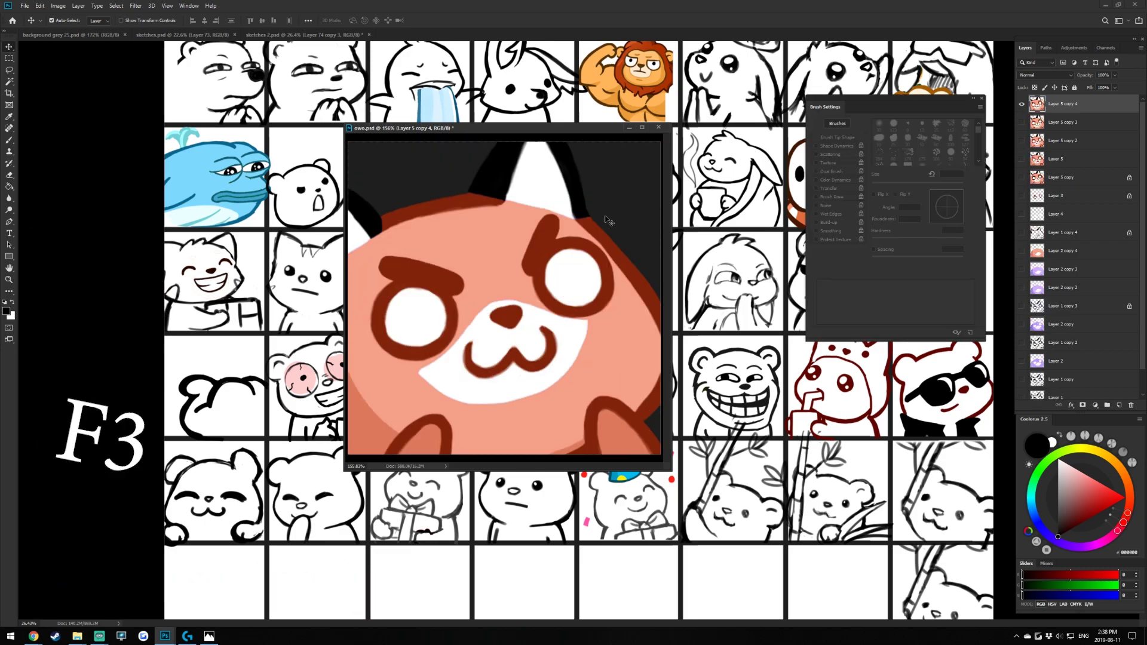
key(F3)
key(F3)
key(F3)
key(F3)
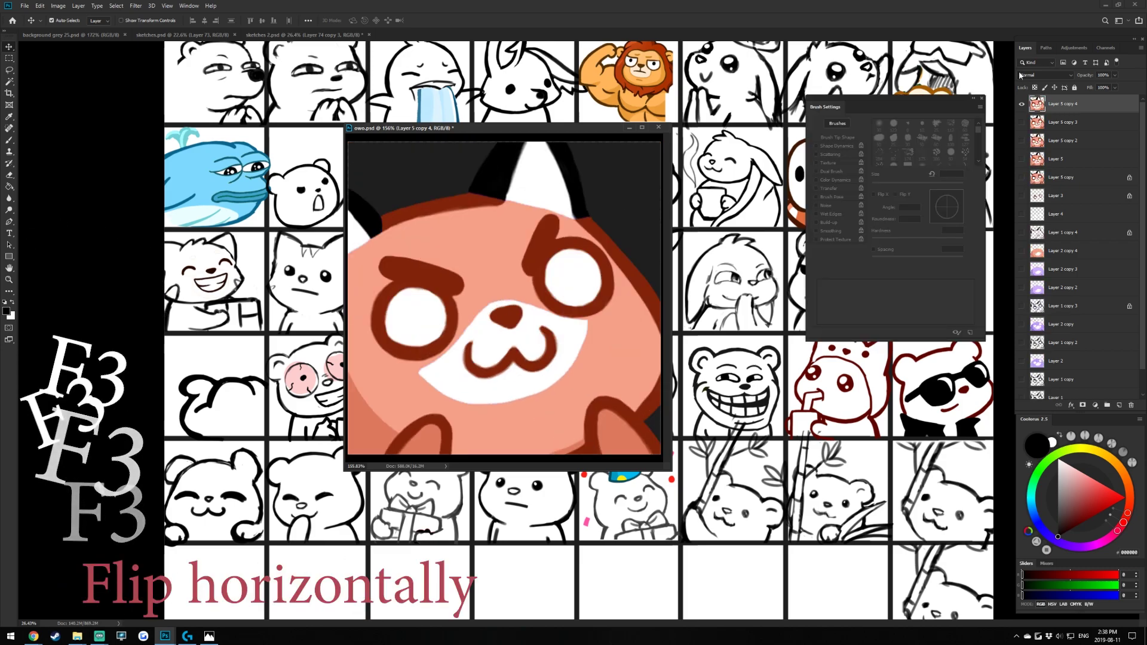
key(F3)
click(980, 98)
drag(577, 128, 519, 128)
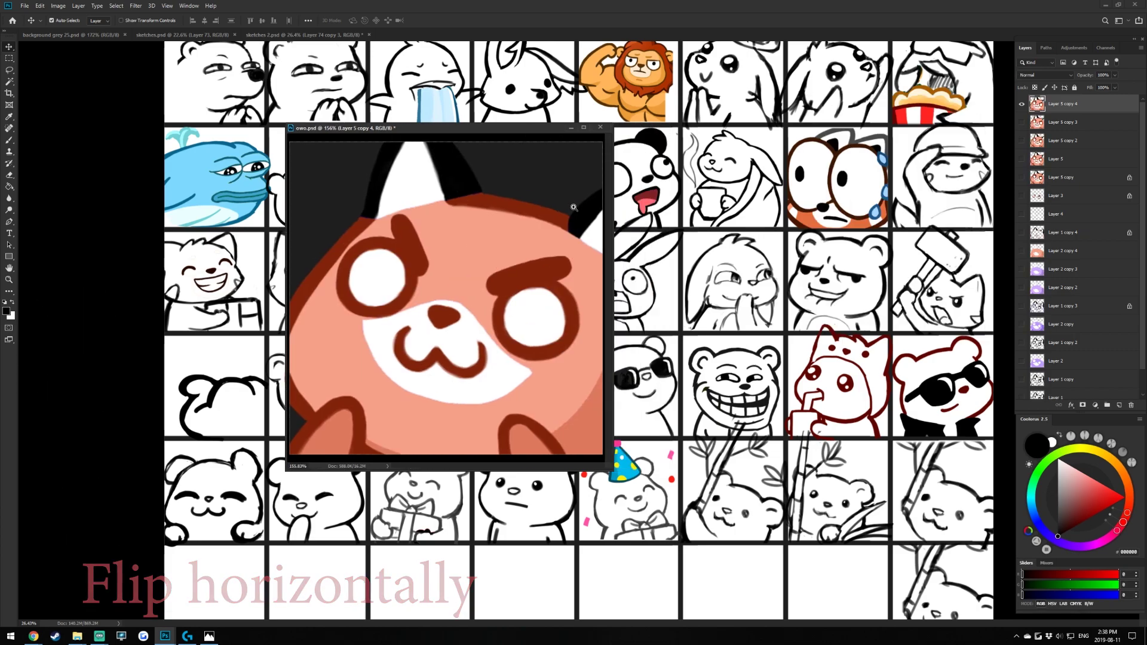
Check the emote's composition at reduced zoom by mirroring it horizontally, restoring it and mirroring it again.
scroll(562, 209, down, 3)
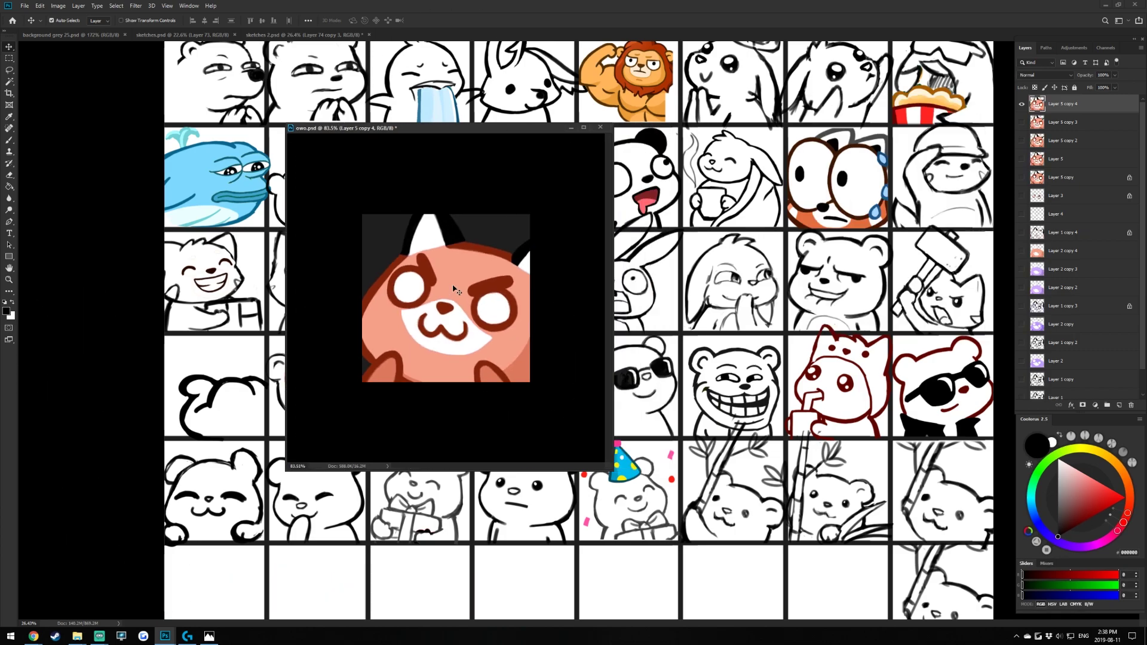
key(F3)
key(b)
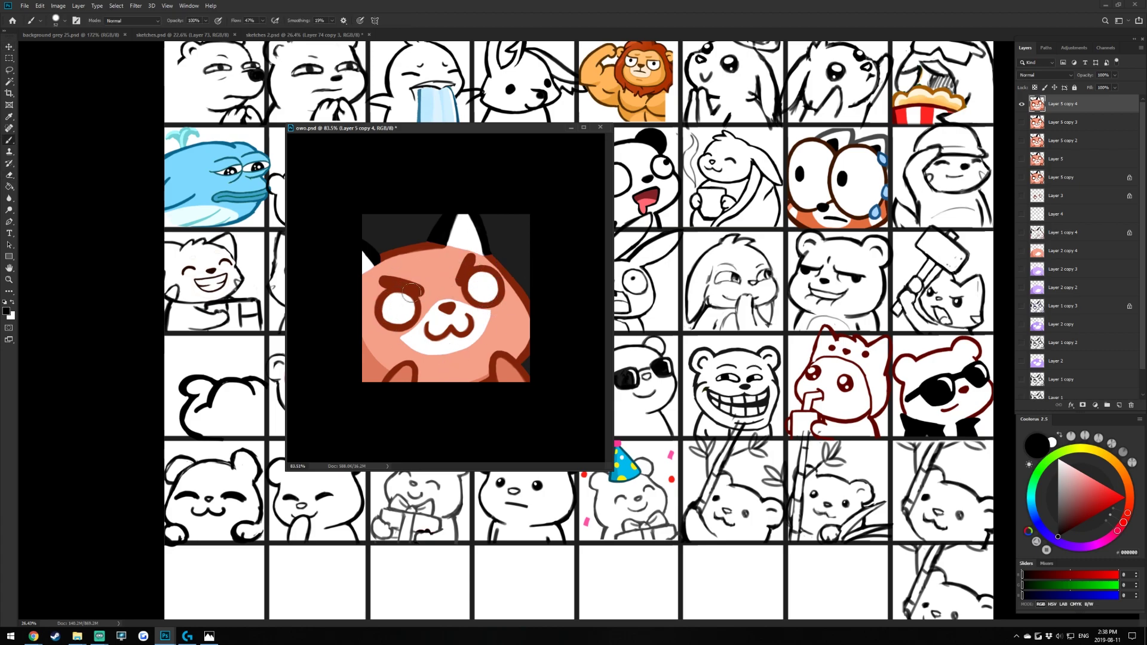
scroll(505, 328, down, 2)
key(v)
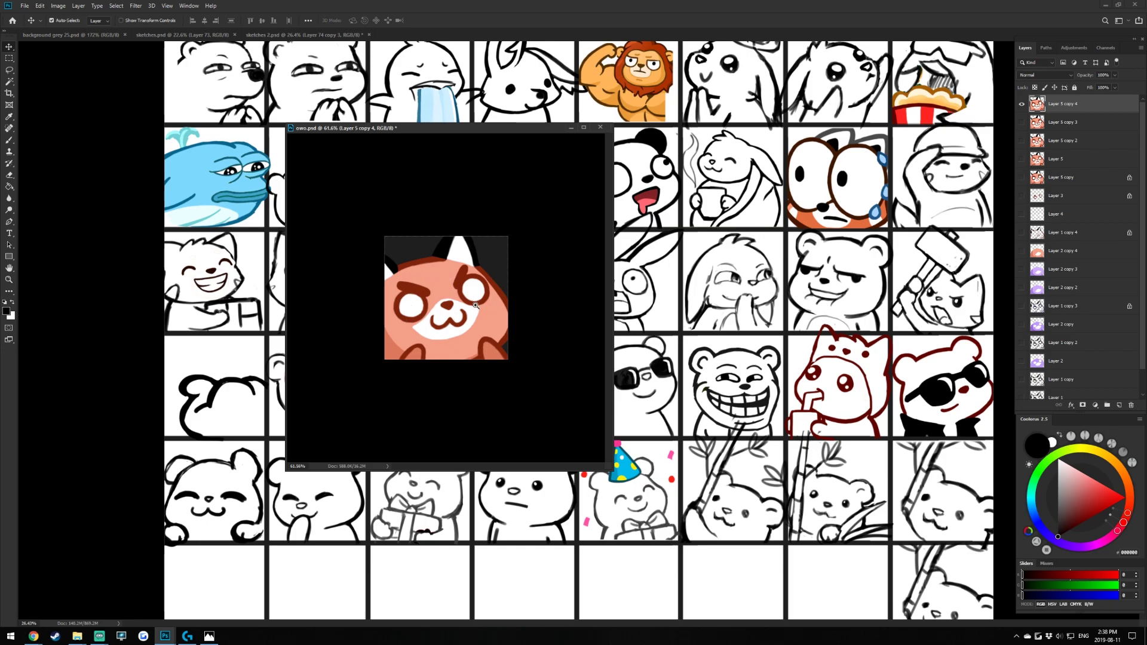
scroll(489, 315, up, 1)
key(ctrl+shift+h)
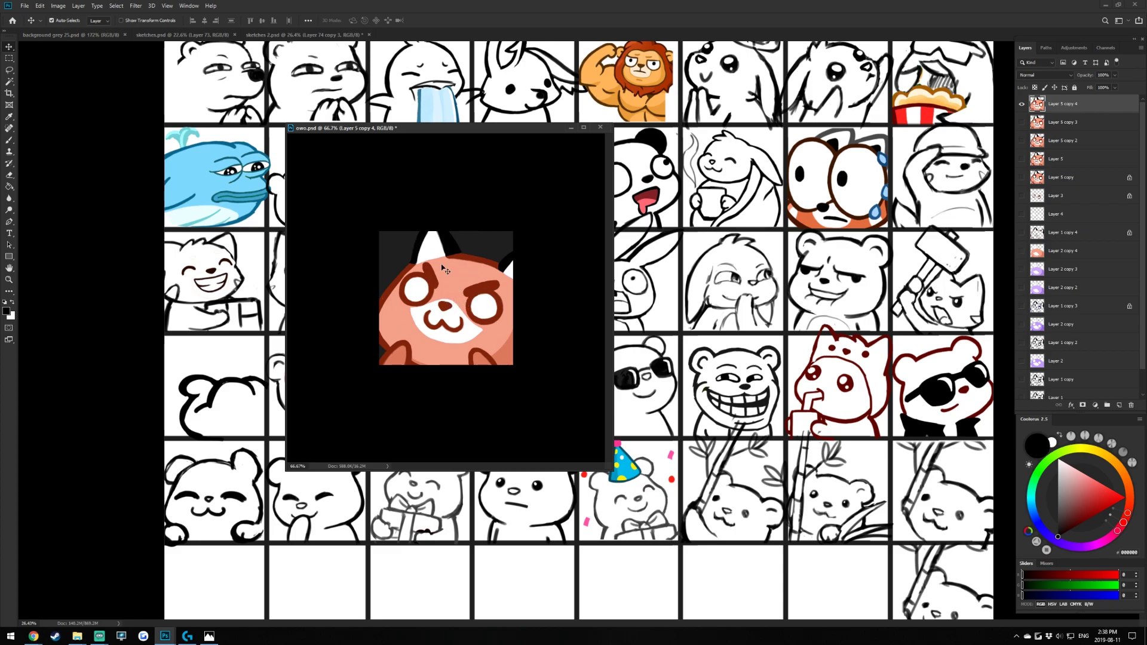
scroll(456, 286, up, 1)
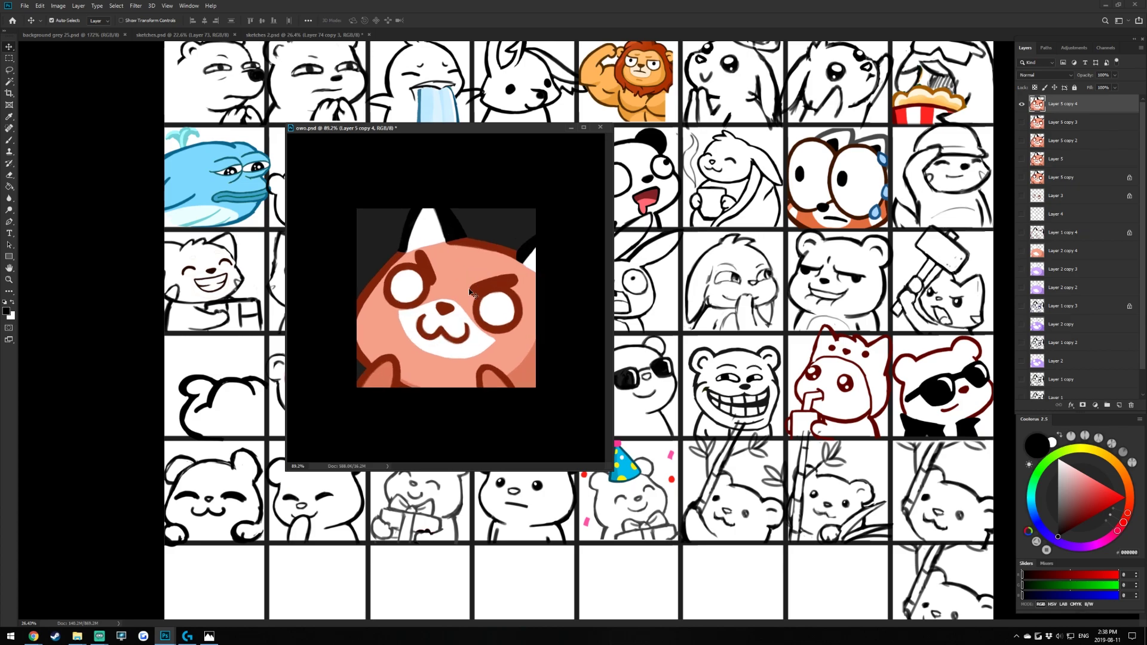
scroll(436, 289, down, 2)
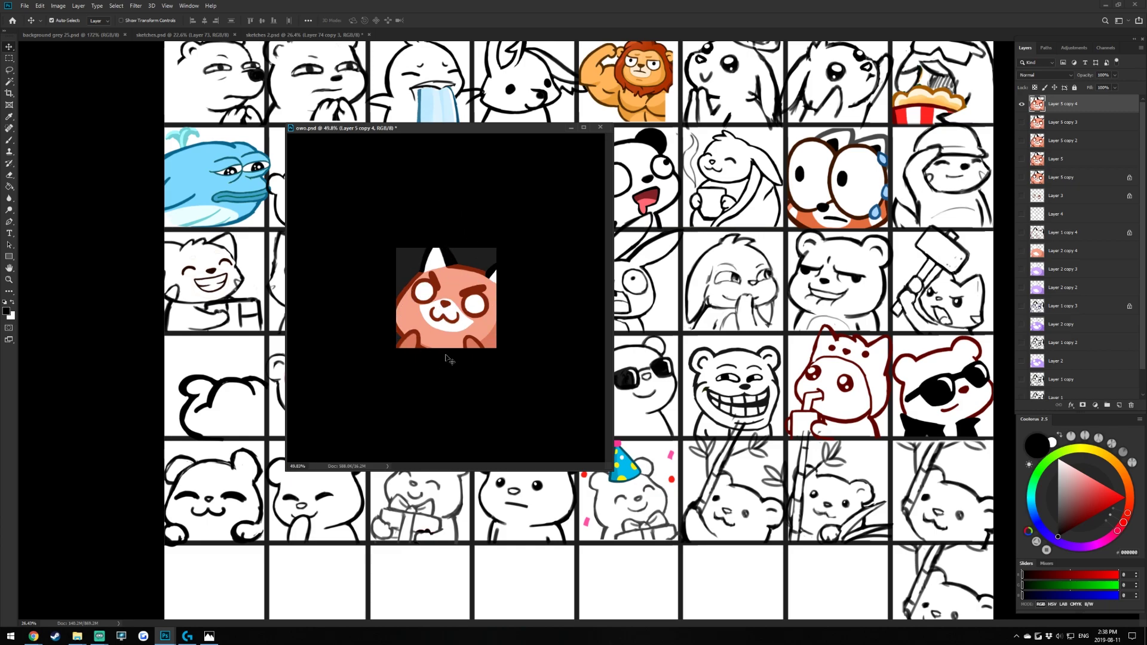
key(ctrl+shift+h)
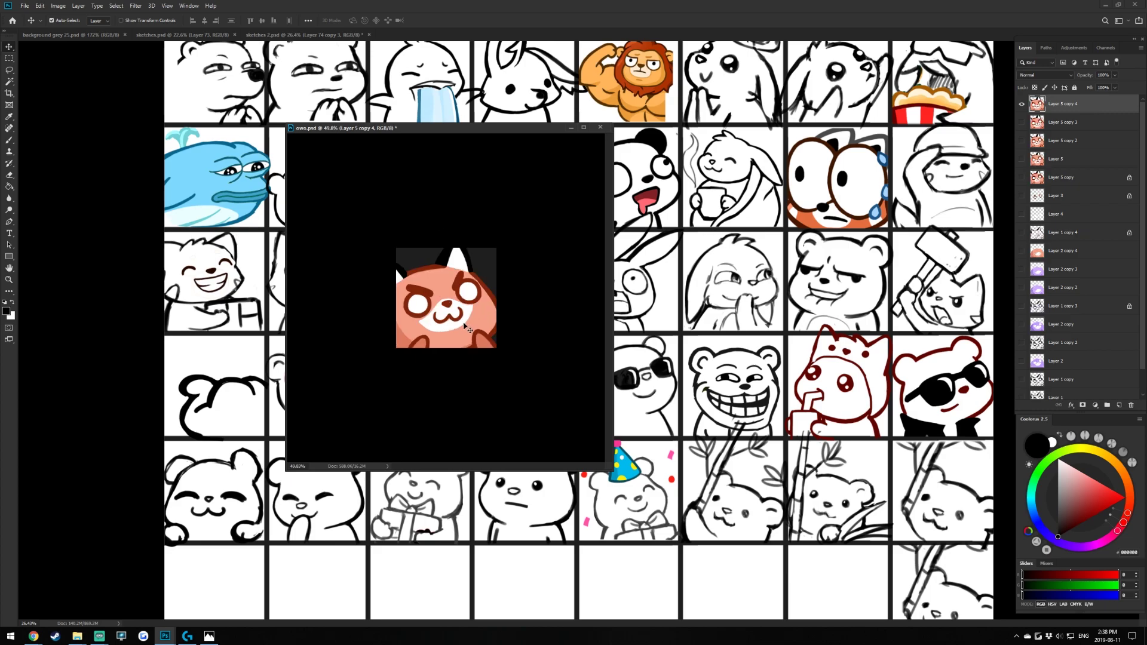
scroll(425, 298, up, 4)
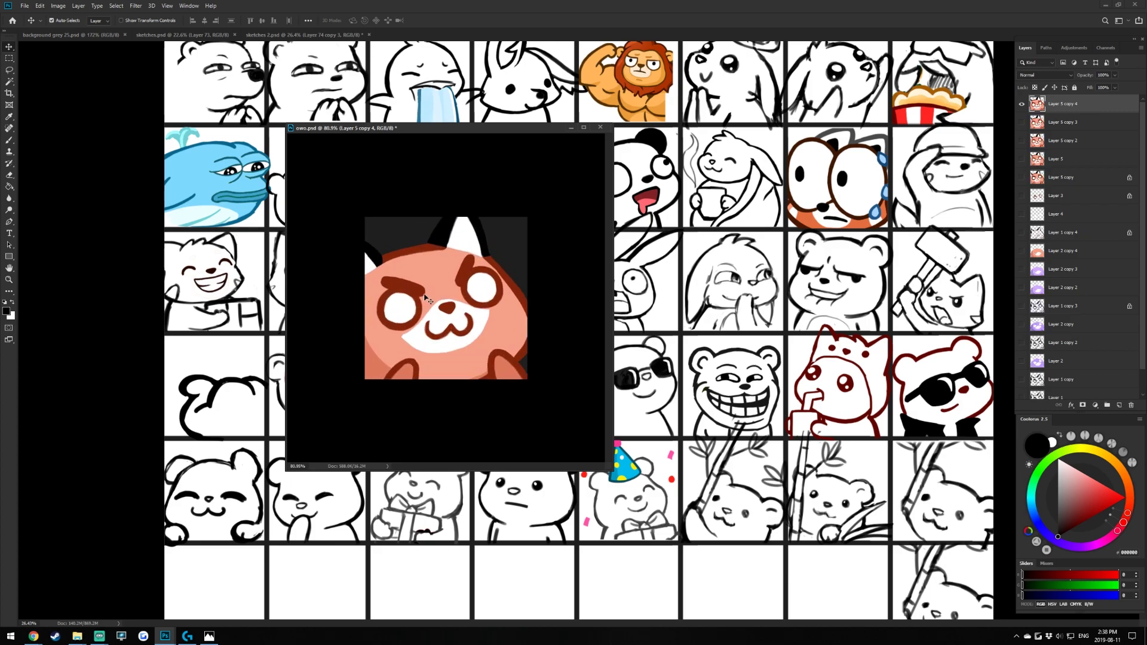
Select the dark outline around the red panda's left eye with the Magic Wand, shift it slightly upward, and deselect.
key(w)
click(419, 299)
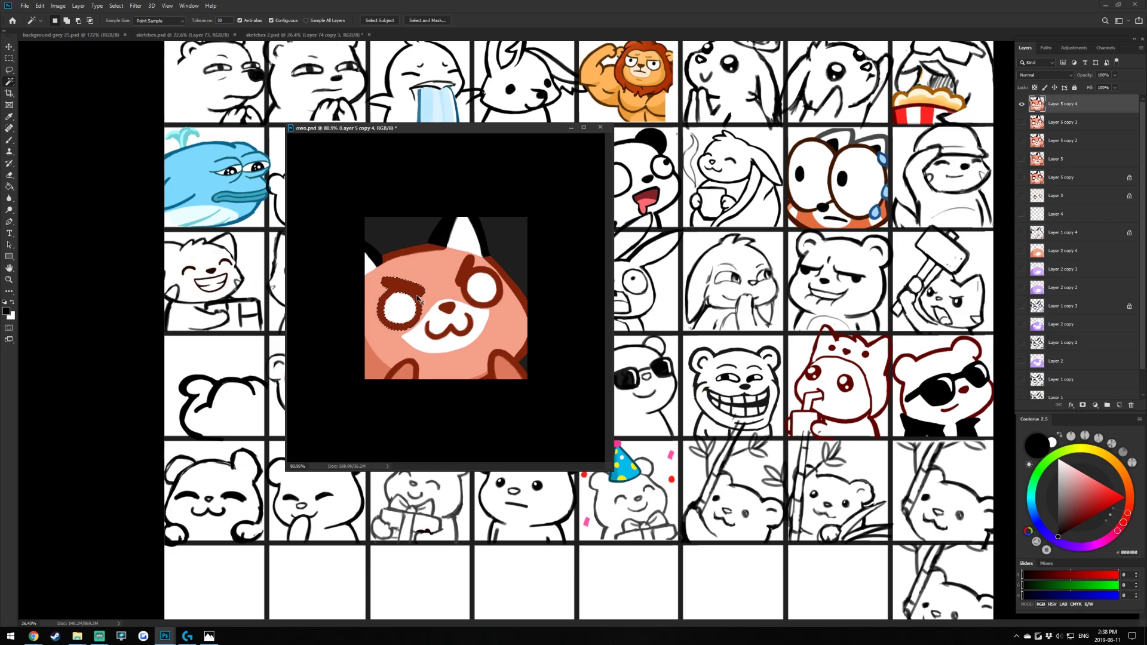
drag(418, 299, 411, 282)
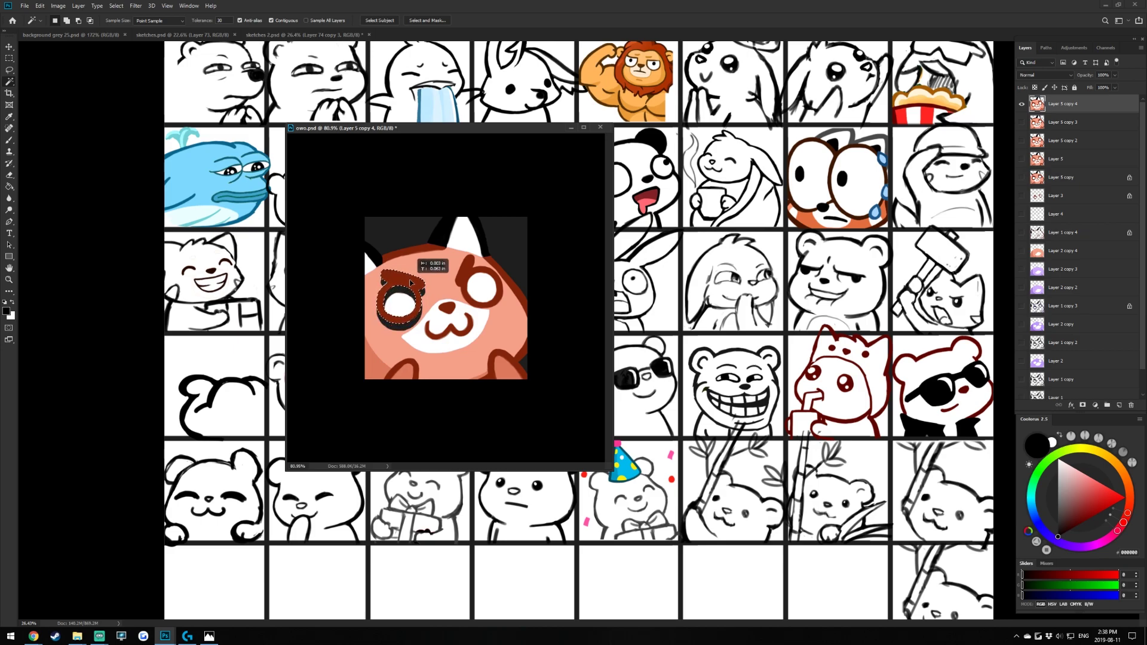
key(ctrl+d)
Sample the salmon face colour for the Brush and create a new layer above Layer 5 copy 3.
key(b)
alt+click(435, 299)
click(1055, 122)
key(ctrl+shift+n)
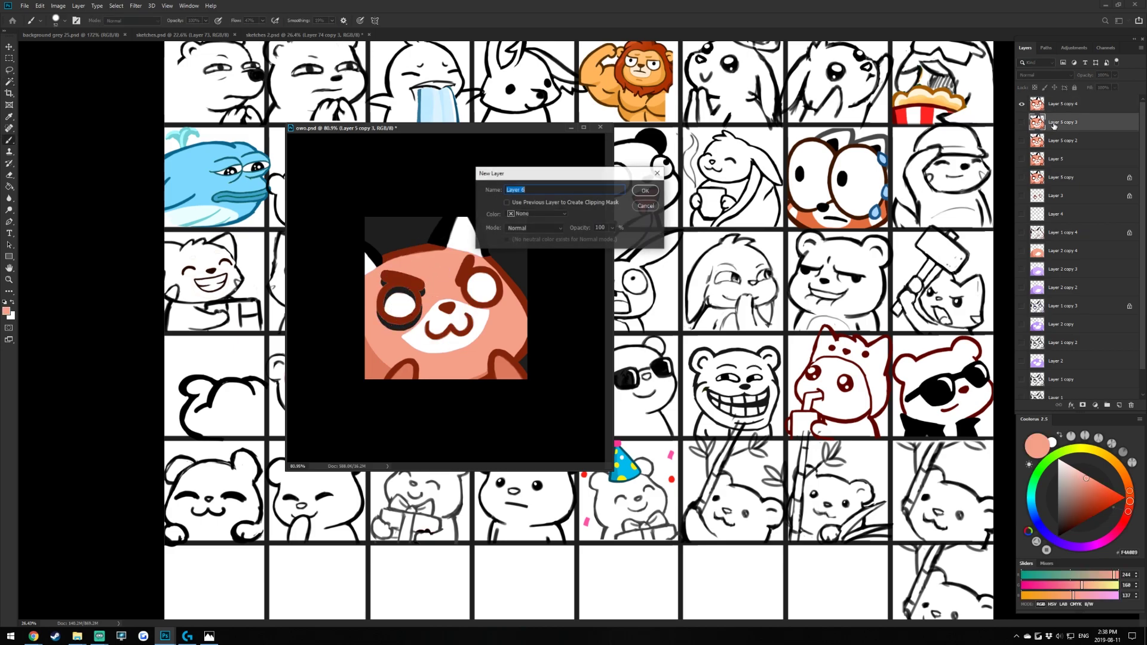
key(Return)
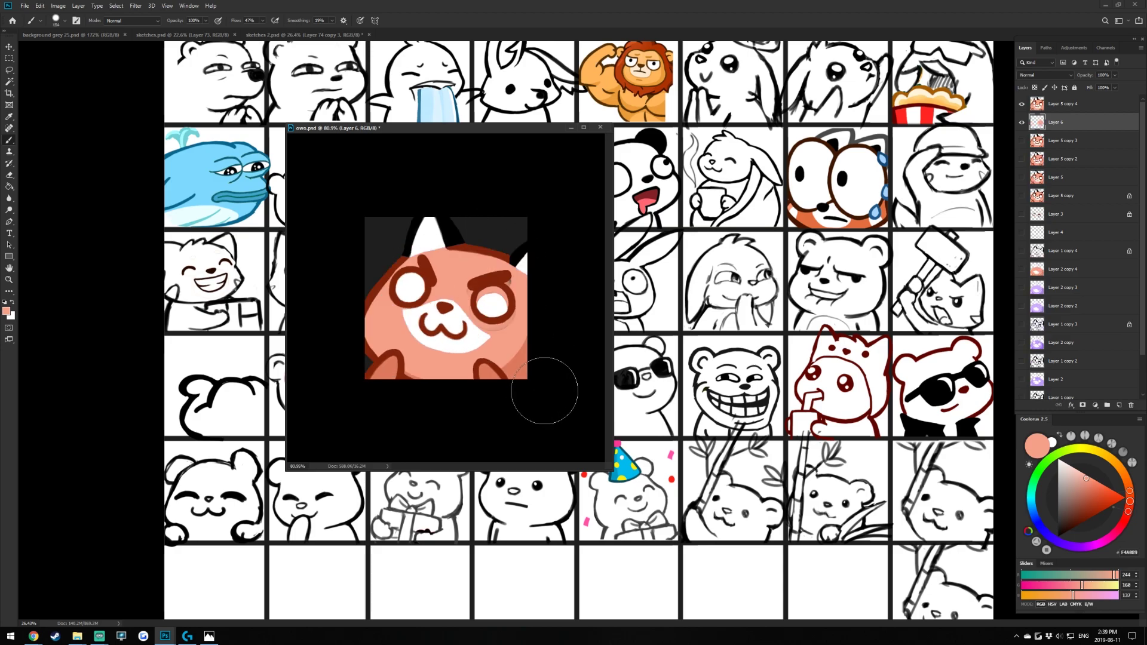
Check the emote's resolution in the Image Size settings, cancel without changes, and reposition the emote window.
key(alt+Tab)
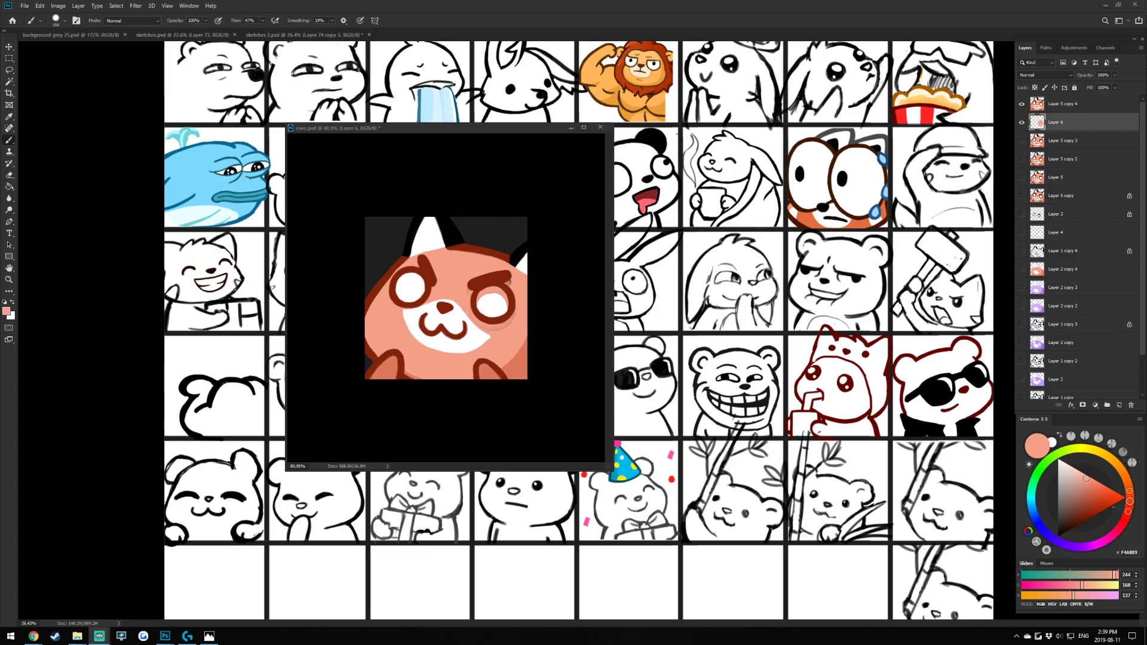
drag(391, 133, 397, 151)
key(h)
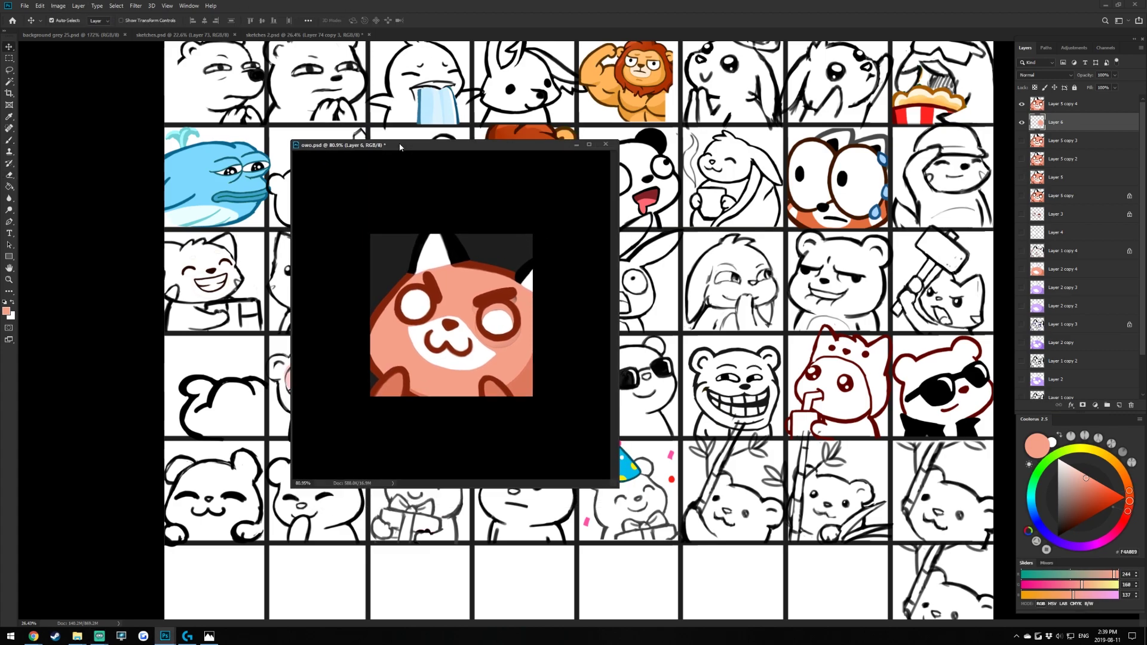
key(F1)
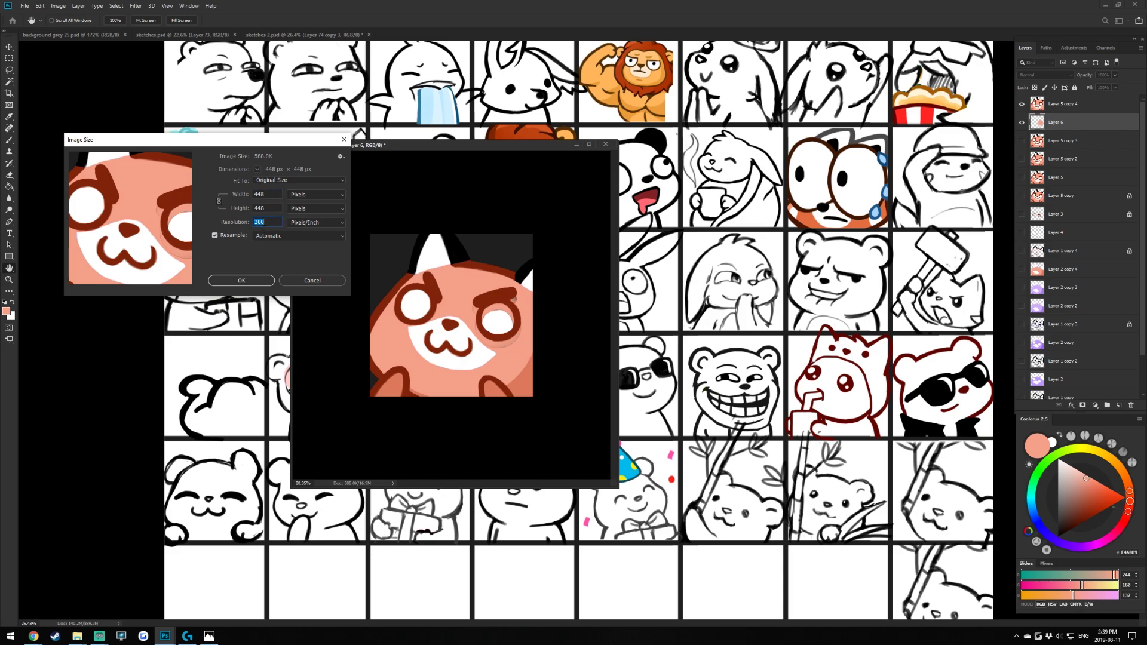
double_click(260, 222)
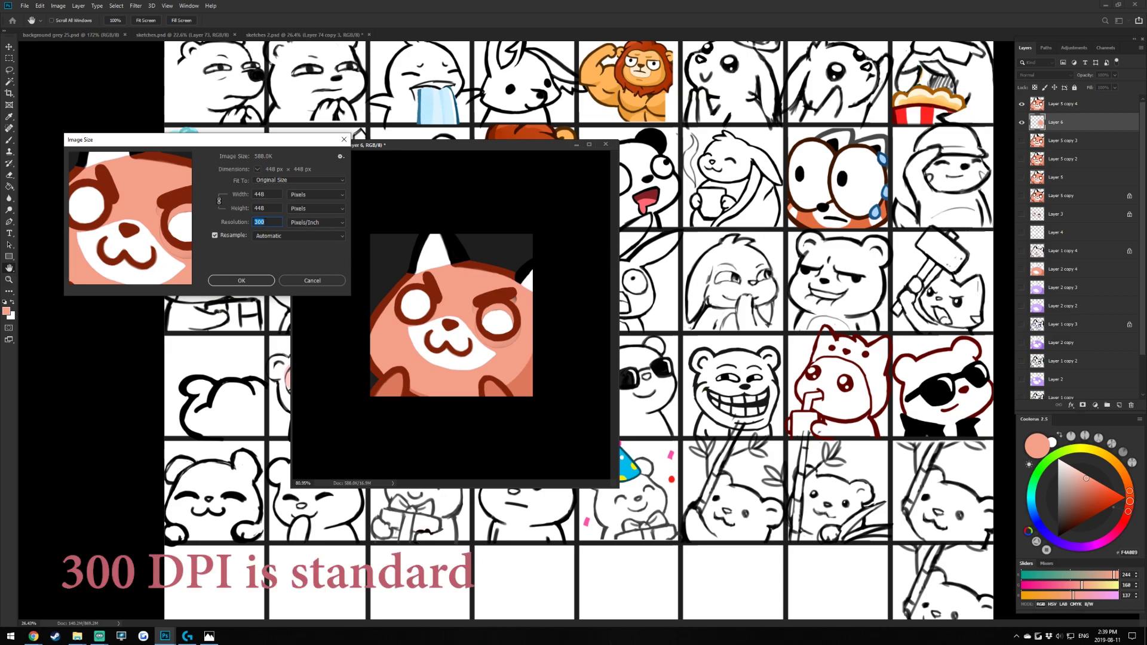
drag(268, 142, 248, 130)
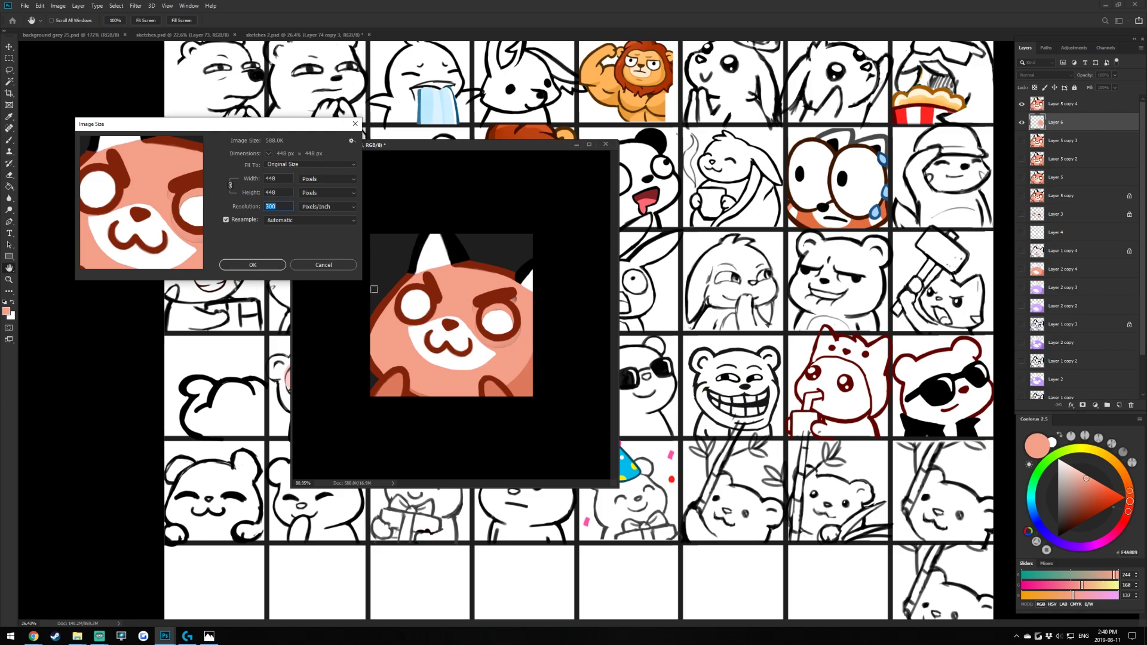
click(347, 264)
drag(424, 145, 397, 157)
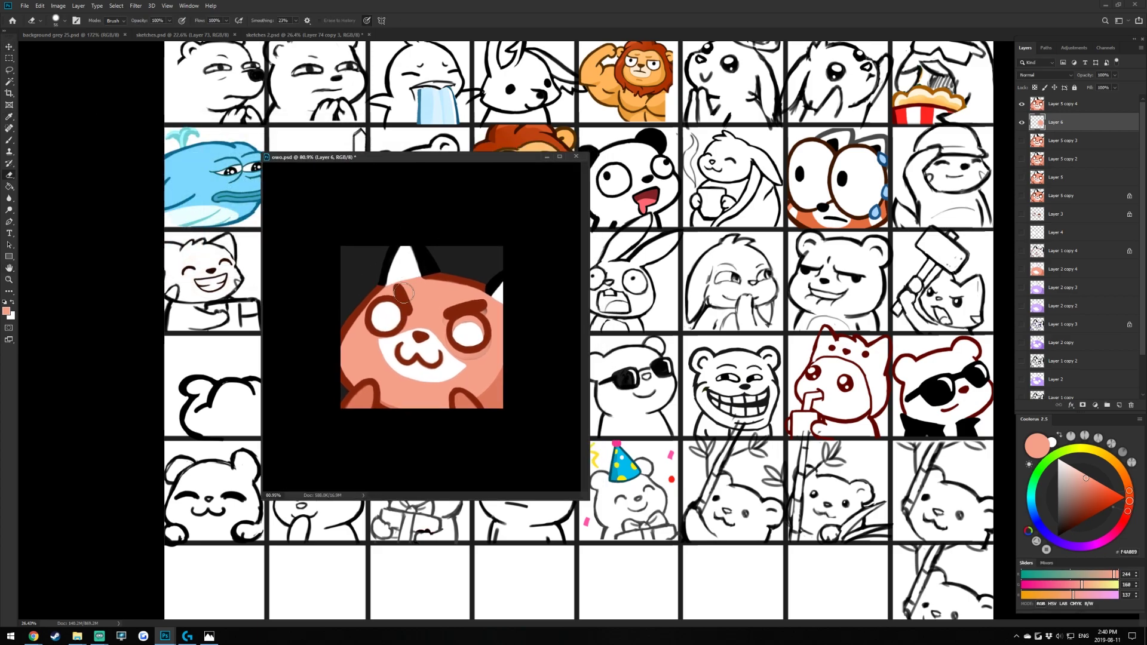
Make Layer 5 copy 4 active and resize the emote to a width of 1028 pixels.
key(v)
key(alt+])
key(ctrl+alt+i)
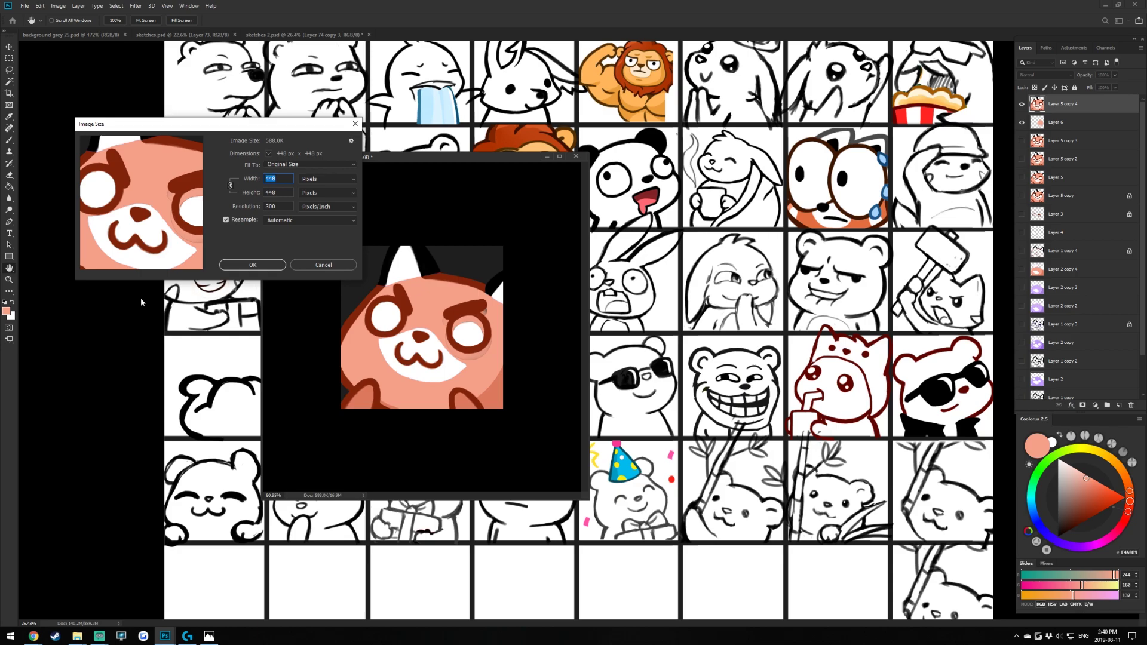
key(BackSpace)
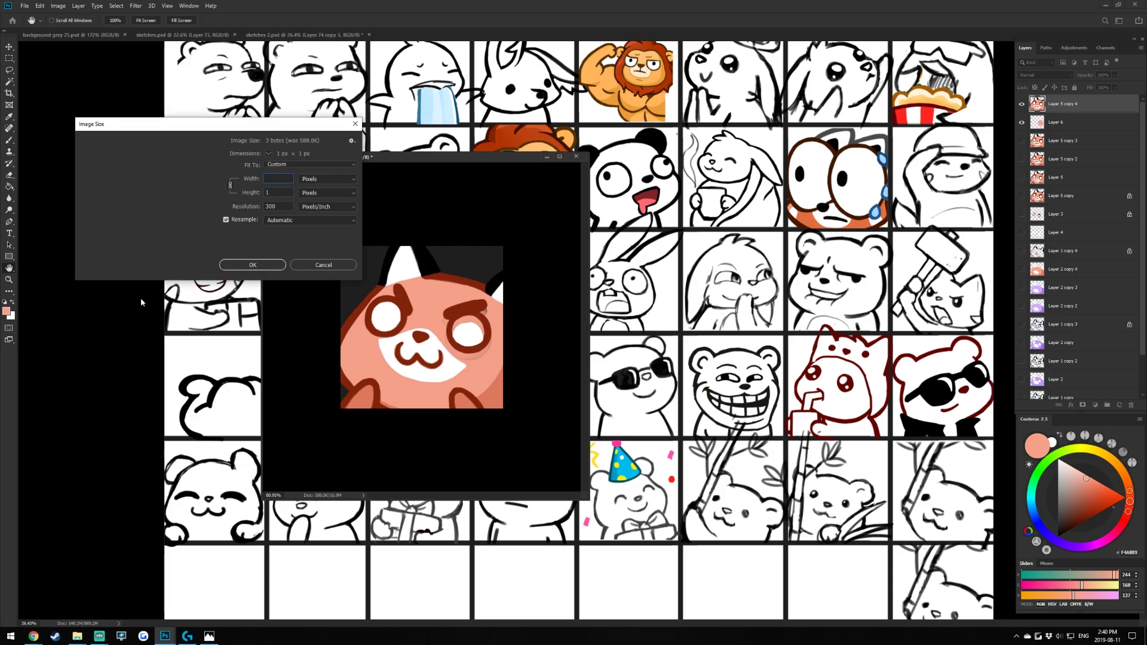
text(102)
key(Return)
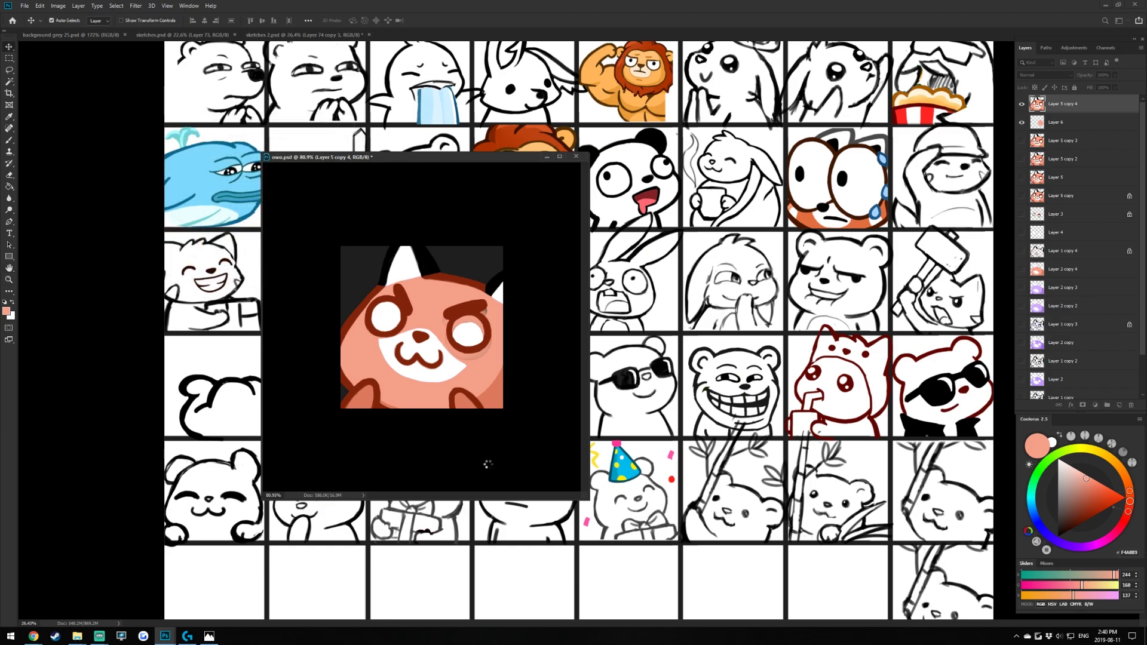
key(ctrl+z)
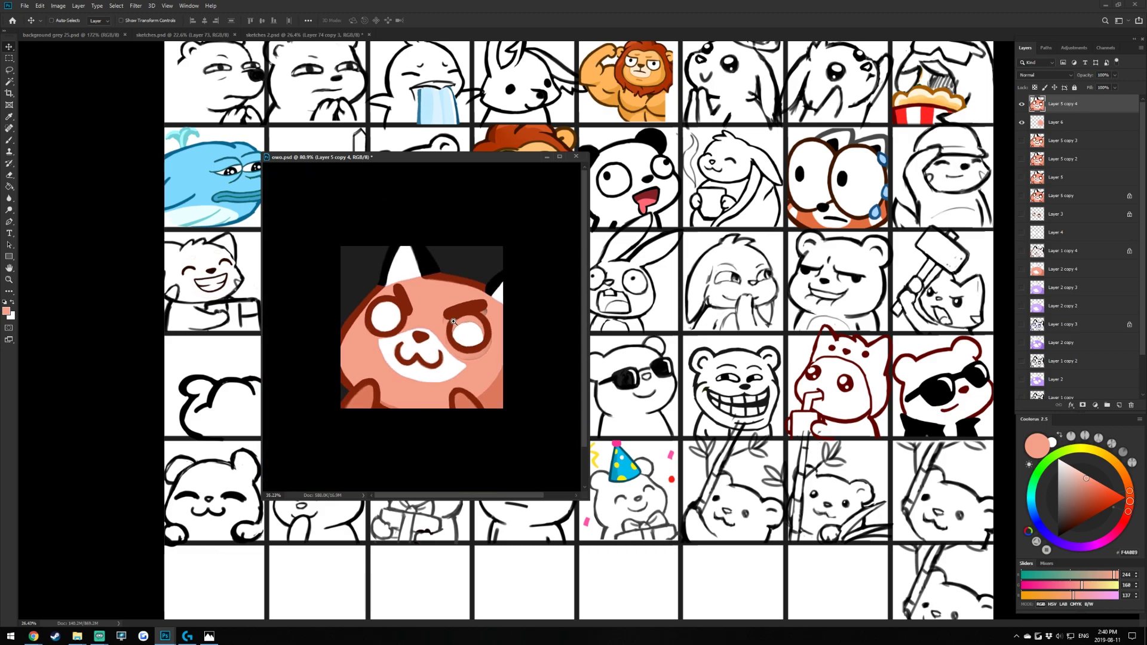
Examine the emote's dimensions and resolution in the Image Size settings, keeping the dialog clear of the artwork.
key(ctrl+alt+i)
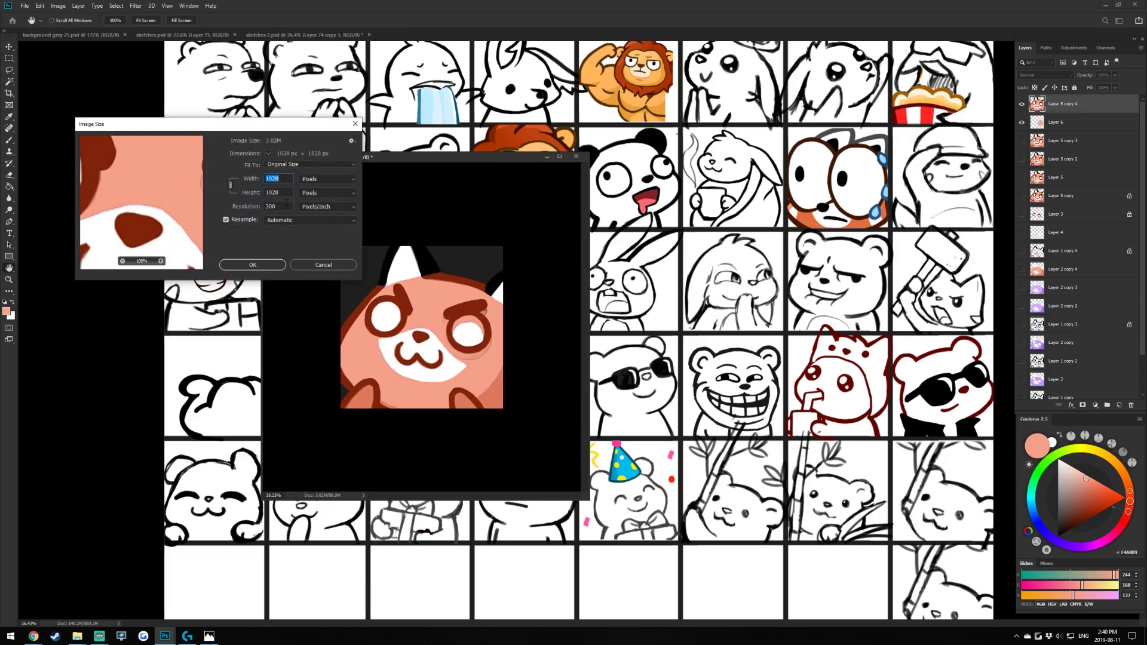
double_click(285, 205)
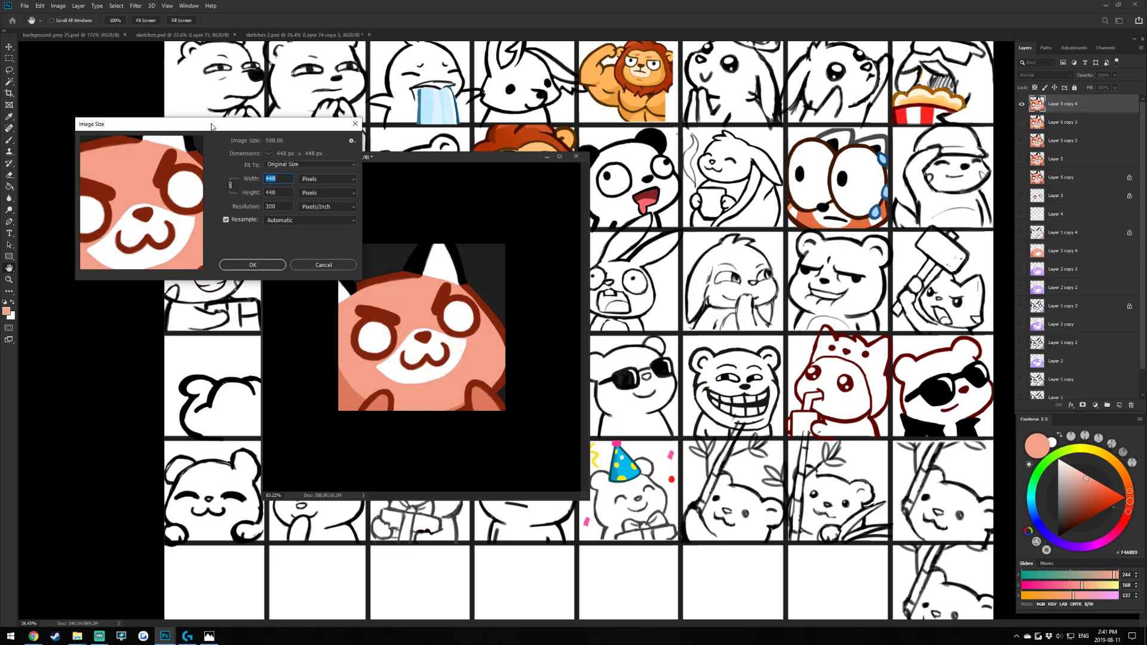
drag(215, 128, 237, 112)
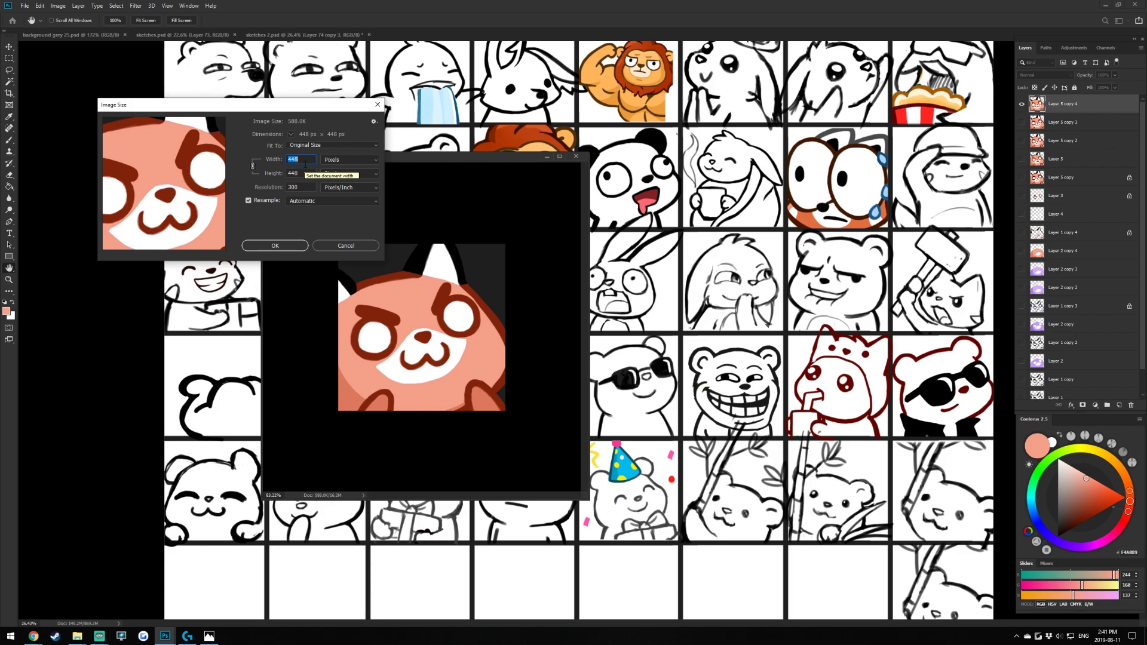
drag(258, 105, 236, 148)
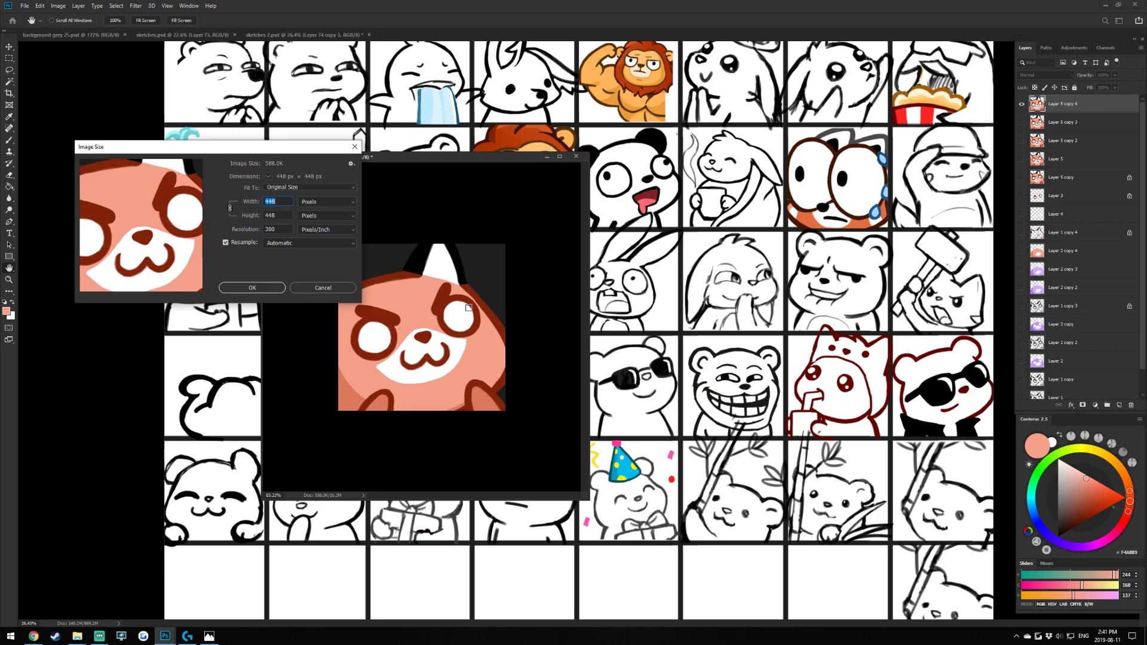
Preview the emote at 28 × 28 pixels in the Image Size settings, and cancel without applying it.
key(alt+Tab)
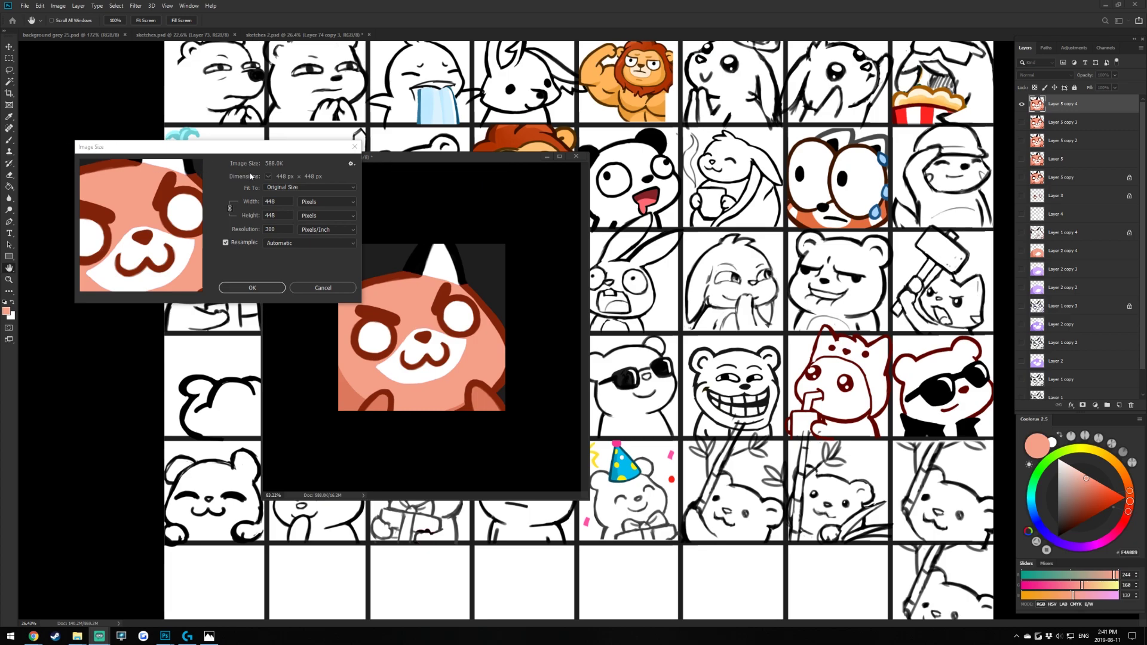
click(281, 202)
text(28)
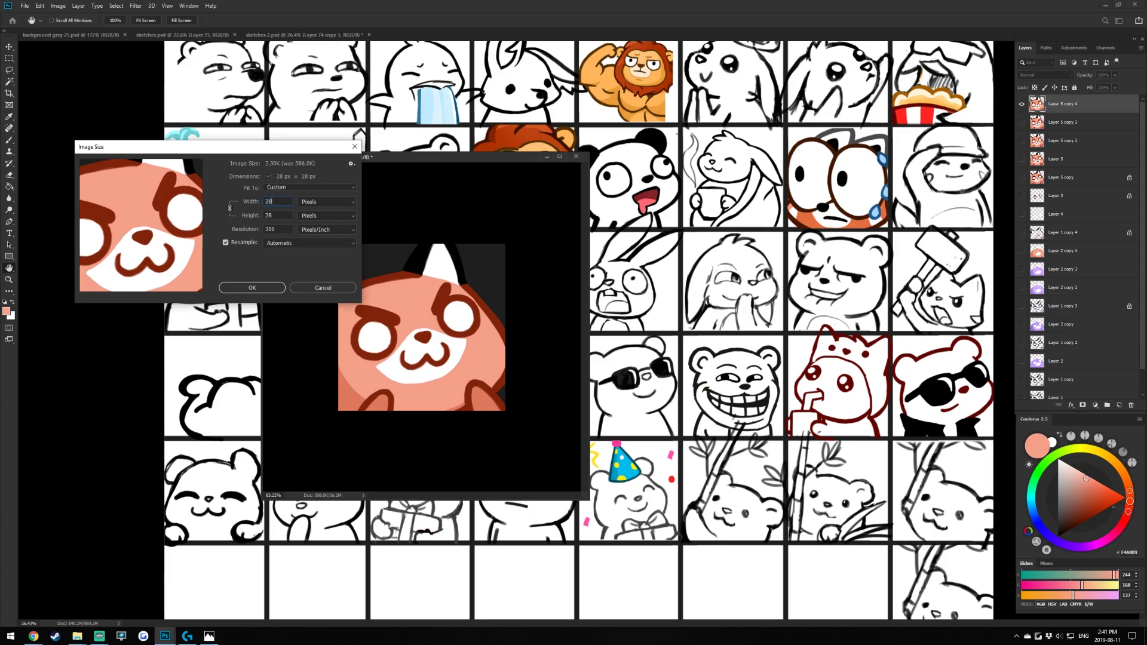
key(Tab)
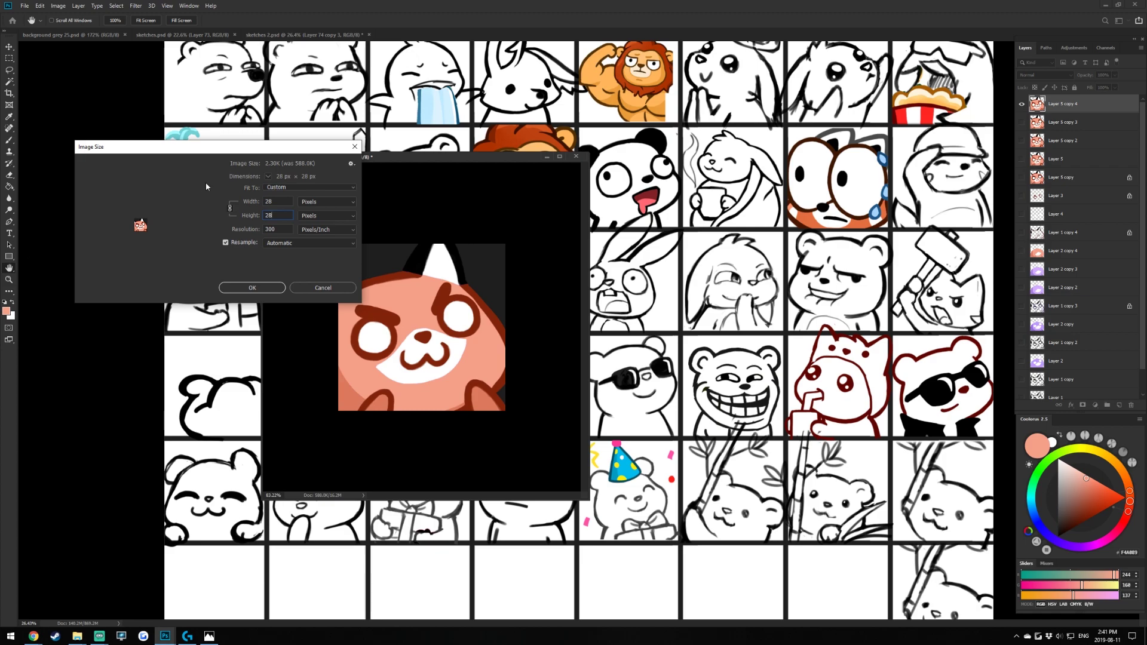
double_click(267, 214)
double_click(277, 215)
click(280, 214)
click(335, 291)
Select the red panda's salmon face area and paint soft reddish blush on both cheeks.
drag(337, 293, 385, 317)
right_click(389, 319)
alt+click(350, 396)
click(457, 441)
drag(335, 365, 359, 394)
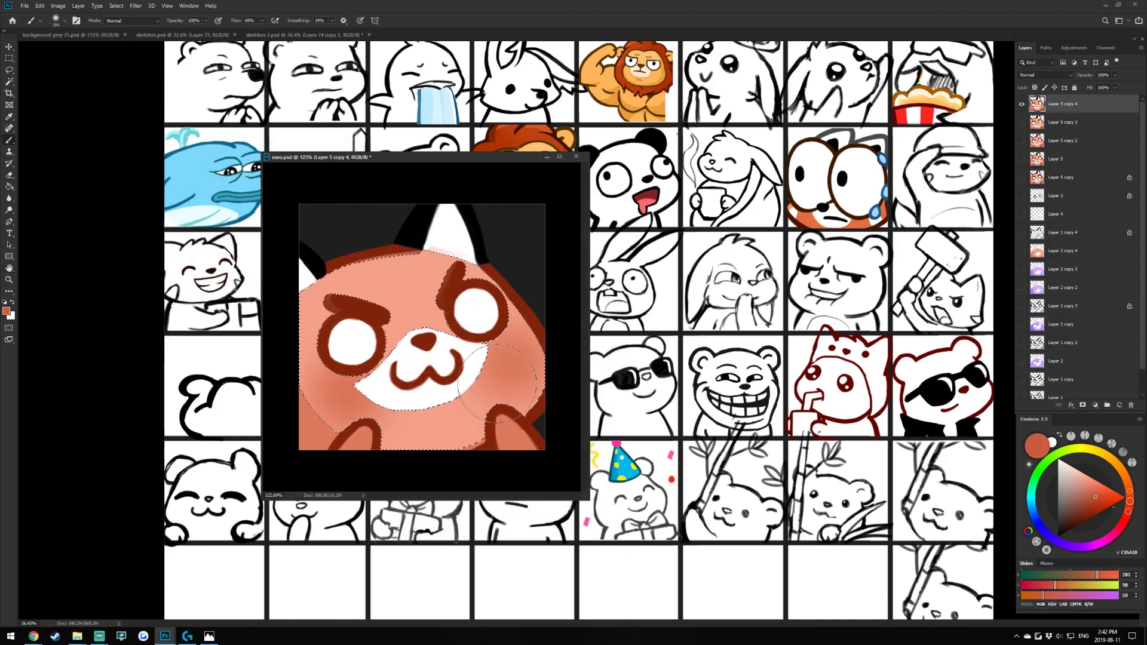
Add a small white highlight dot to each blushing cheek and deselect the face area.
alt+click(418, 397)
right_click(485, 391)
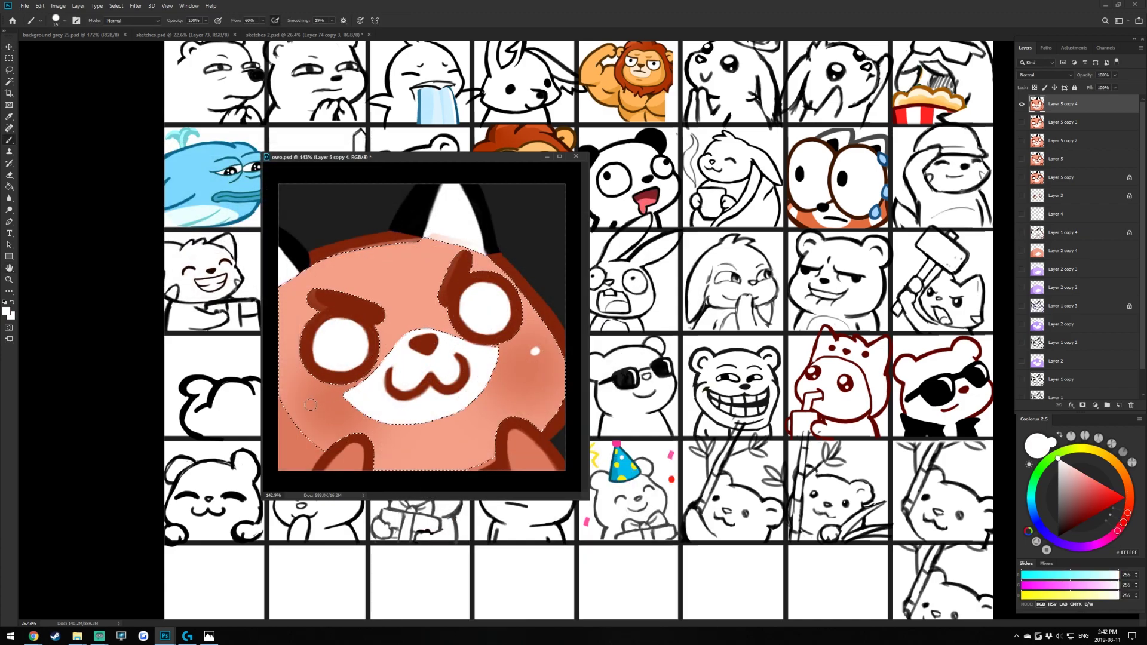
click(312, 402)
mouse_move(511, 391)
mouse_down()
mouse_move(456, 401)
mouse_move(491, 396)
mouse_move(478, 386)
mouse_up()
key(ctrl+d)
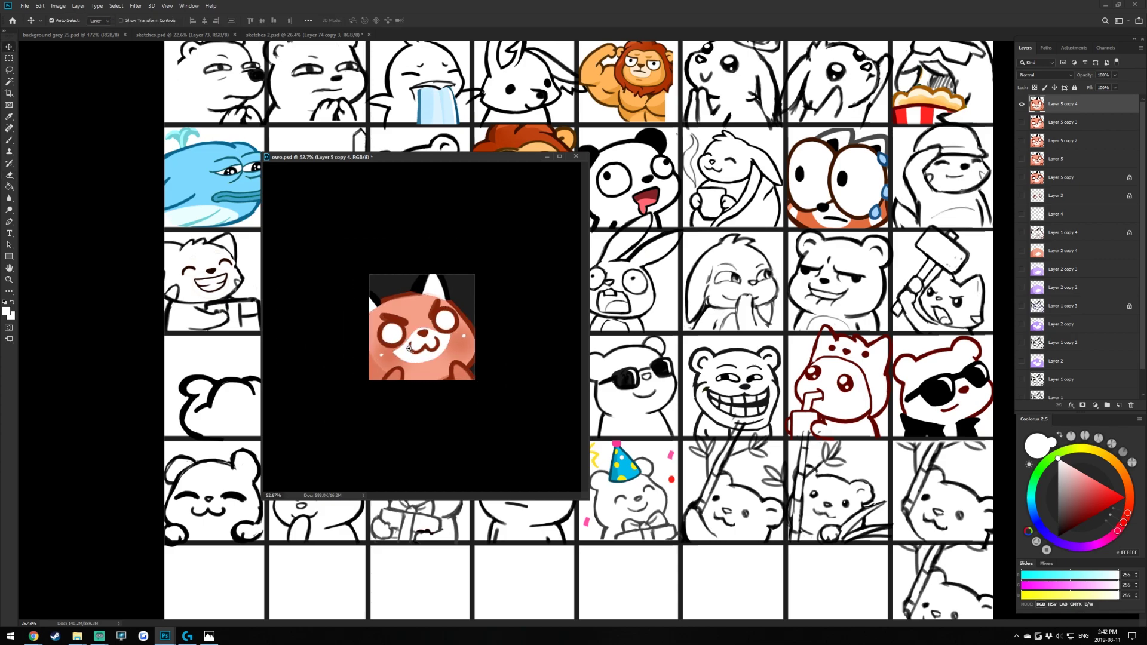
Inspect how the cheek blush and highlights read at different zoom levels, and reposition the emote window.
scroll(481, 342, up, 1)
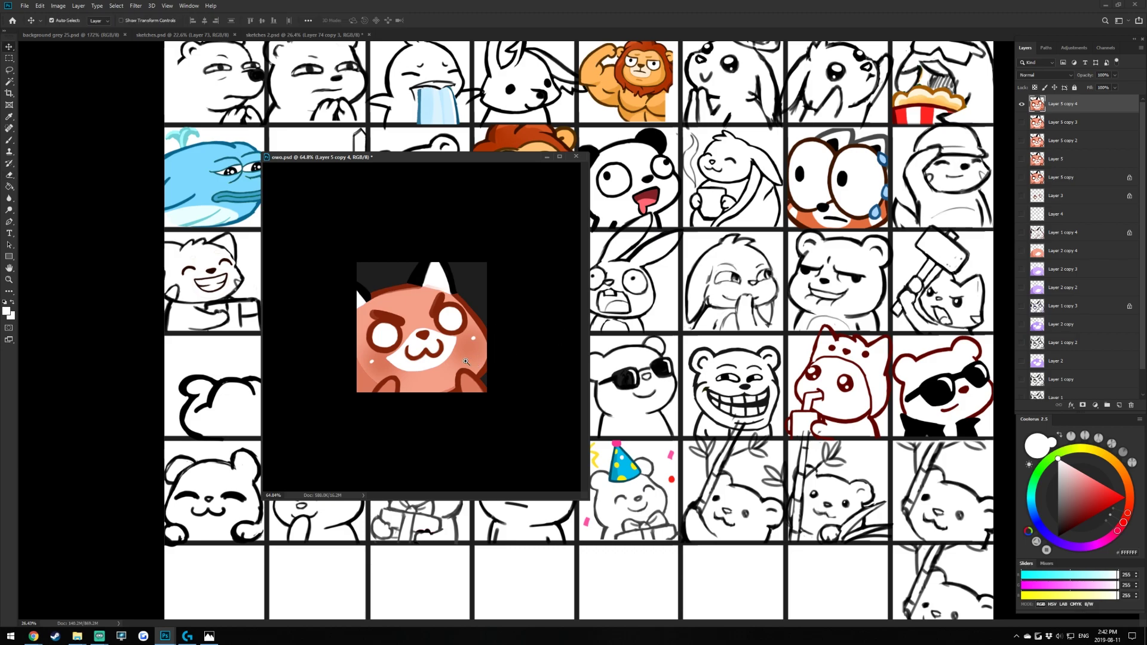
scroll(430, 363, down, 1)
scroll(479, 371, up, 3)
scroll(480, 371, down, 3)
drag(355, 157, 442, 132)
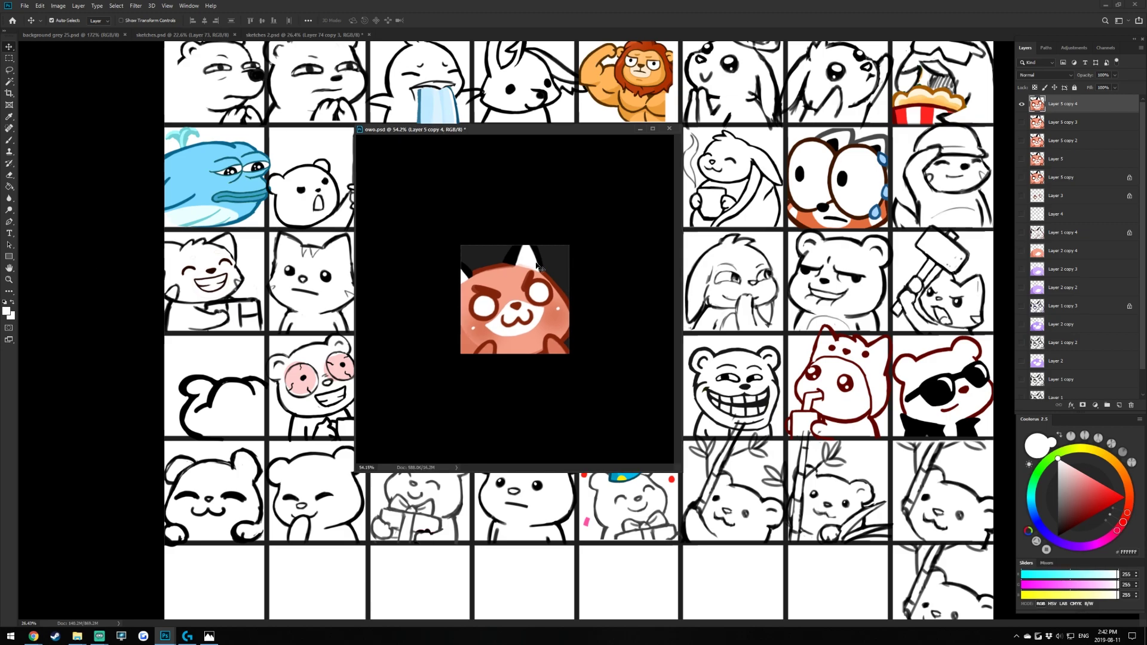
mouse_move(451, 129)
mouse_down()
mouse_move(443, 123)
mouse_move(461, 141)
mouse_move(441, 135)
mouse_move(476, 135)
mouse_move(461, 132)
mouse_up()
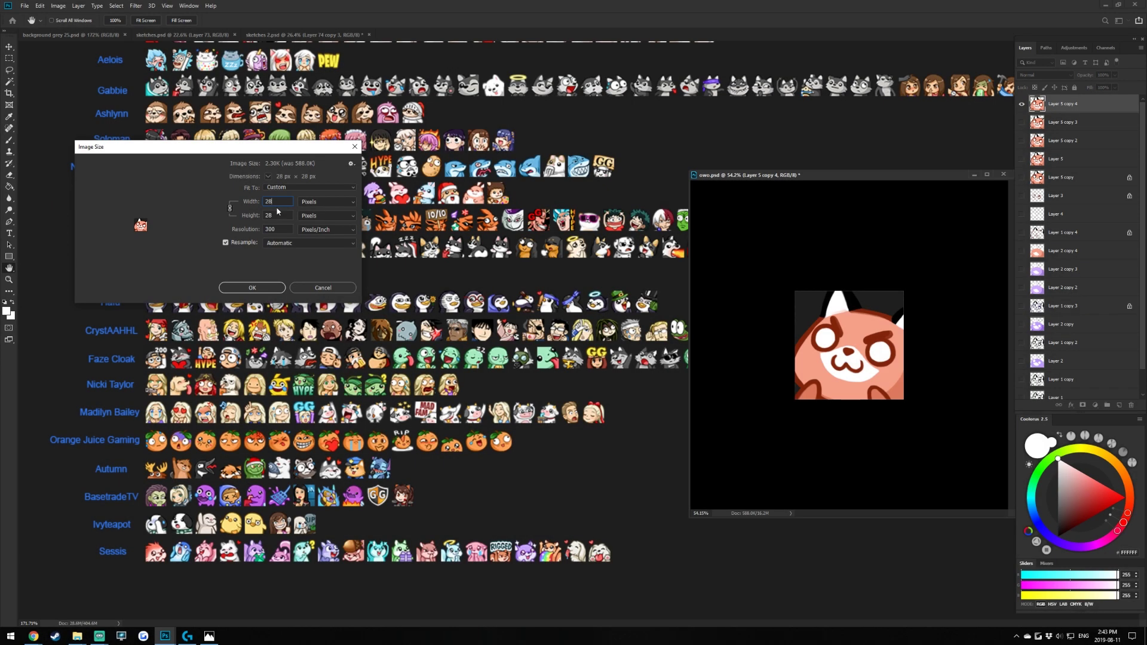
Resize the emote to 28 × 28 pixels and choose PNG as the Save As format in the emotes folder.
key(Return)
scroll(964, 333, up, 3)
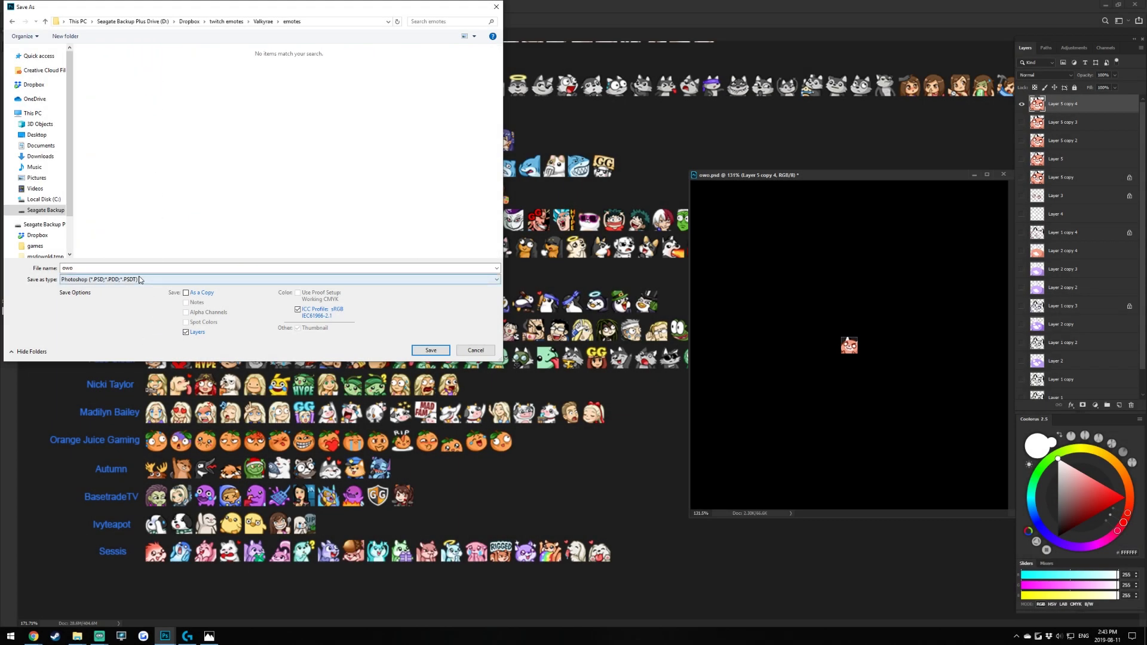
click(139, 280)
click(126, 404)
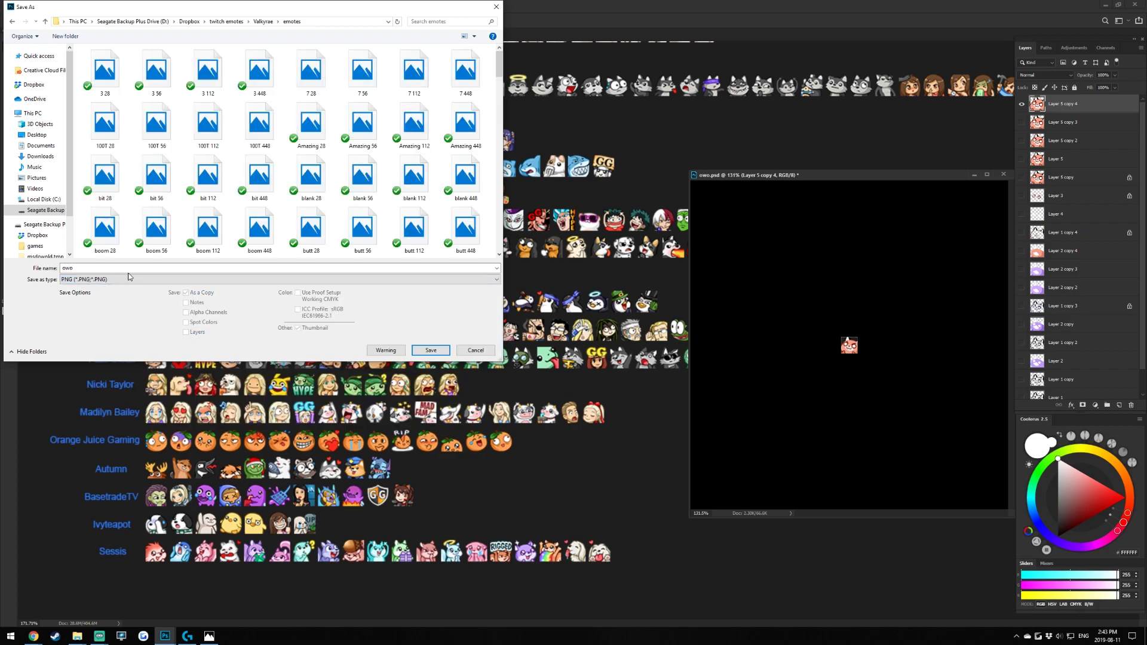
Name the PNG file owo 28, replace the name with derp 28, and close the Save As dialog.
click(112, 267)
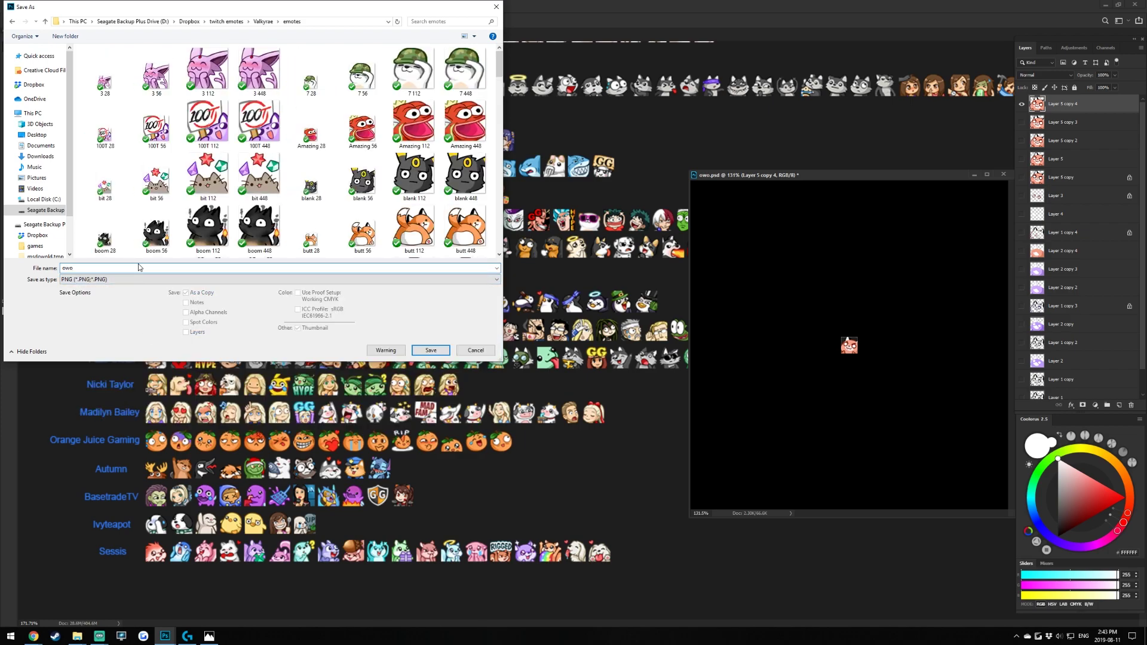
text(28)
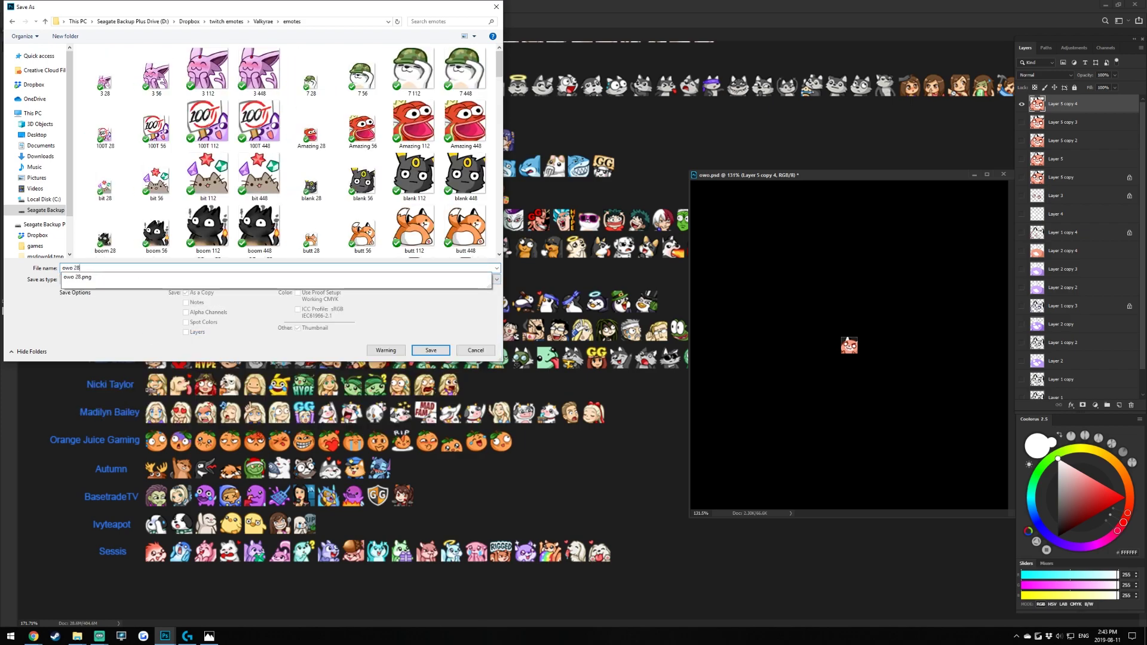
key(ctrl+a)
text(derp)
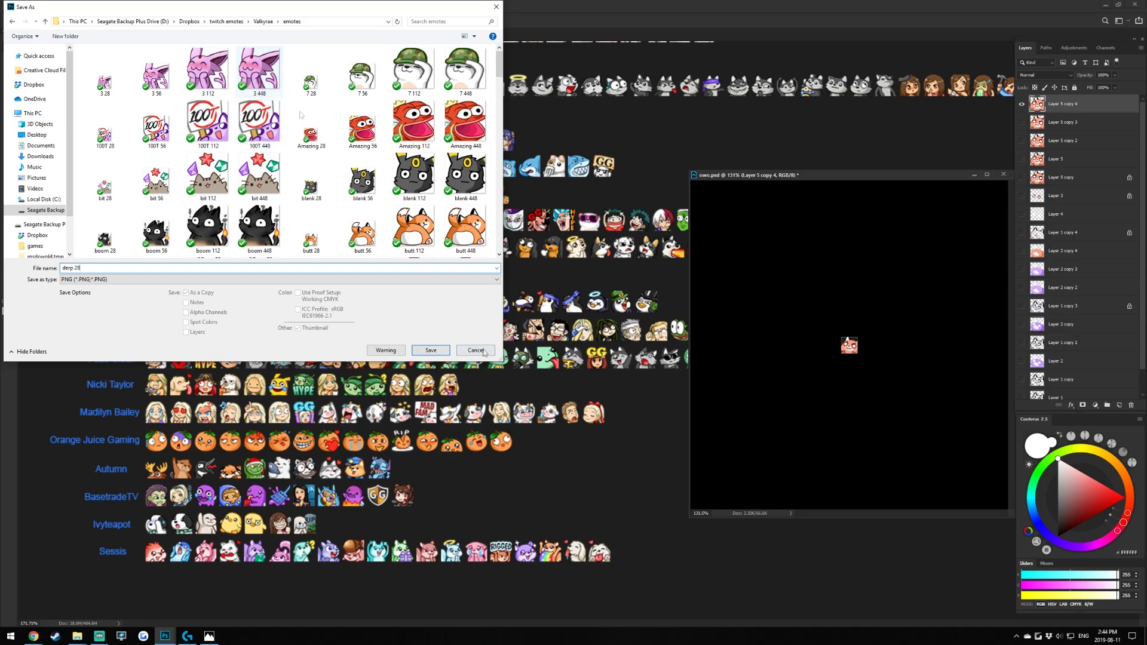
click(431, 350)
Undo the 28-pixel resize and invoke Save As for the full-size emote.
key(ctrl+z)
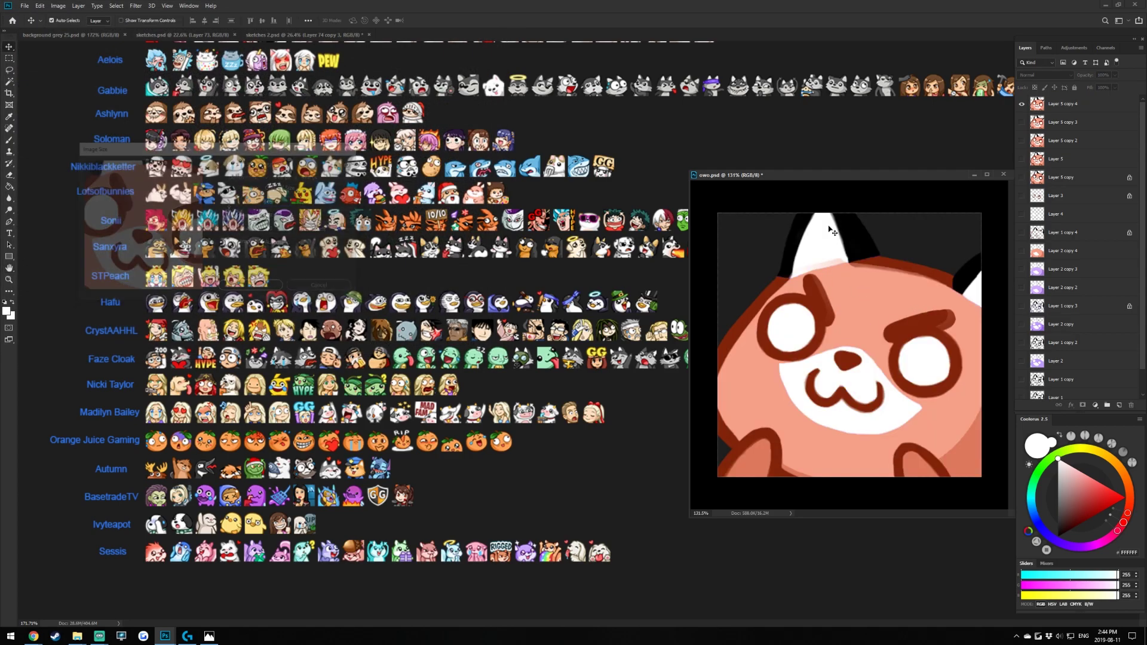
click(24, 6)
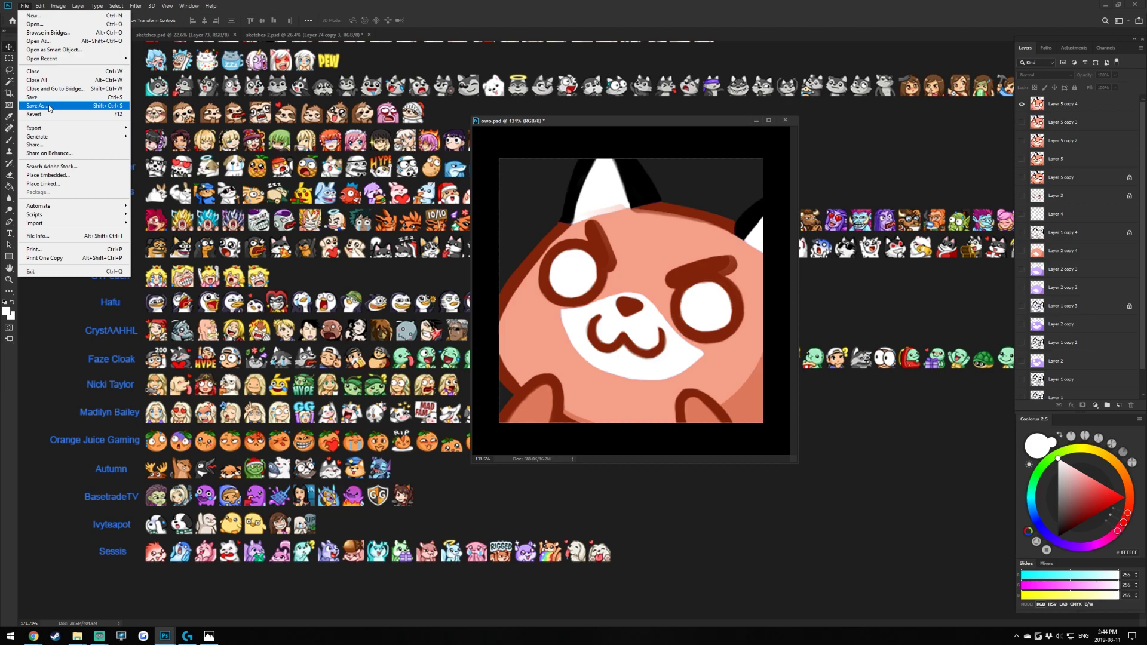
click(48, 102)
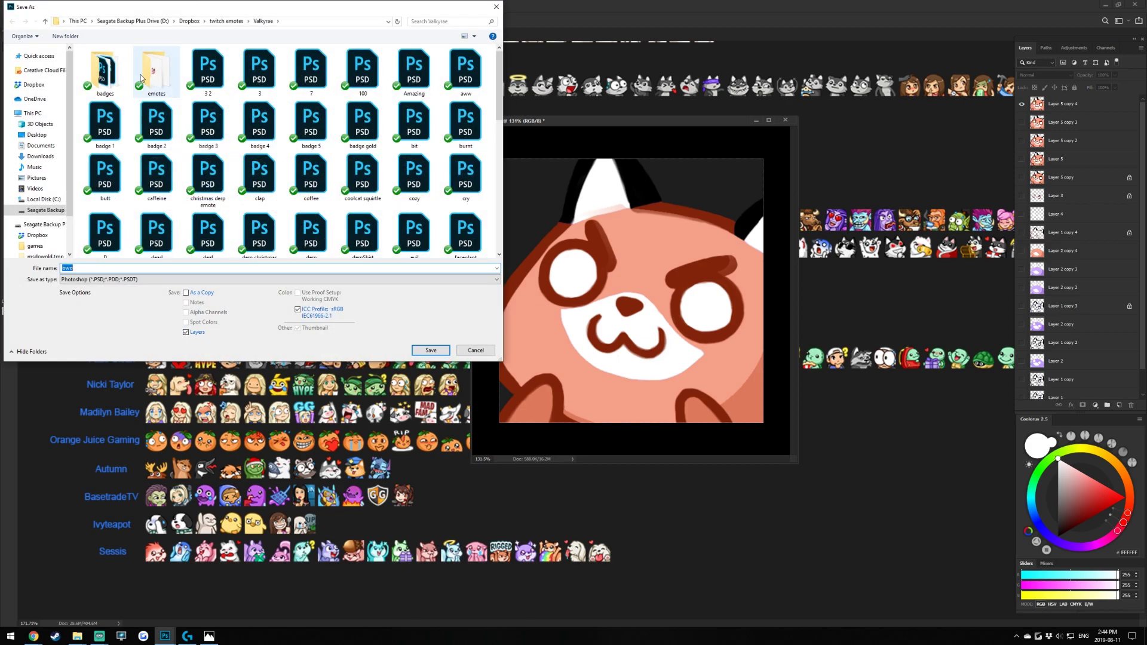
key(Return)
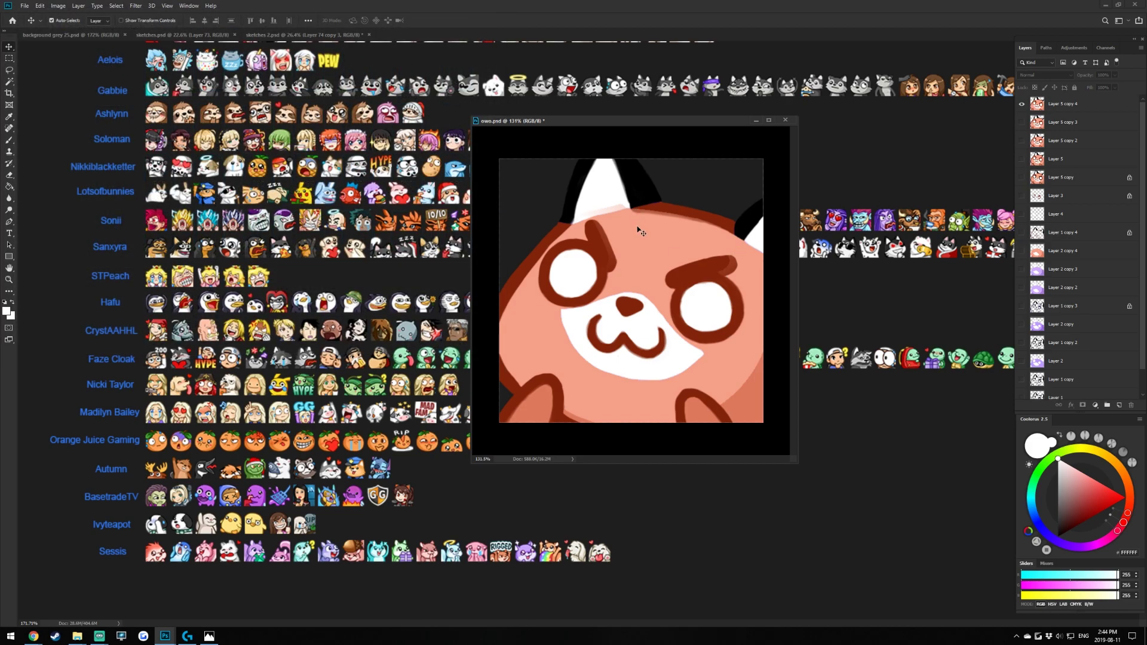
Hide the Background layer of the emote document, select the fox emote's artwork layer, and reposition the emote window.
scroll(1022, 397, down, 2)
click(1021, 389)
click(1021, 390)
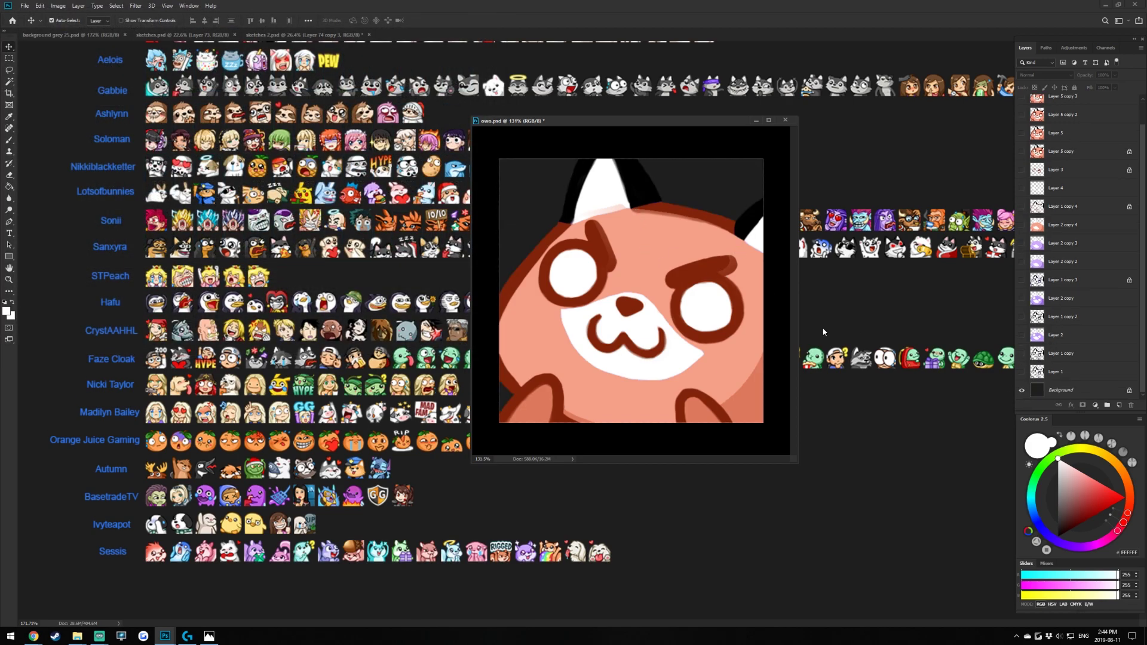
click(1021, 390)
drag(619, 127, 569, 148)
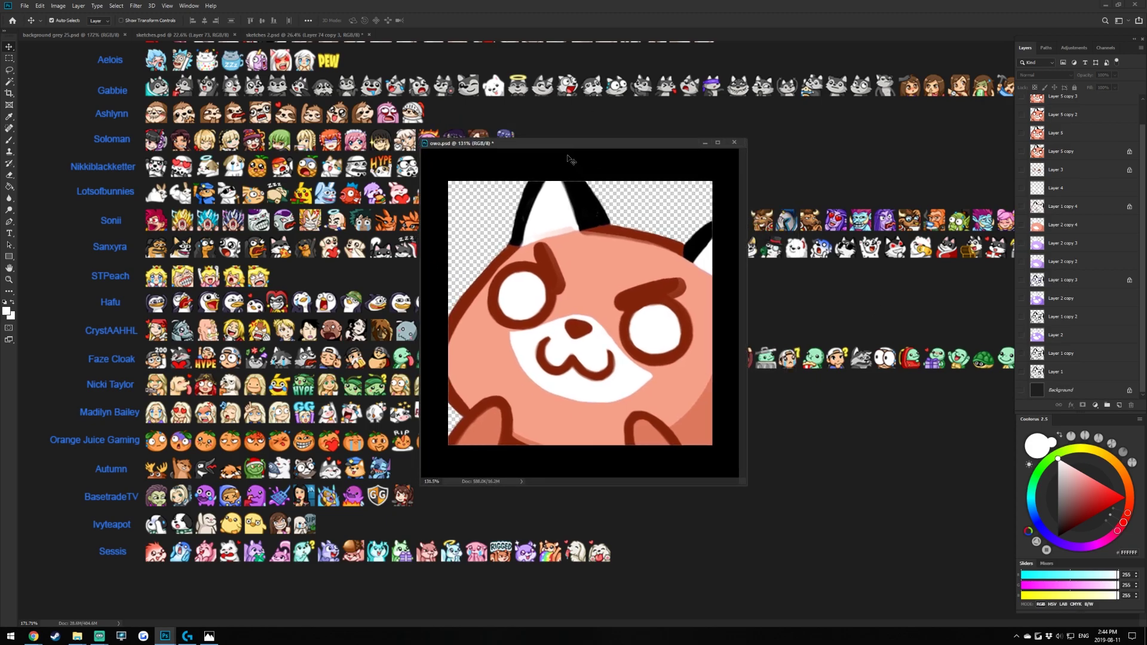
click(576, 249)
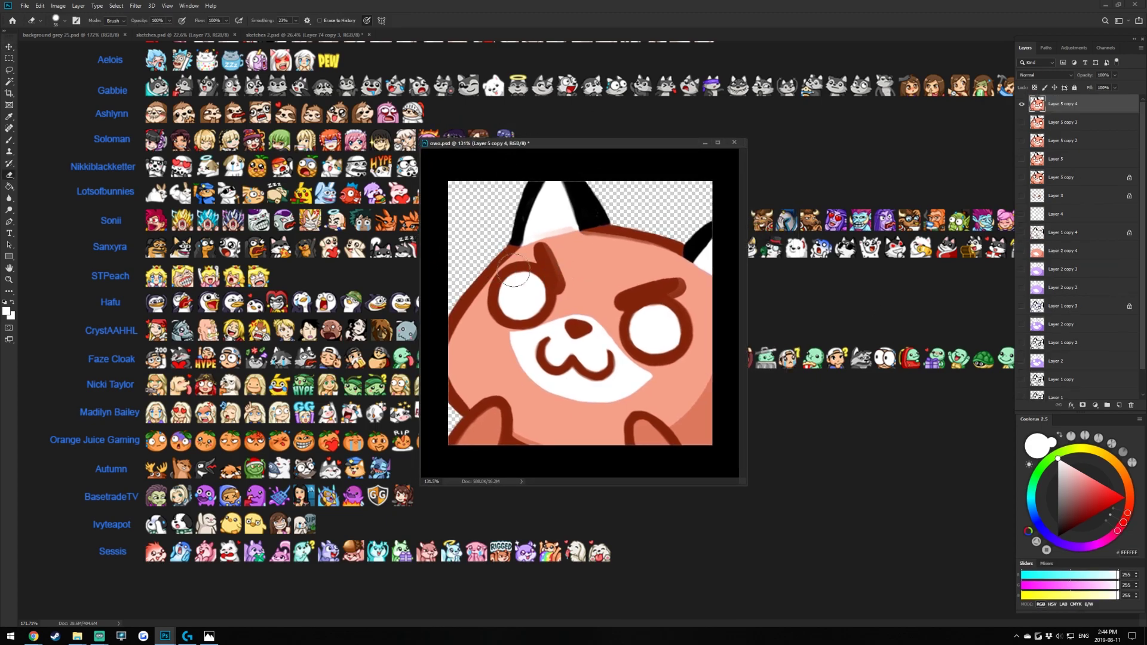
mouse_move(598, 248)
mouse_down()
mouse_move(583, 243)
mouse_move(614, 280)
mouse_move(583, 278)
mouse_move(582, 246)
mouse_move(594, 247)
mouse_up()
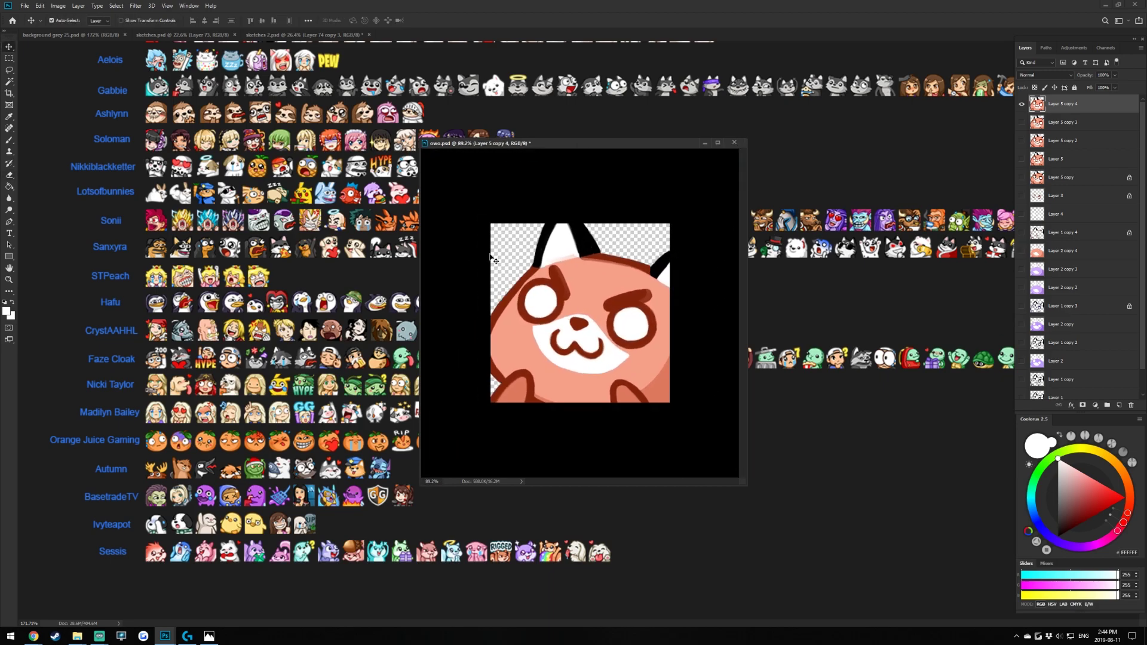
key(ctrl+space)
drag(515, 245, 522, 246)
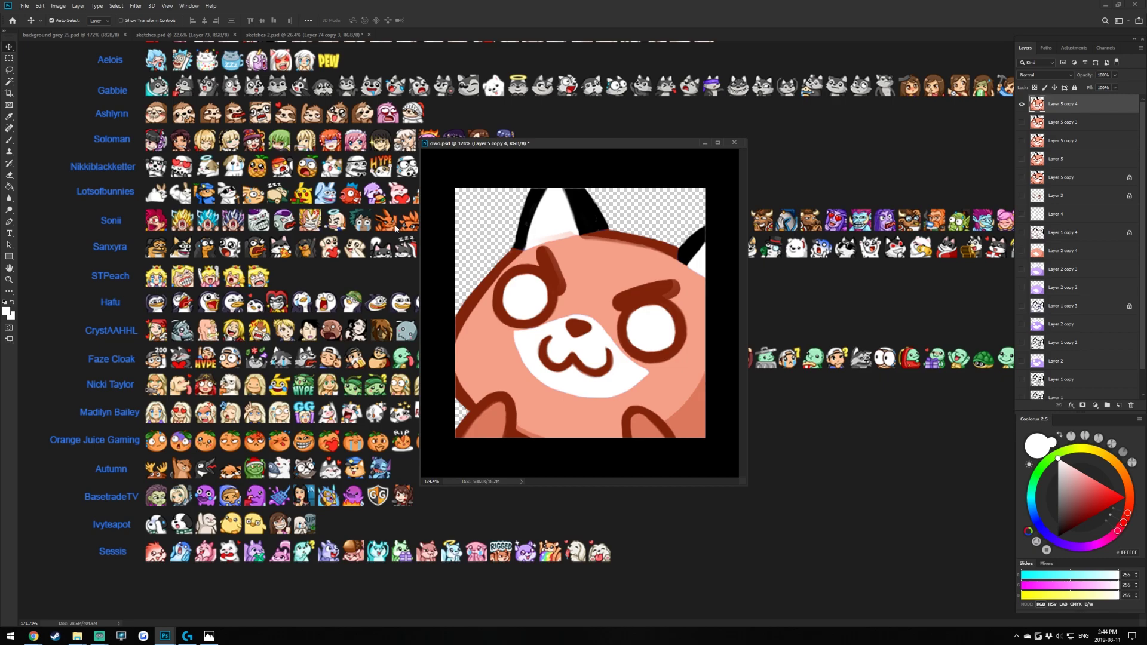
Save the full-size emote as a PNG named owo 448 in the emotes folder.
click(25, 6)
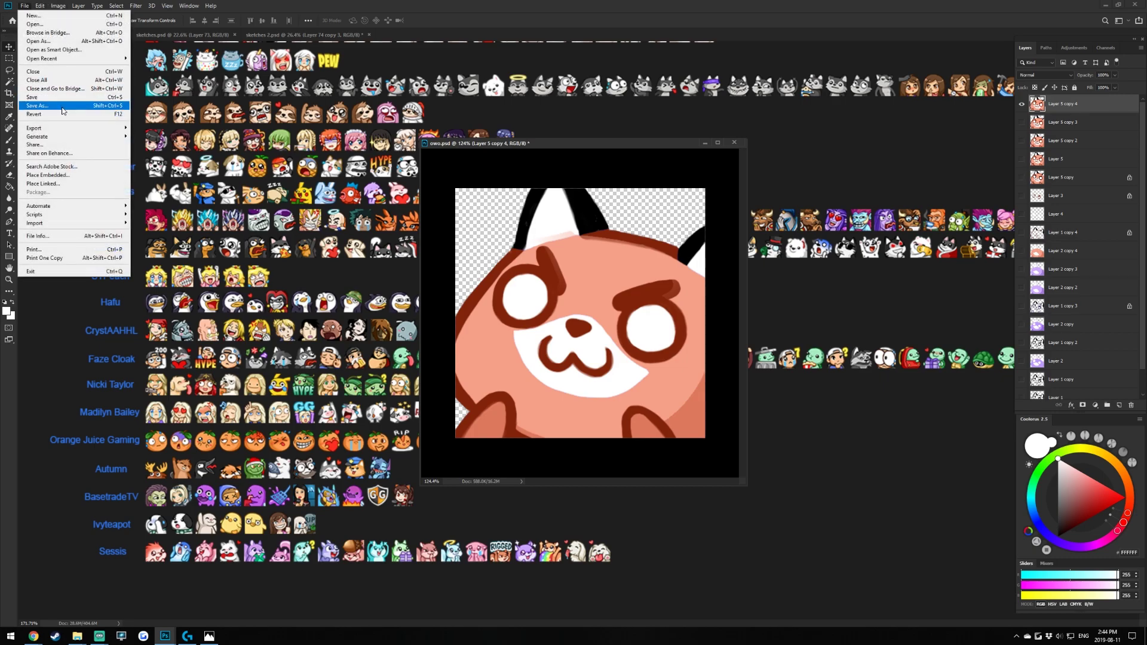
click(124, 113)
click(138, 280)
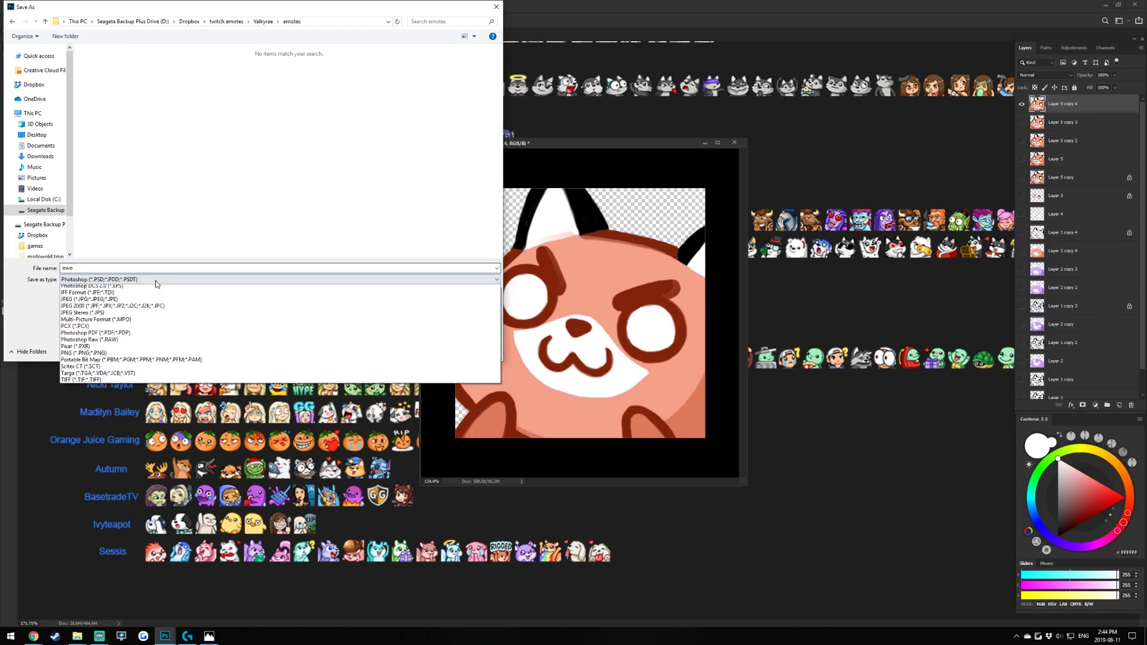
click(105, 403)
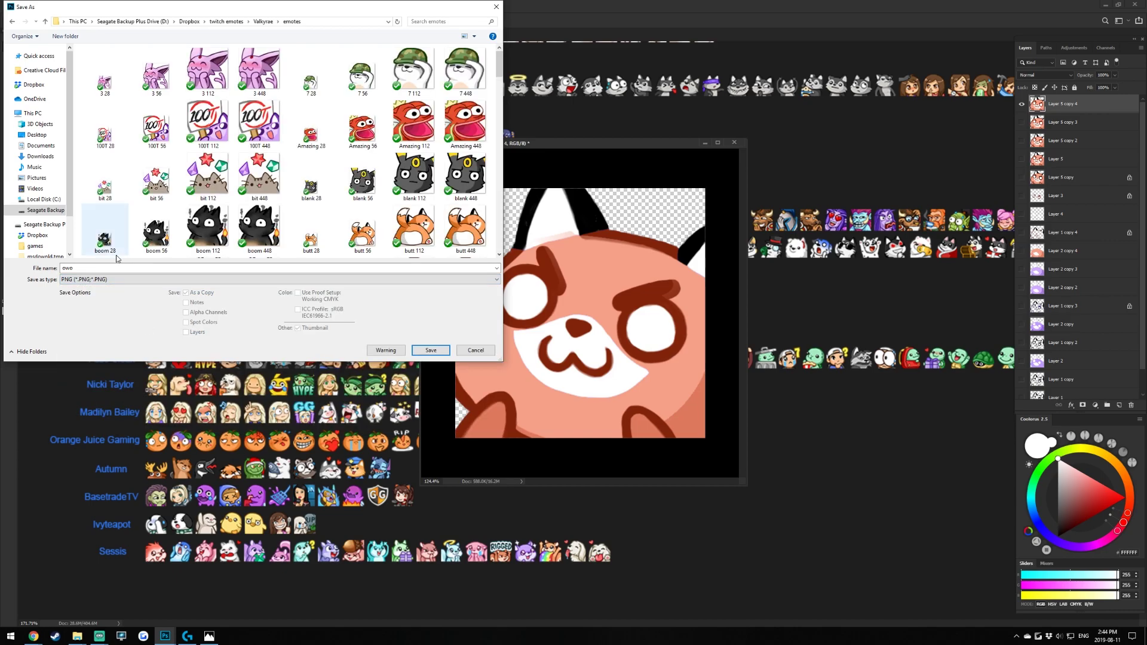
click(91, 270)
text(448)
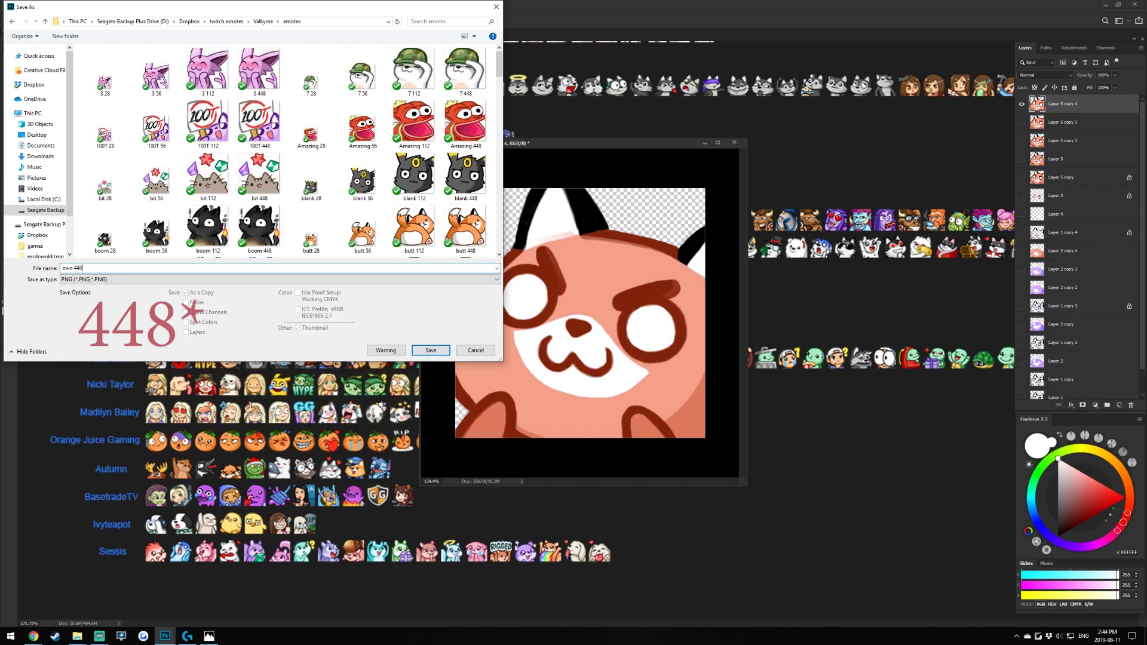
key(Return)
key(Return)
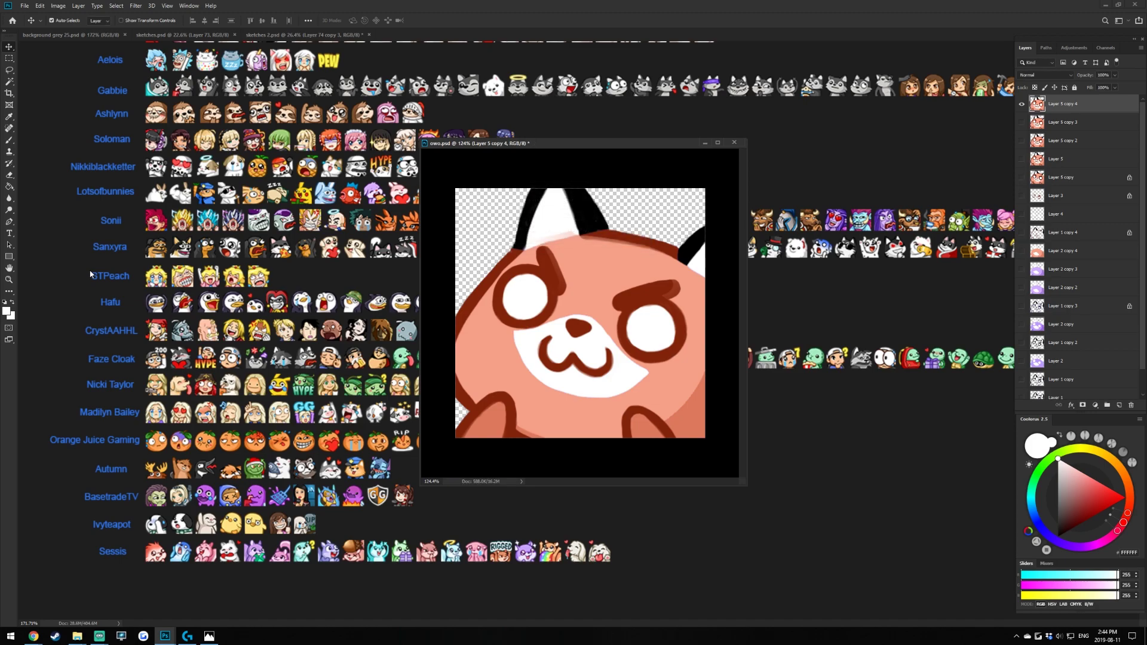
View the Image Size and Keyboard Shortcuts and Menus dialogs, dismiss both without edits, and reposition the emote window.
key(ctrl+alt+i)
key(Escape)
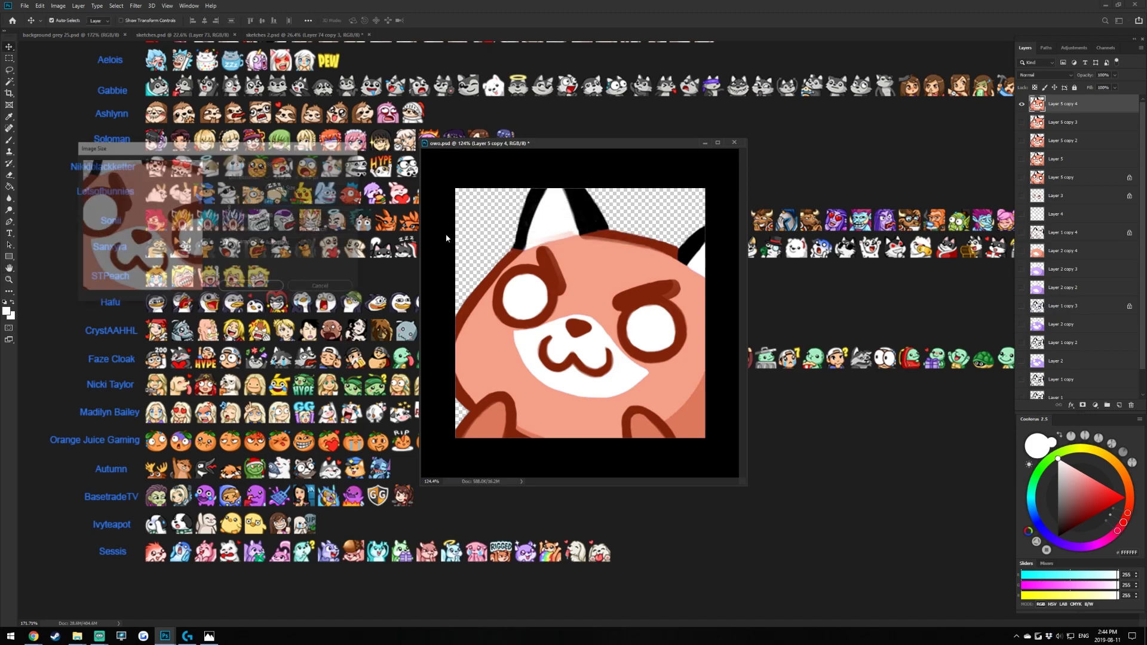
drag(519, 145, 482, 146)
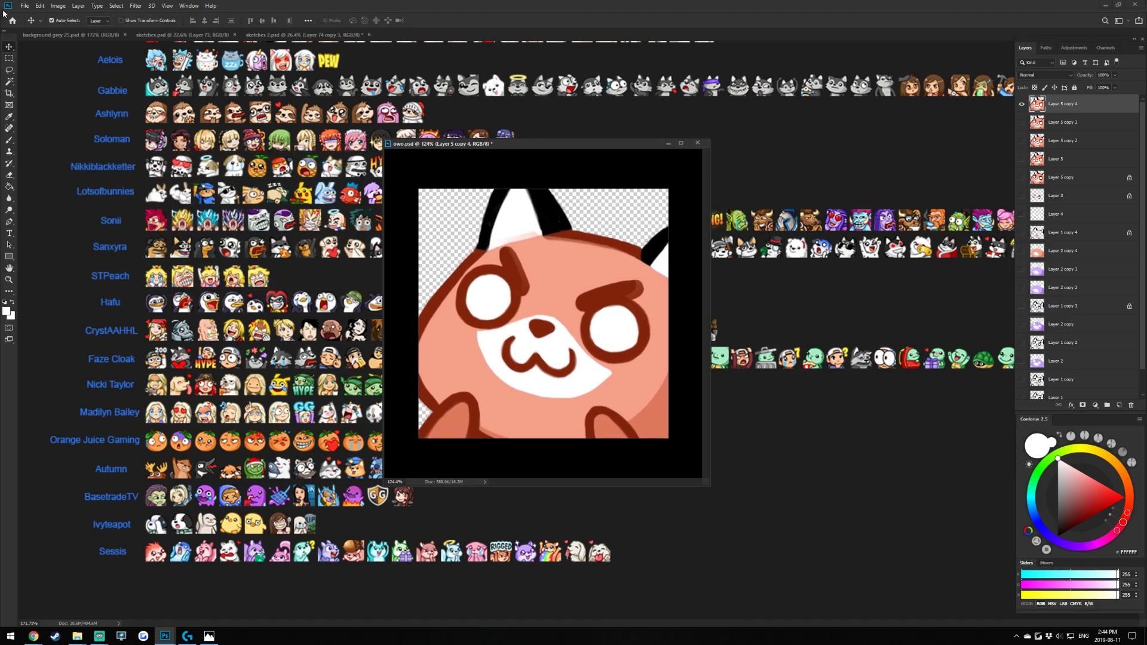
click(60, 7)
click(58, 6)
click(39, 5)
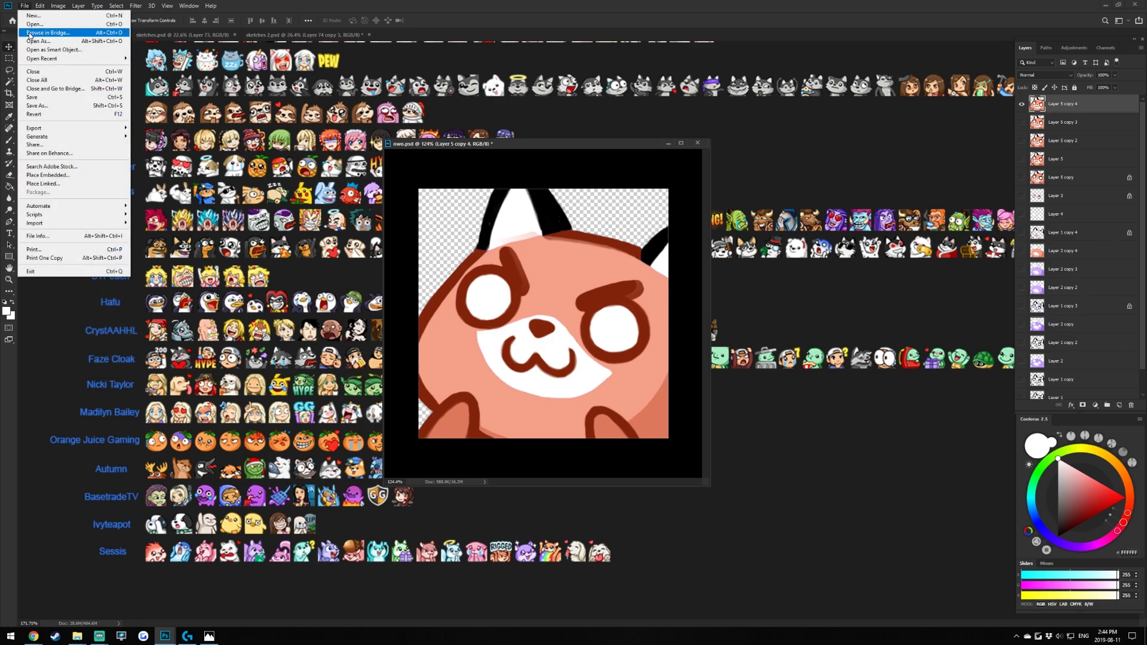
mouse_move(51, 4)
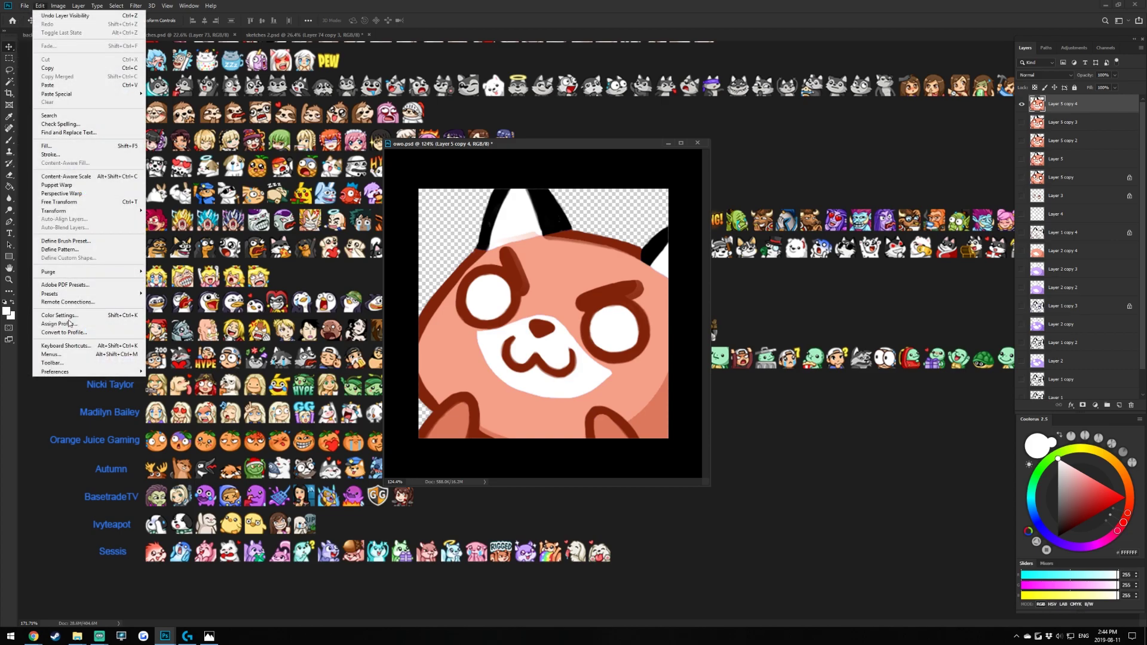
click(73, 349)
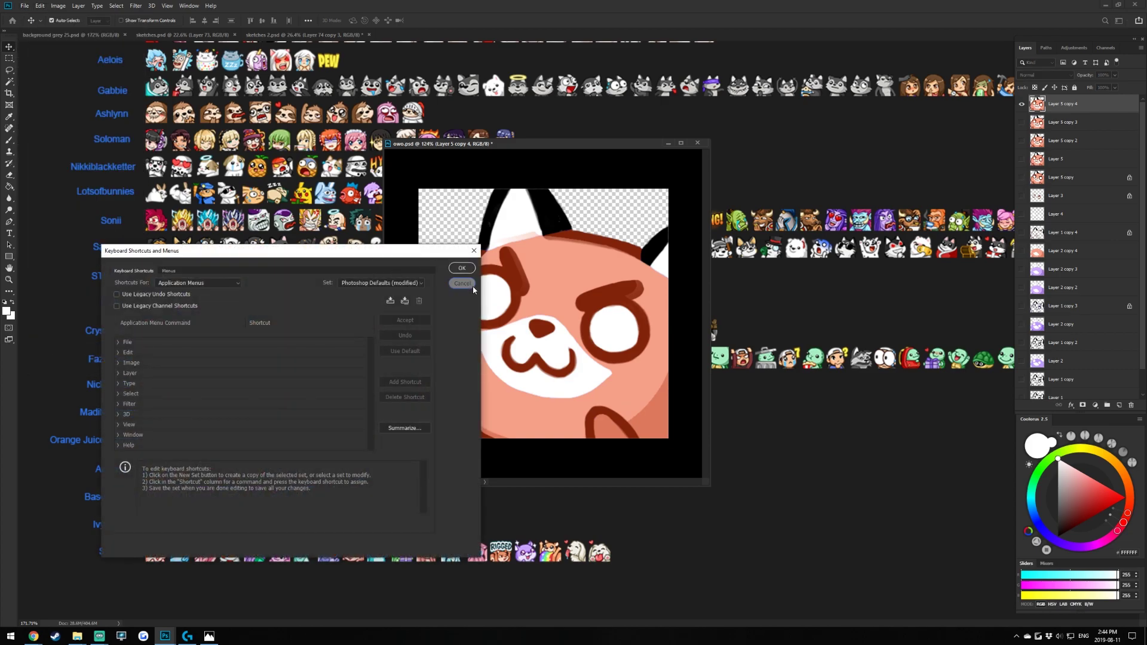
click(473, 286)
drag(537, 143, 498, 143)
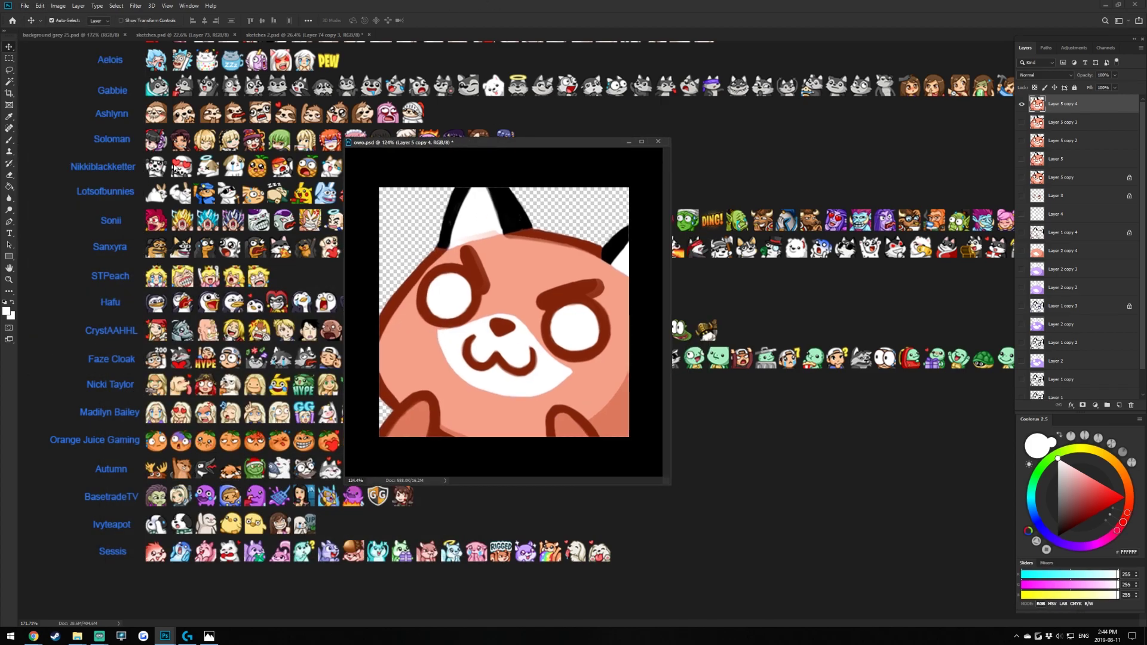
Enter 112 × 112 in Image Size for the emote, with width and height measured in pixels.
key(ctrl+alt+i)
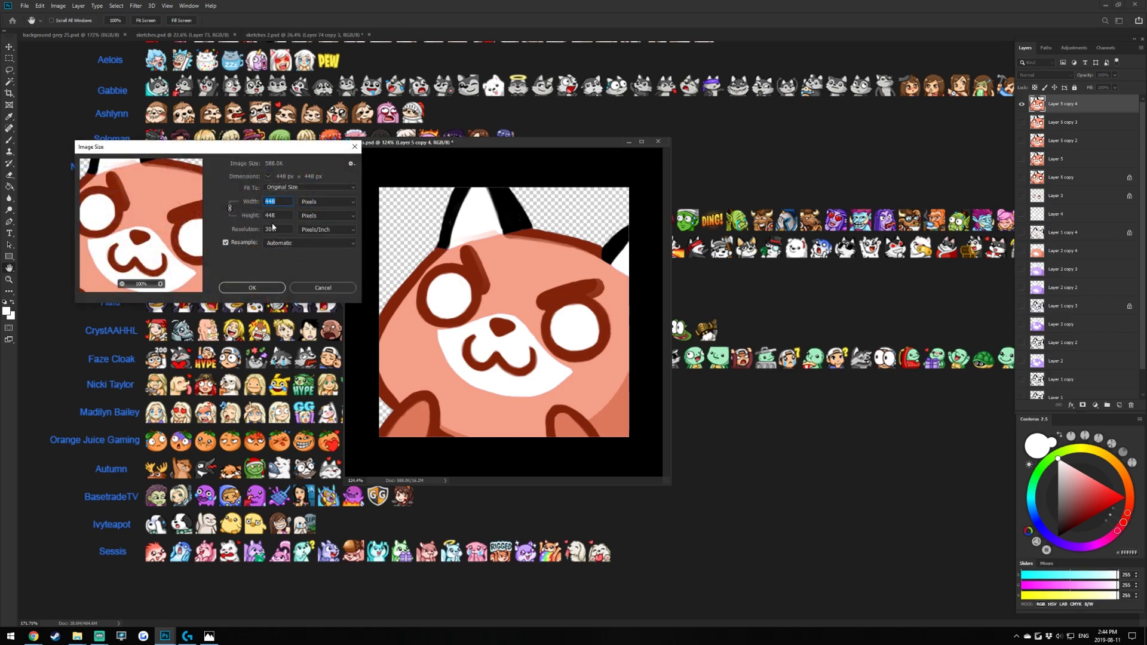
text(112)
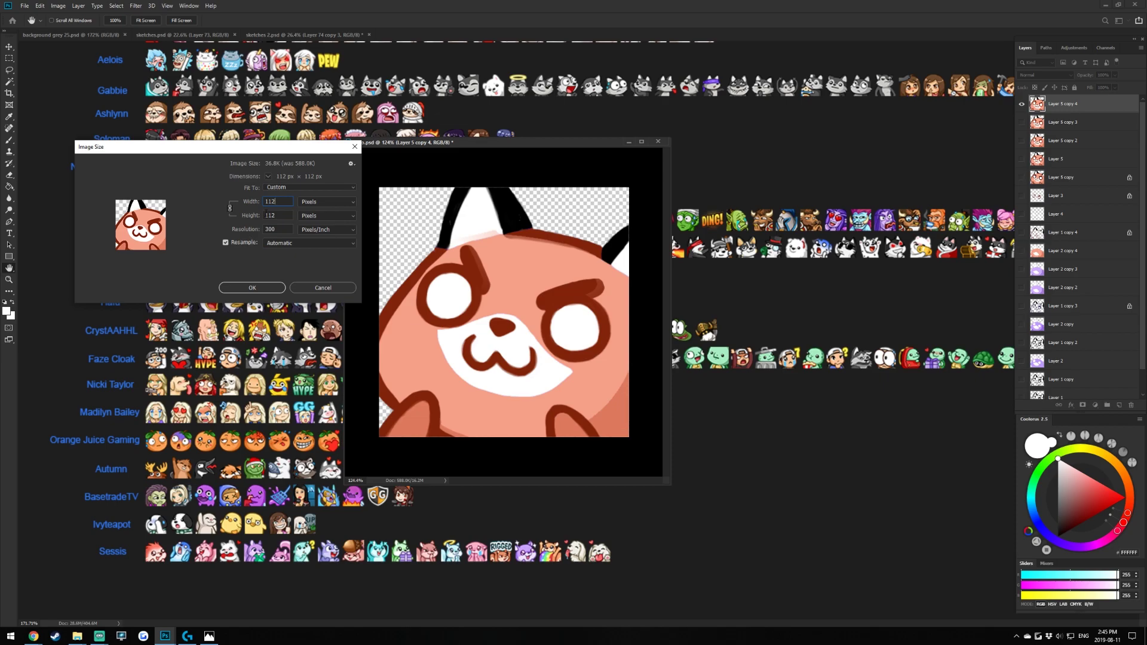
click(318, 205)
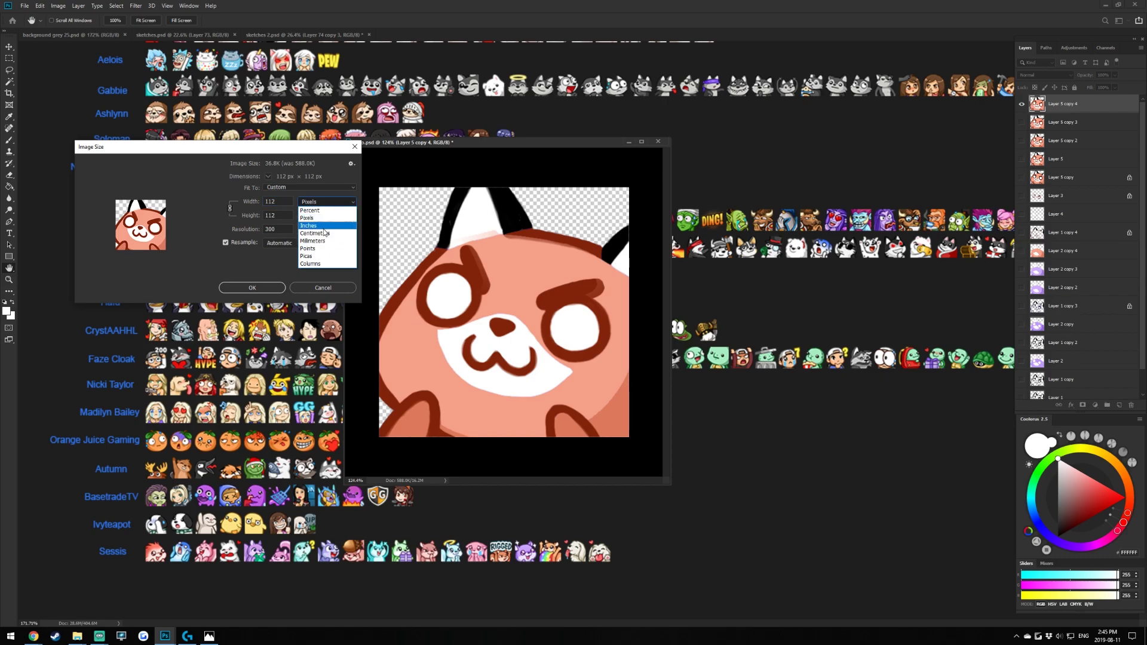
click(320, 203)
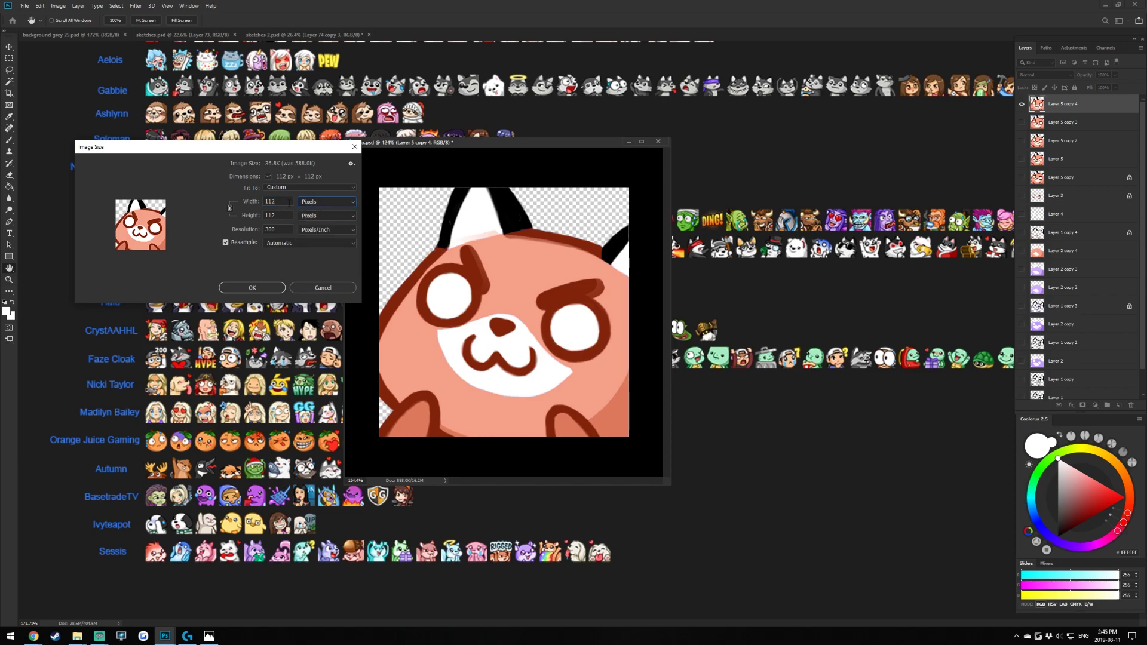
click(327, 206)
click(324, 226)
click(320, 203)
click(323, 217)
double_click(277, 216)
drag(243, 147, 267, 144)
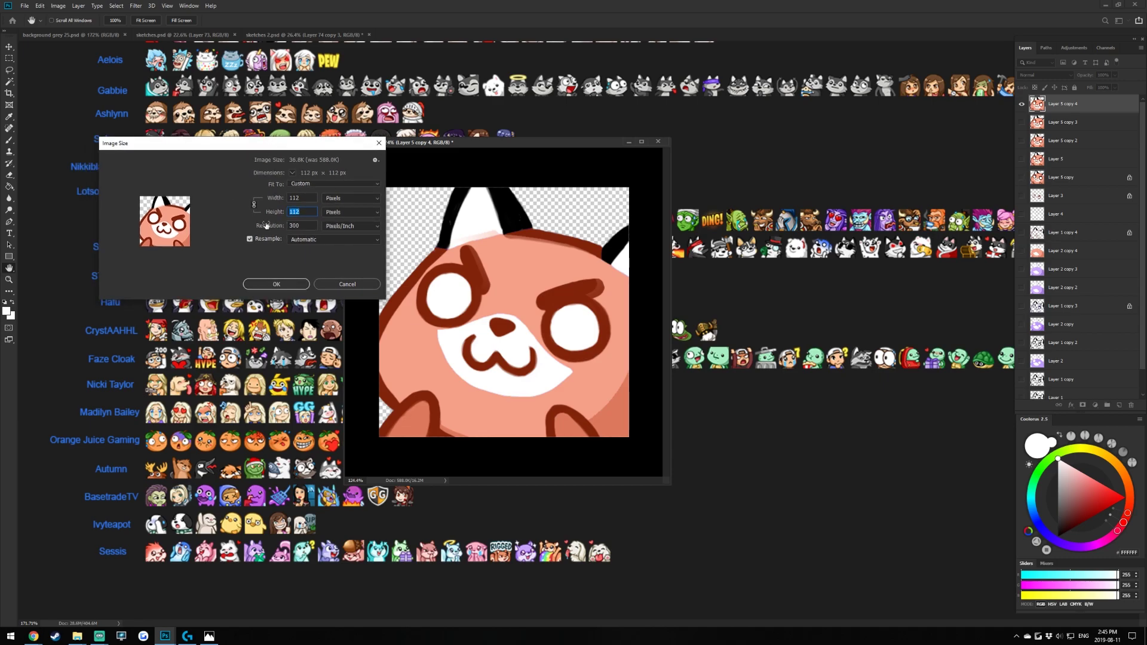
Review the resampling methods for the 112-pixel resize and choose Bicubic Sharper (reduction).
click(328, 241)
click(318, 247)
click(333, 240)
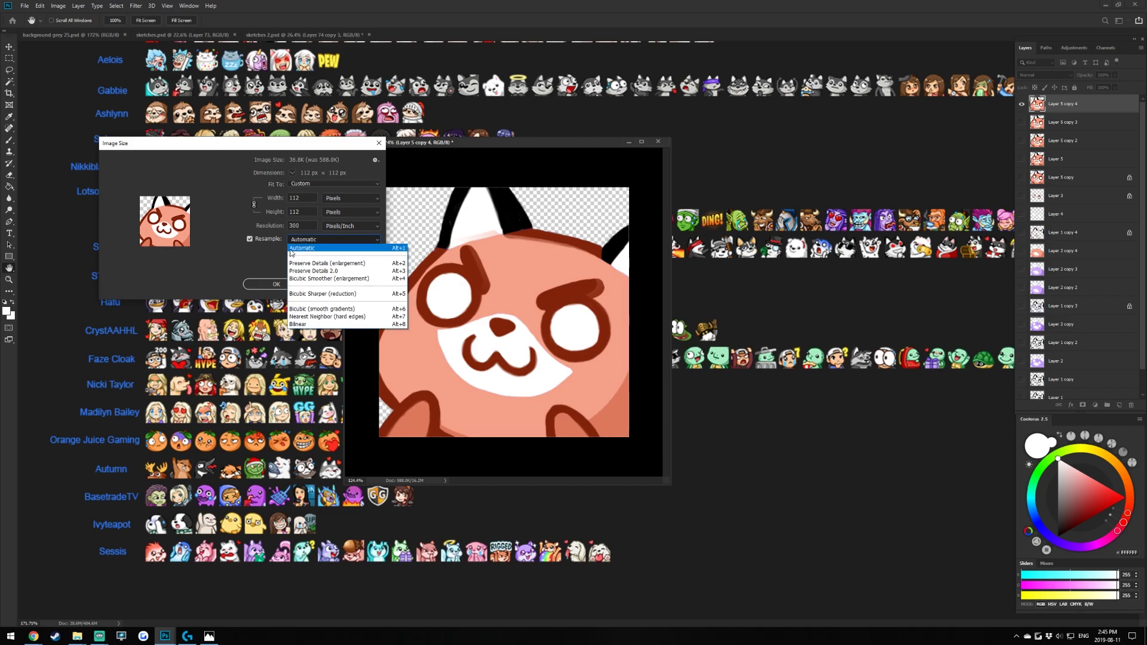
click(333, 241)
click(334, 240)
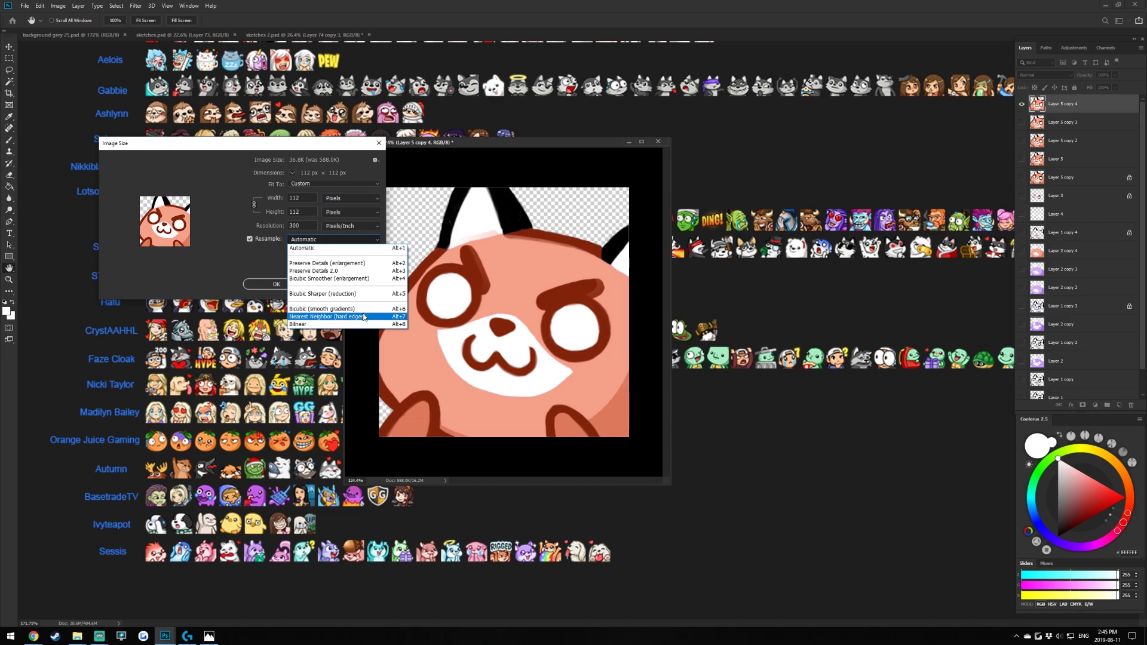
click(356, 292)
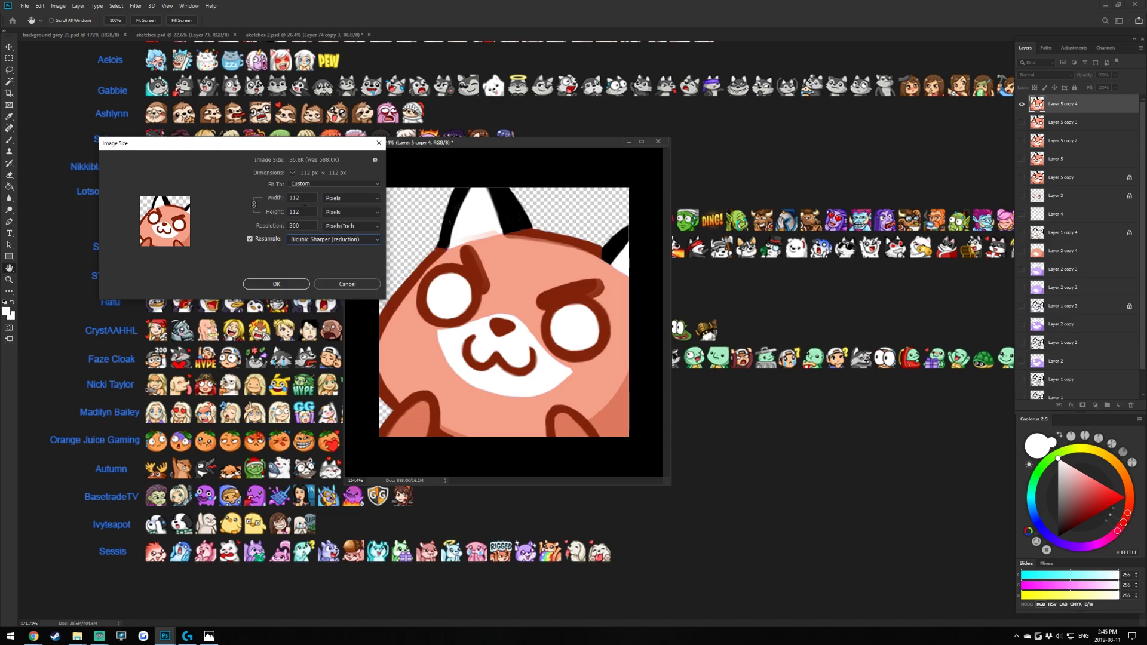
click(337, 240)
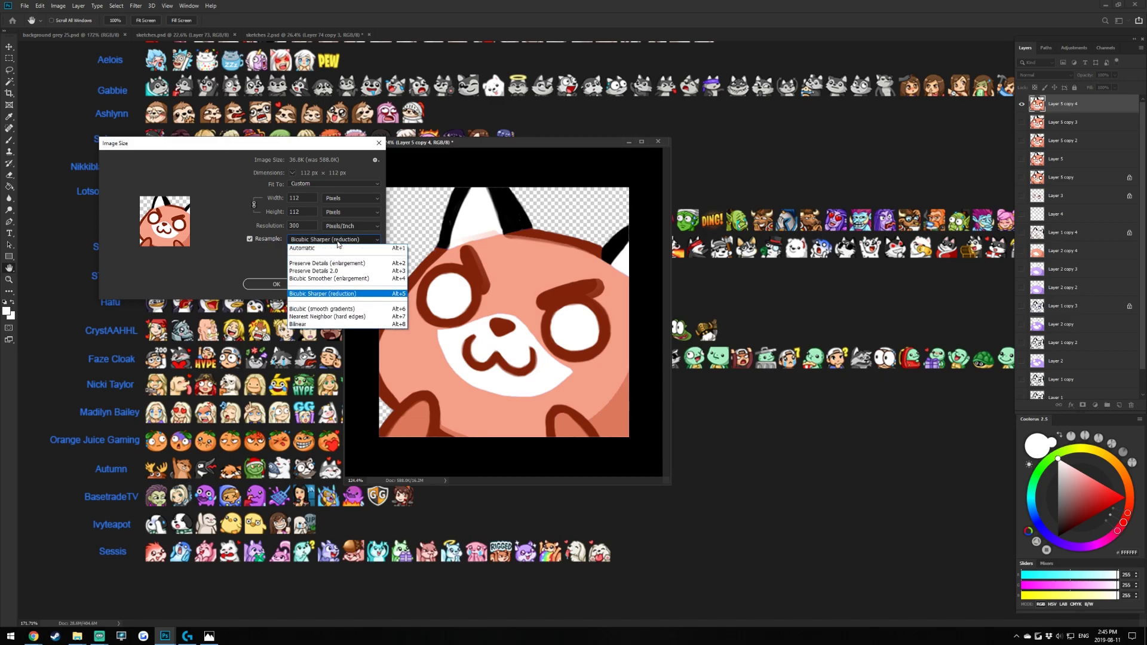
click(337, 240)
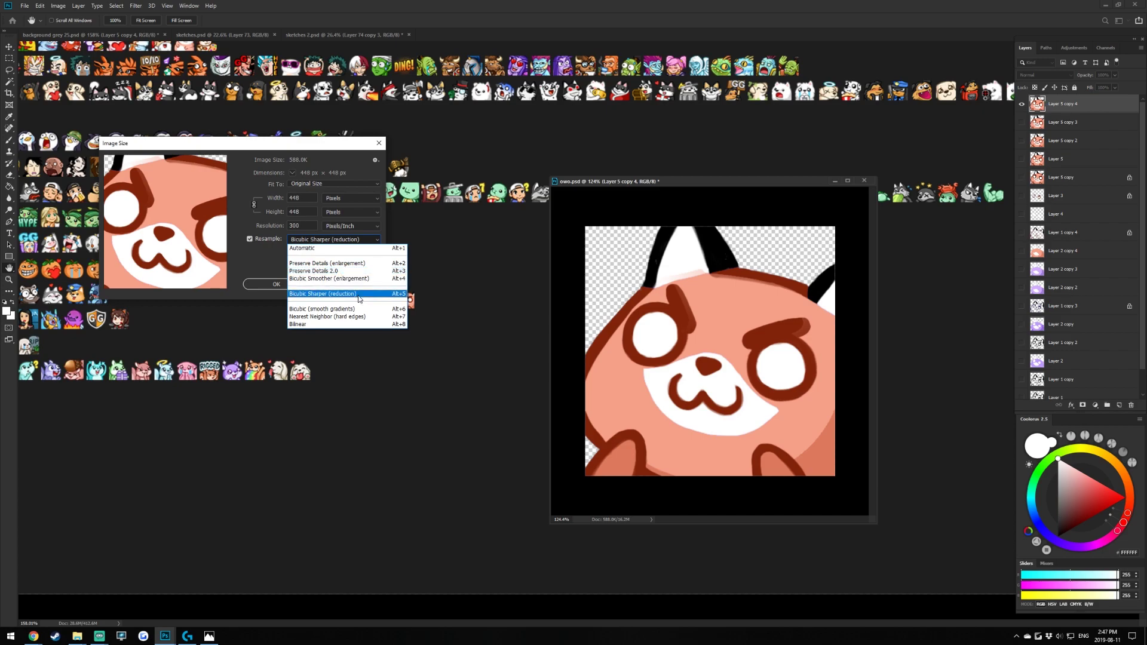
Set the resampling method to Automatic, review the other resampling methods, and close Image Size.
click(310, 247)
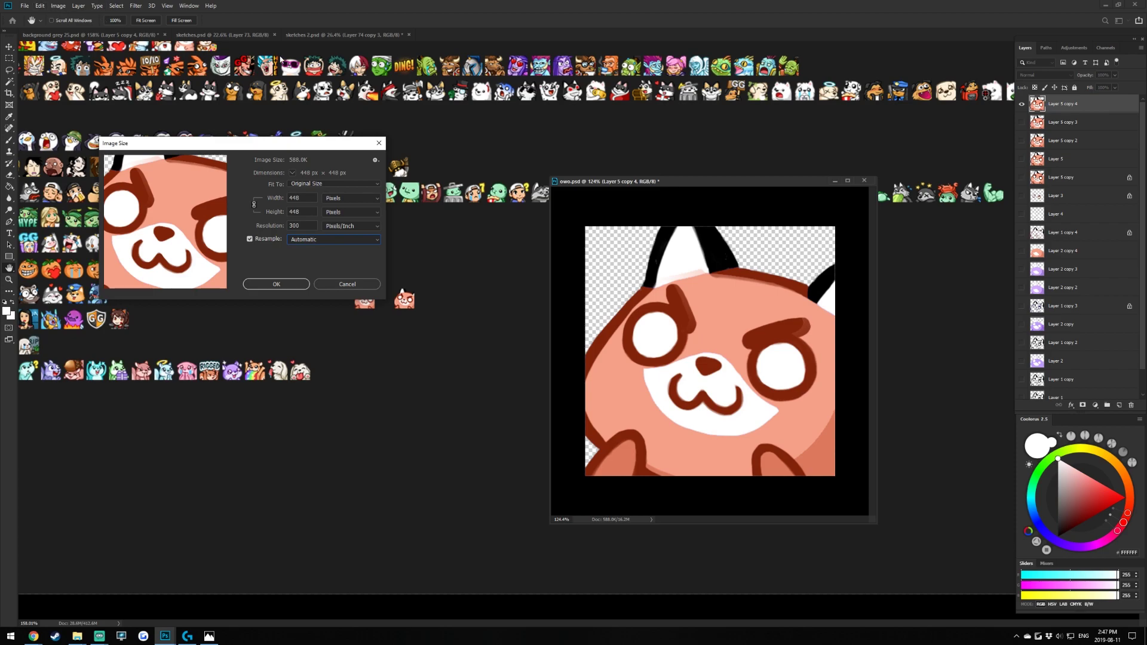
click(312, 240)
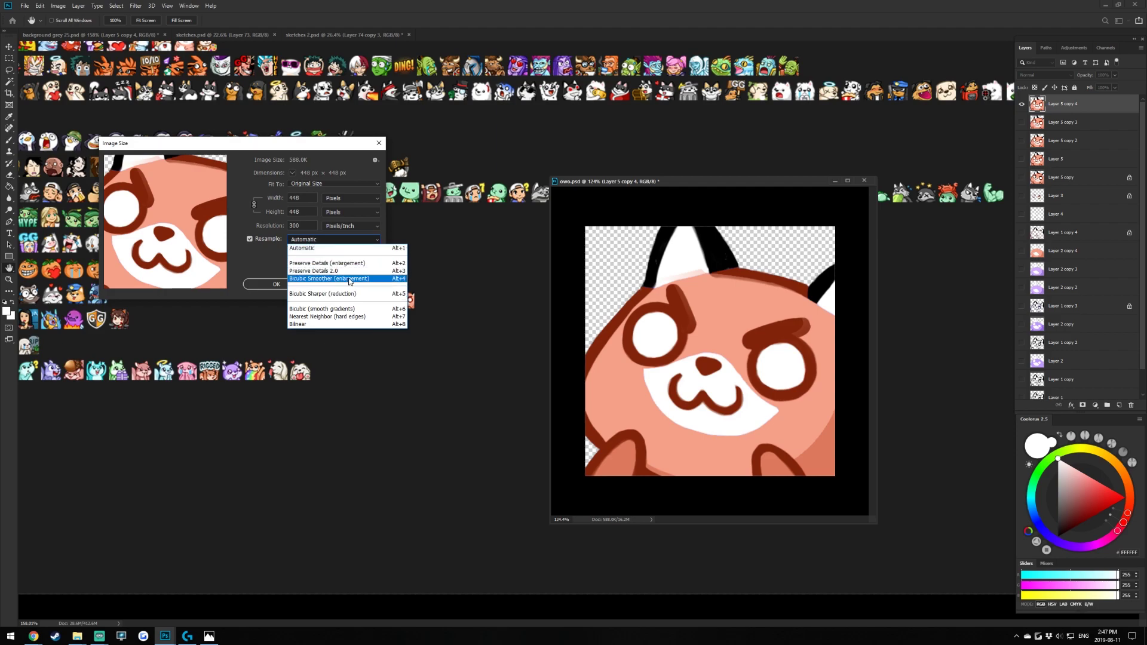
click(311, 240)
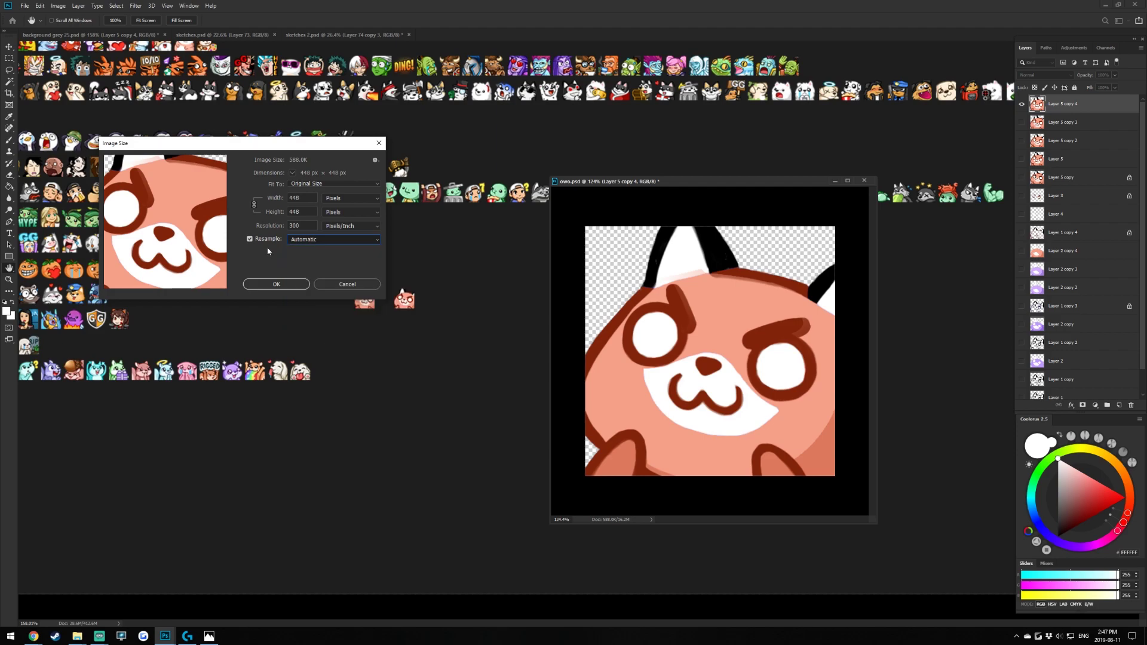
click(310, 240)
click(314, 239)
click(314, 239)
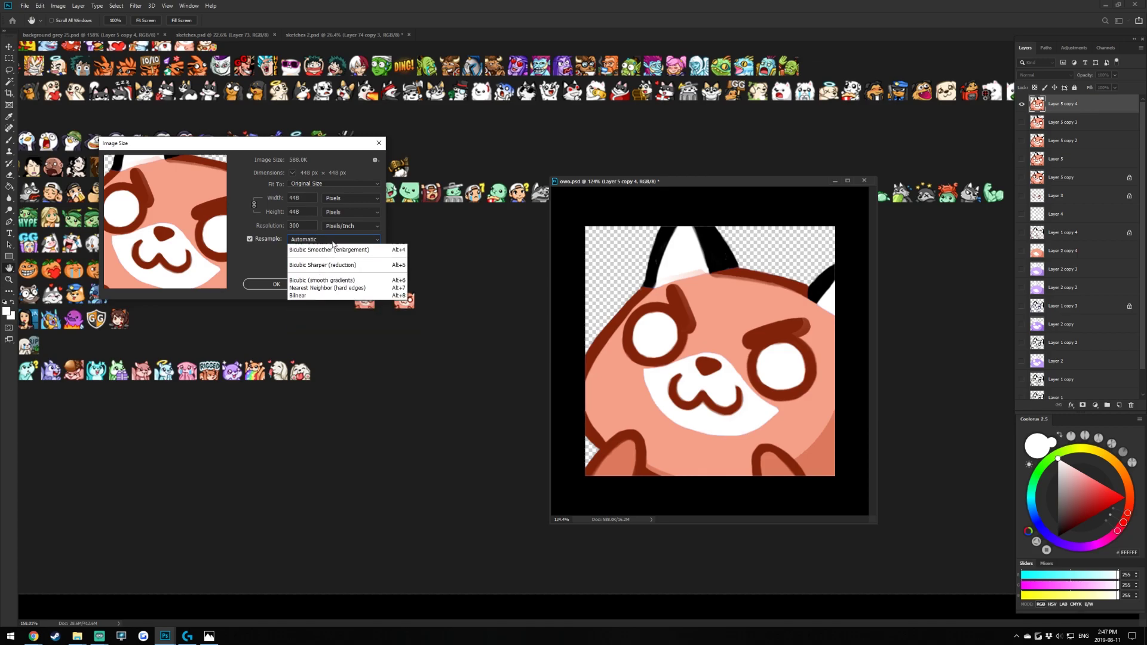
click(296, 239)
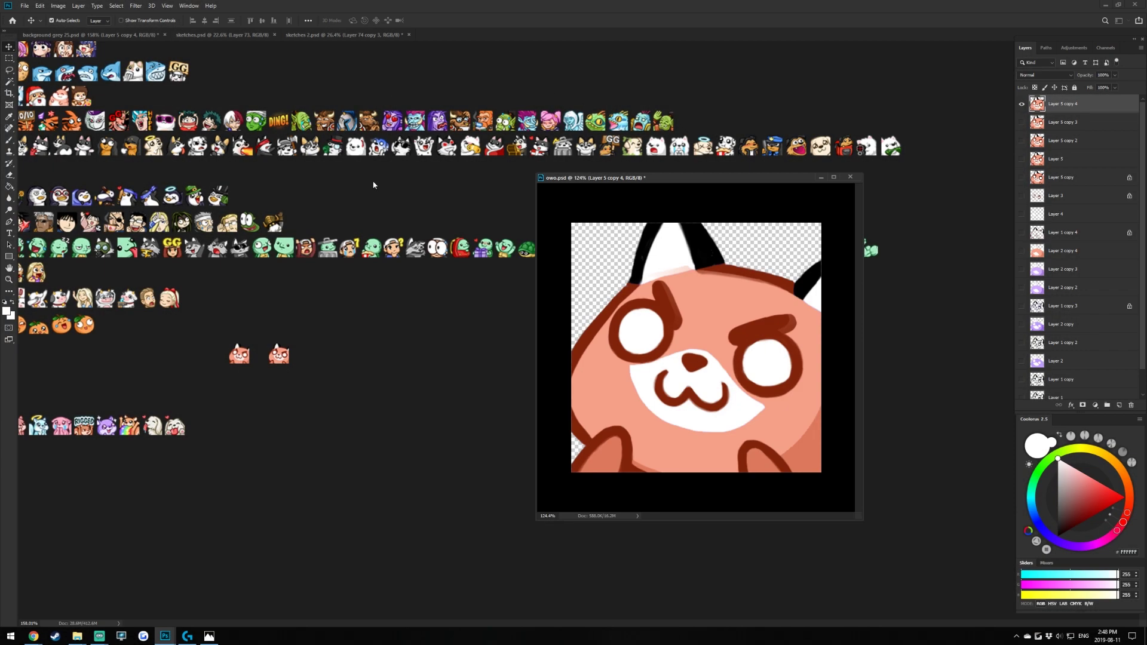
Examine the emote reference sheet in background grey 25.psd at different zoom levels and across its rows.
click(374, 185)
drag(441, 207, 412, 238)
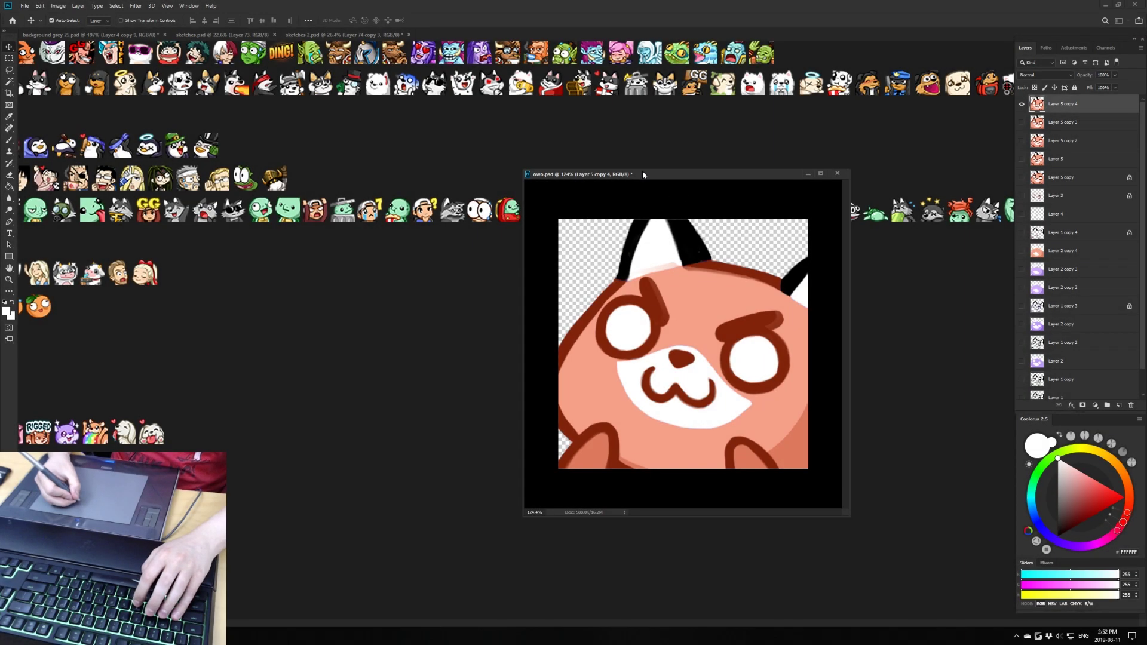
drag(452, 161, 355, 248)
drag(394, 100, 267, 289)
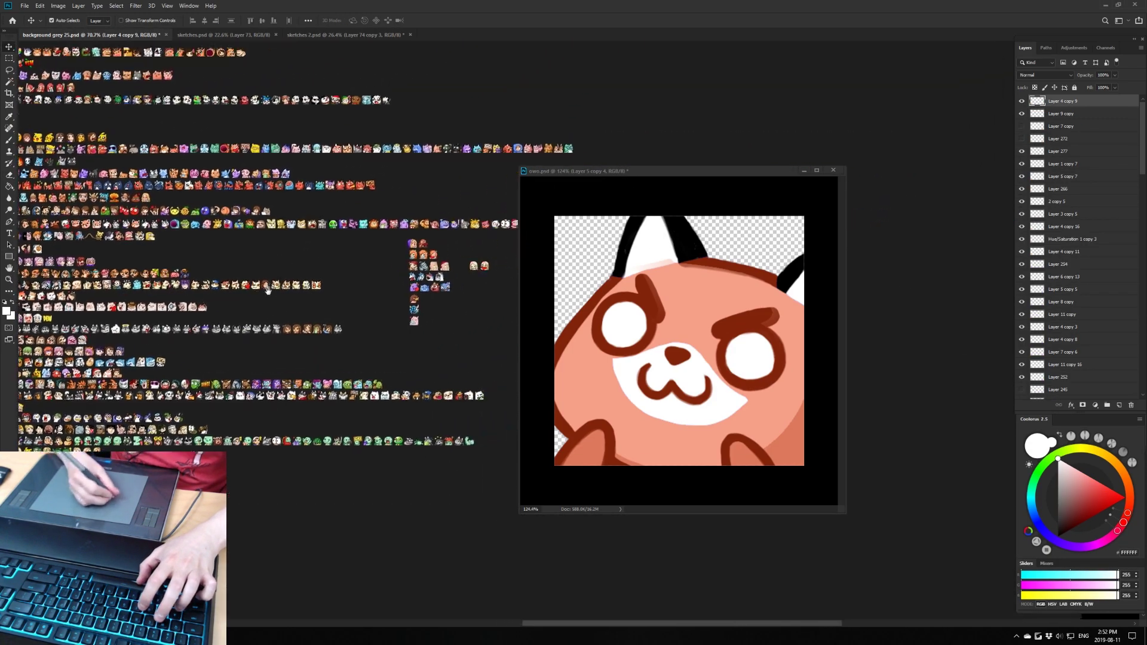
drag(256, 194, 215, 277)
drag(211, 278, 442, 428)
scroll(366, 399, up, 3)
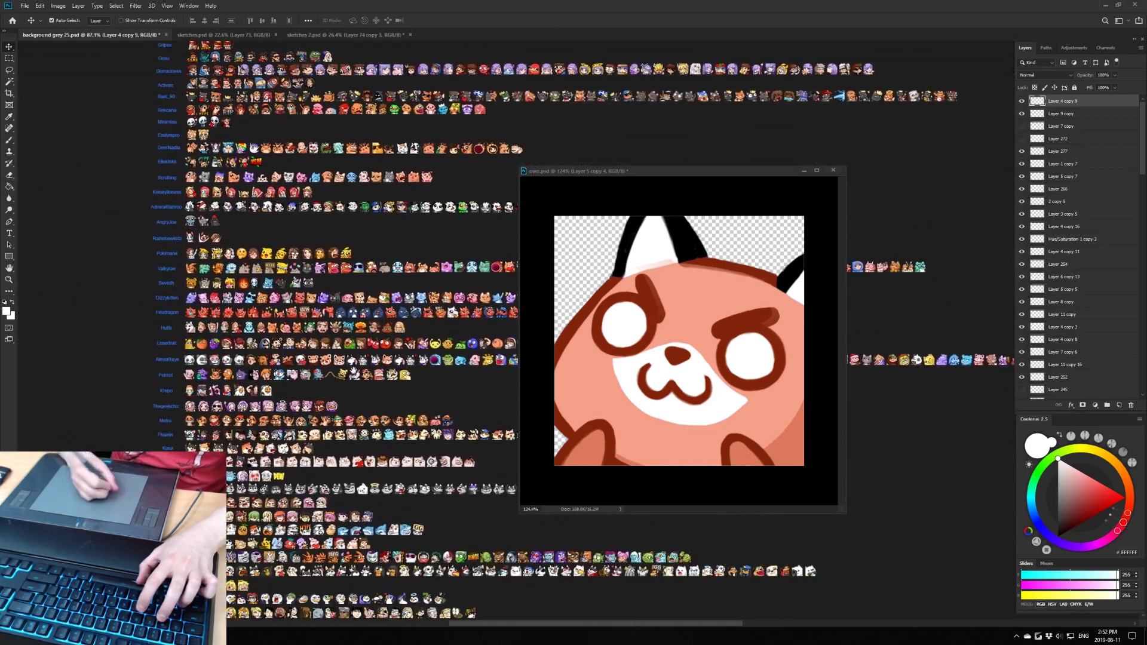
drag(366, 400, 241, 331)
drag(511, 380, 320, 388)
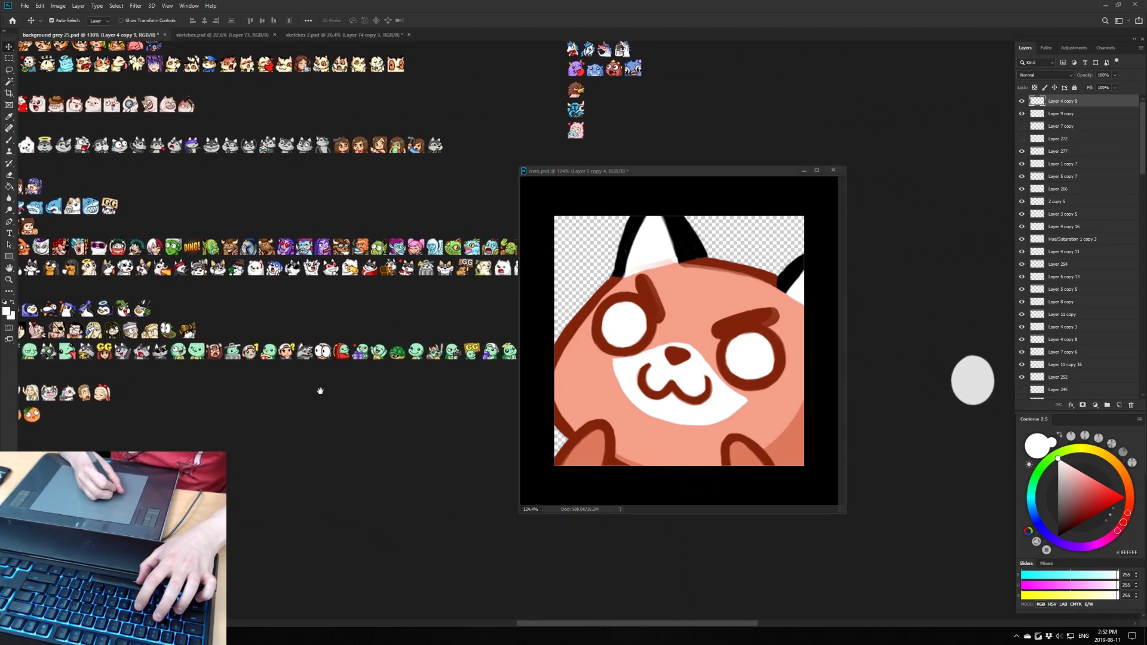
Reorder the open documents so that background grey 25.psd comes after sketches 2.psd.
click(707, 168)
click(122, 37)
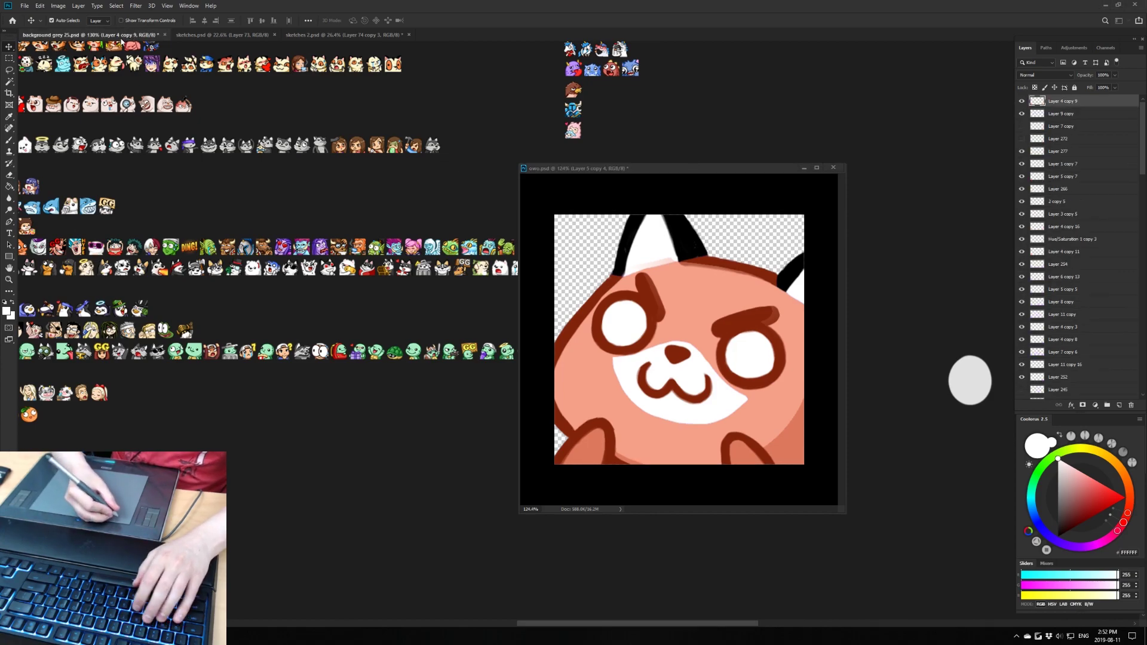
mouse_move(120, 37)
mouse_down()
mouse_move(122, 102)
mouse_move(112, 37)
mouse_up()
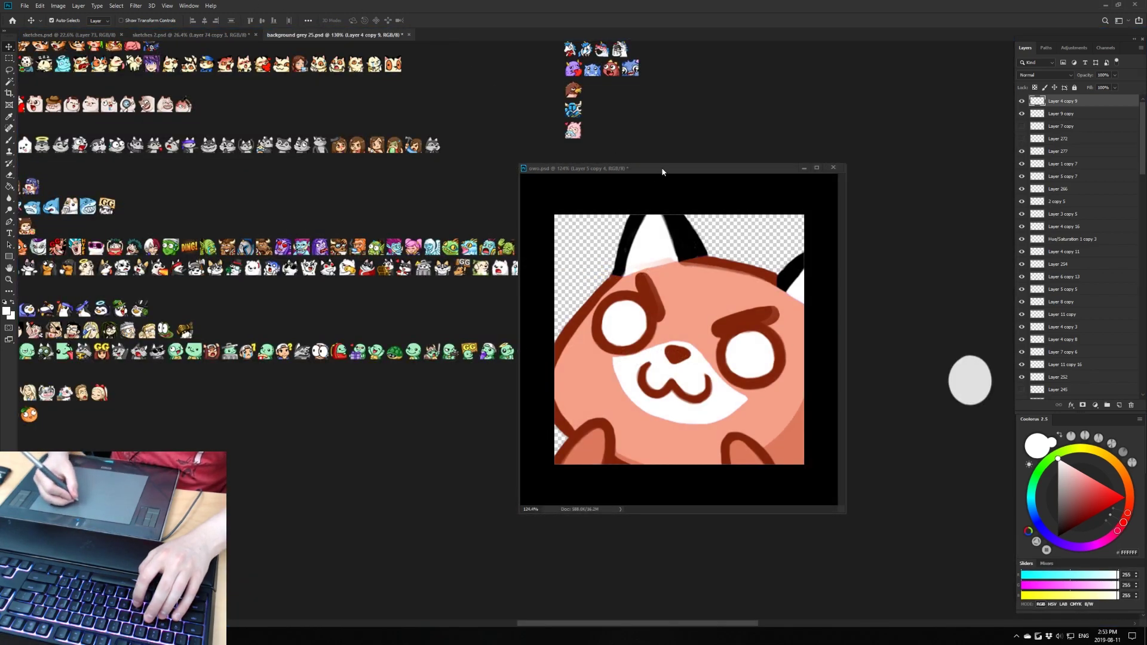
Dock owo.psd with the other open documents, and float it again as a window over the reference sheet.
drag(661, 171, 330, 119)
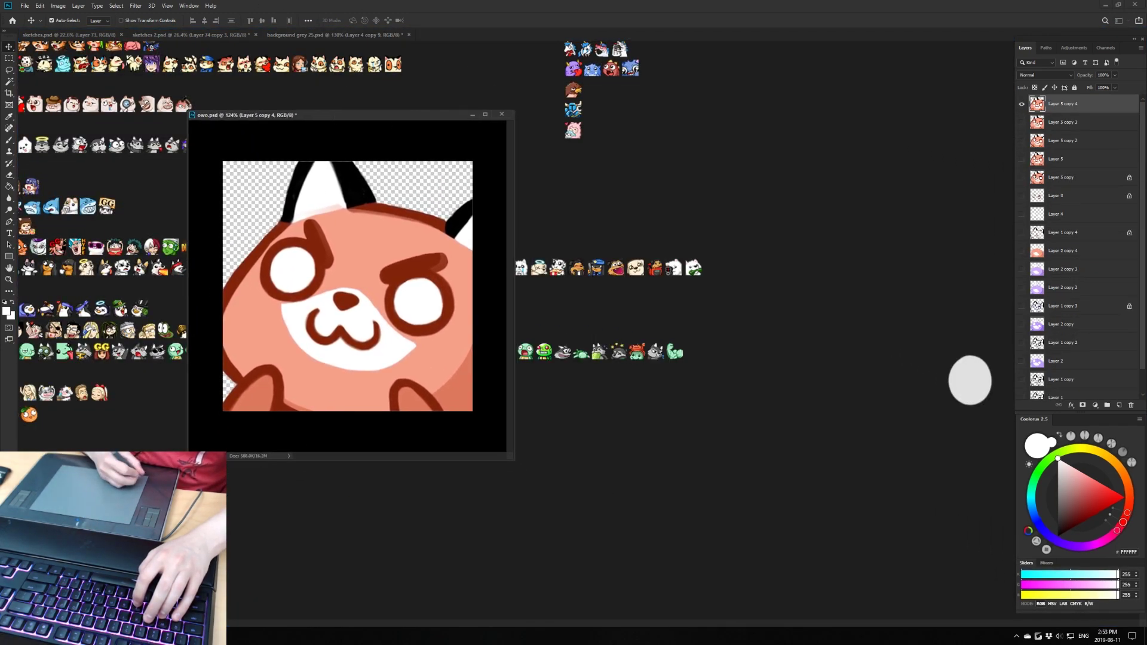
drag(385, 115, 657, 41)
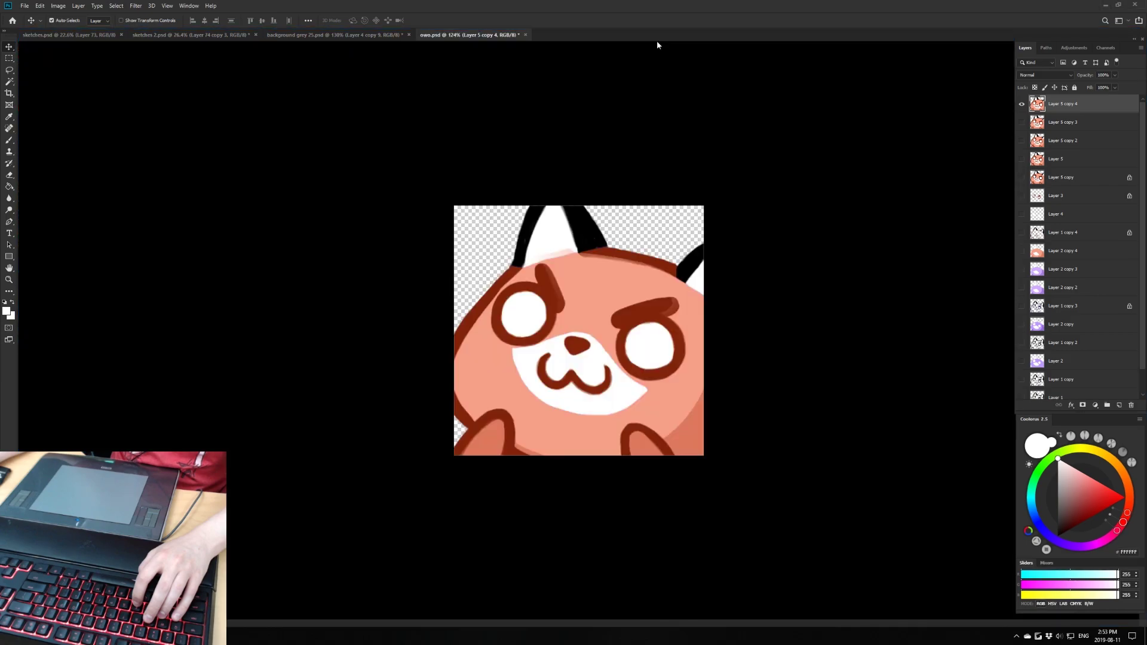
mouse_move(454, 36)
mouse_down()
mouse_move(610, 120)
mouse_move(403, 117)
mouse_up()
scroll(616, 200, down, 3)
key(e)
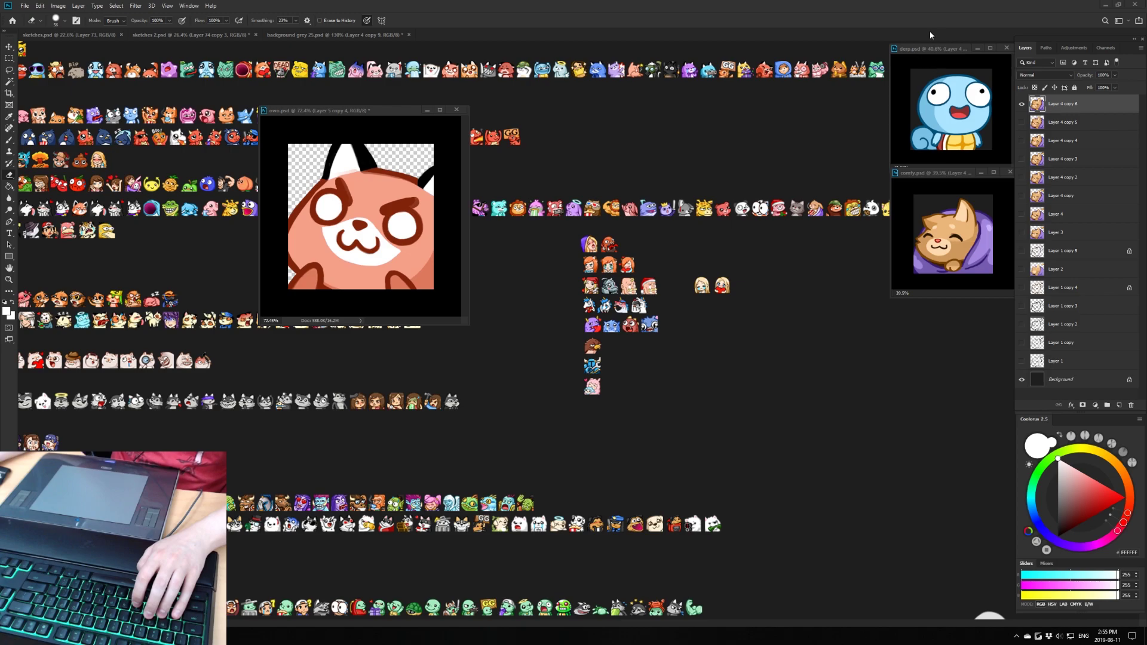
Reposition the floating blue turtle and orange cat emote windows, and check the turtle emote's image size.
drag(939, 52, 939, 47)
drag(935, 176, 935, 174)
drag(955, 47, 960, 48)
key(ctrl+alt+i)
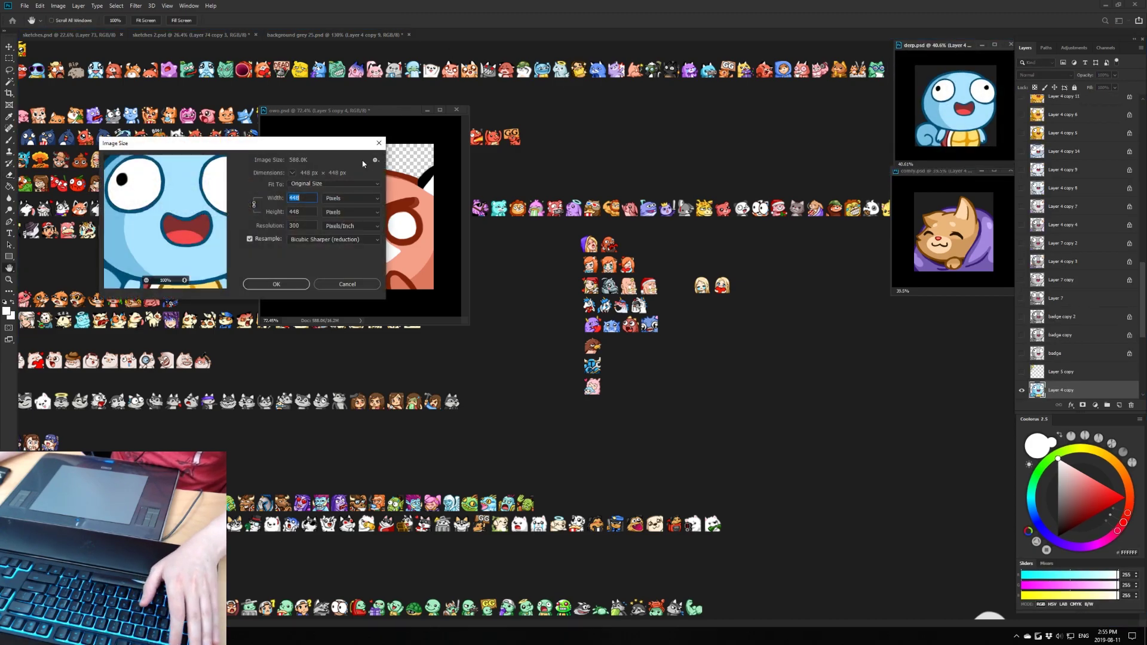
click(347, 284)
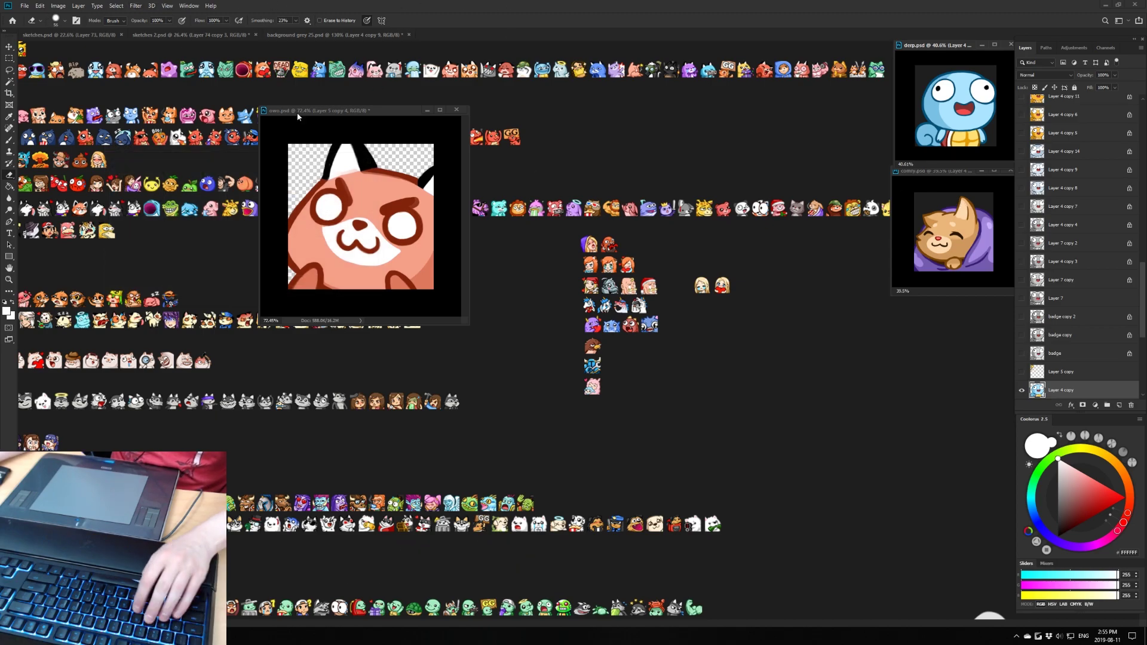
Look through the open sketch sheets and check the image size of background grey 25.psd.
click(81, 37)
click(170, 36)
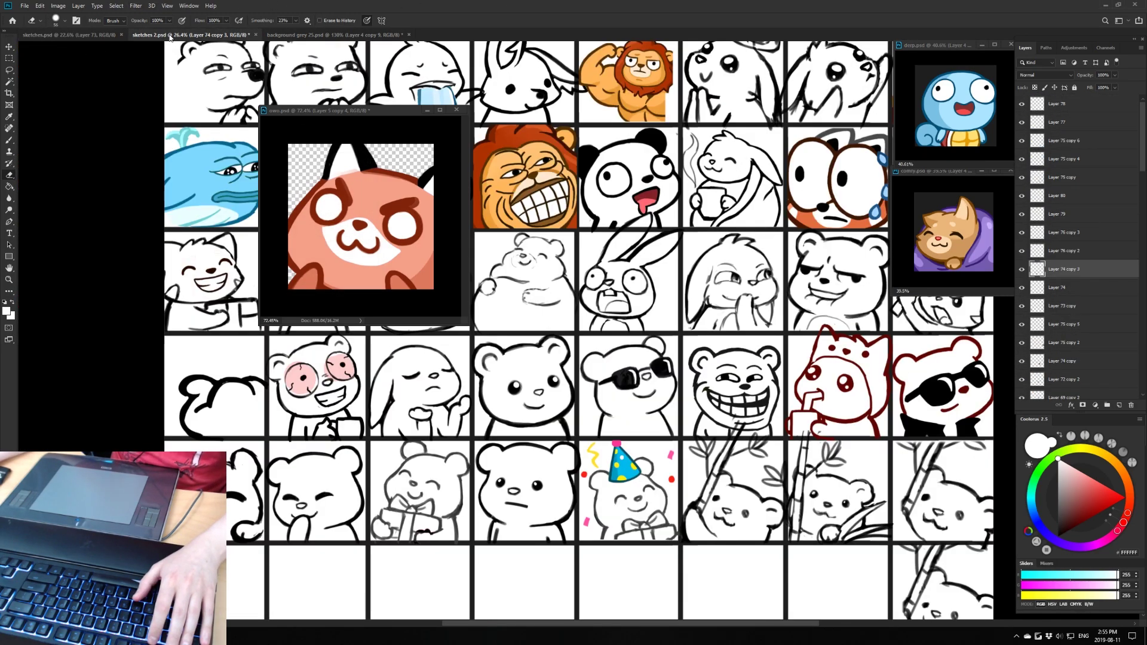
click(286, 37)
alt+click(558, 427)
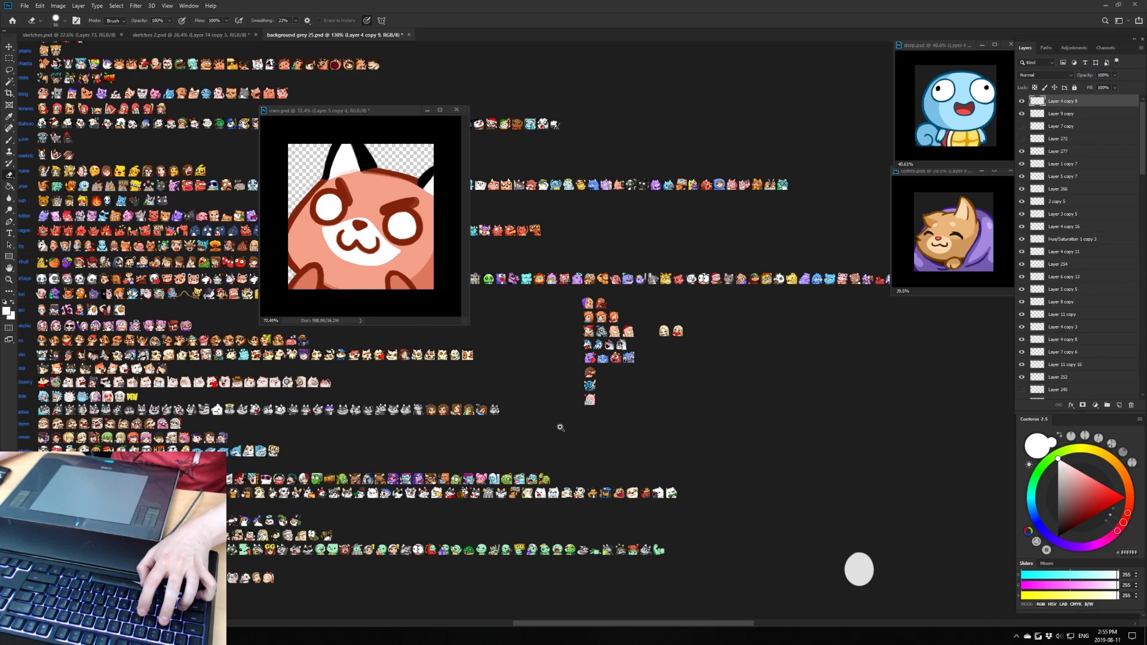
key(v)
mouse_move(452, 490)
mouse_down()
mouse_move(505, 433)
mouse_move(444, 491)
mouse_up()
key(ctrl+alt+i)
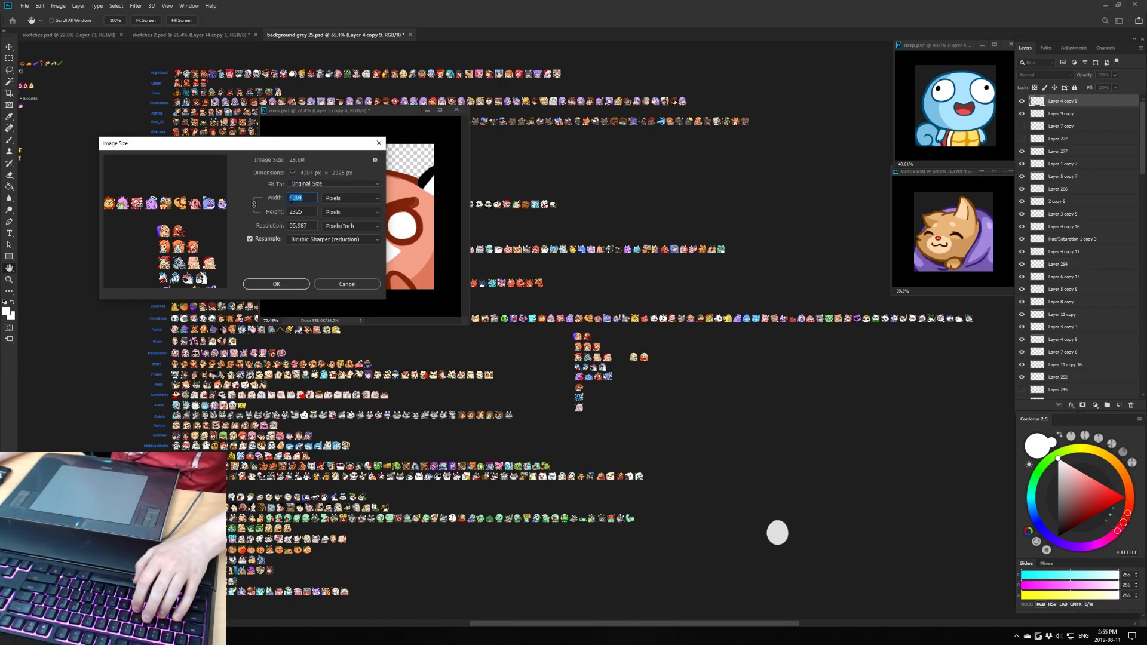
click(348, 283)
Place and enlarge the floating owo.psd window beside the empty area below the reference sheet's emote rows.
click(133, 243)
scroll(163, 248, up, 3)
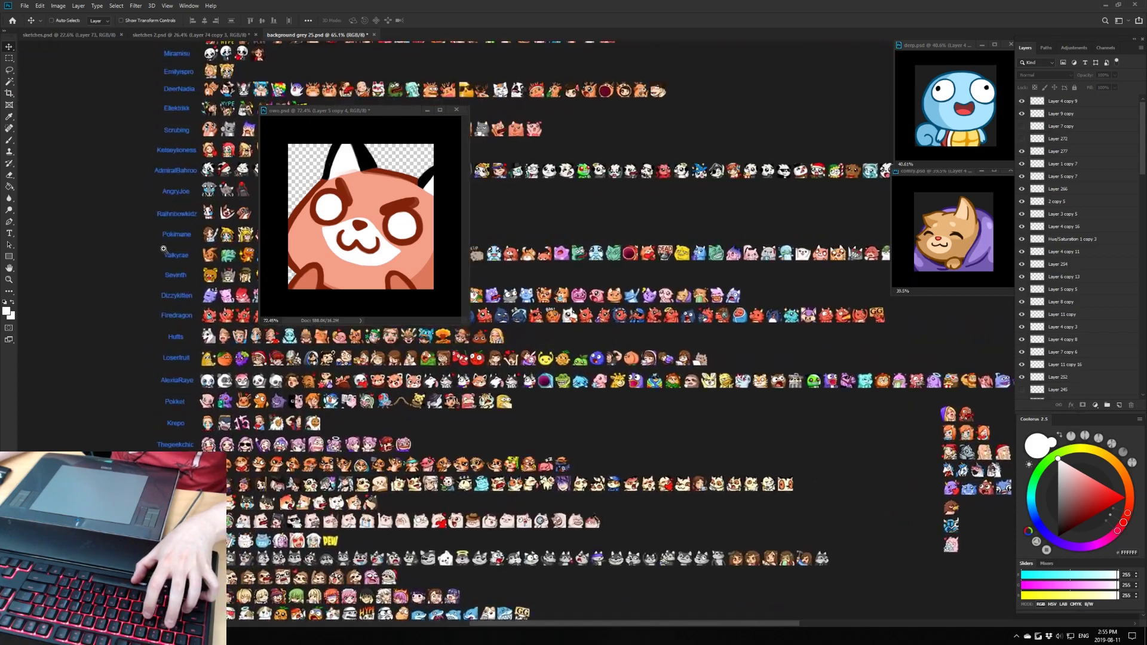
scroll(163, 248, up, 4)
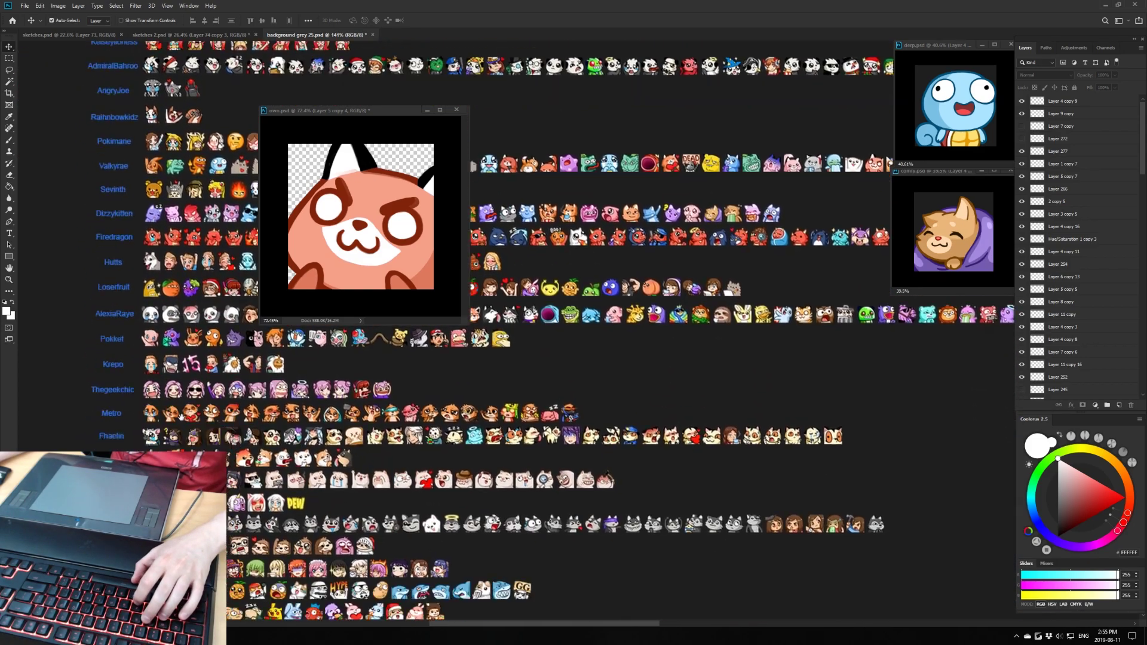
drag(181, 416, 159, 108)
drag(494, 564, 231, 415)
drag(723, 412, 671, 459)
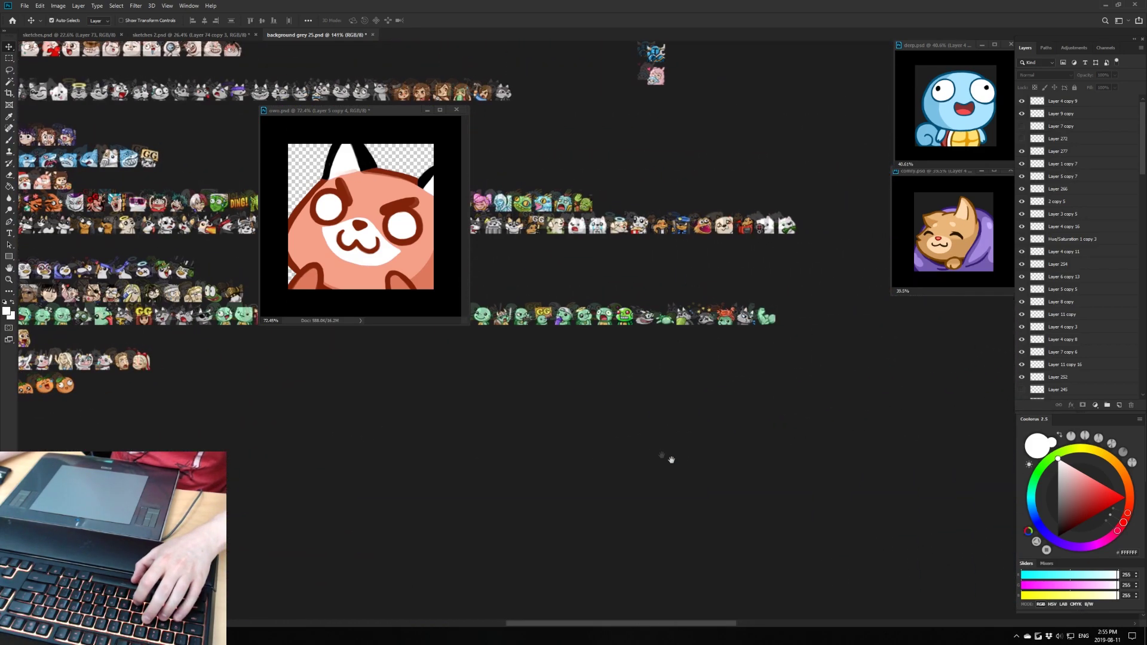
drag(384, 111, 771, 220)
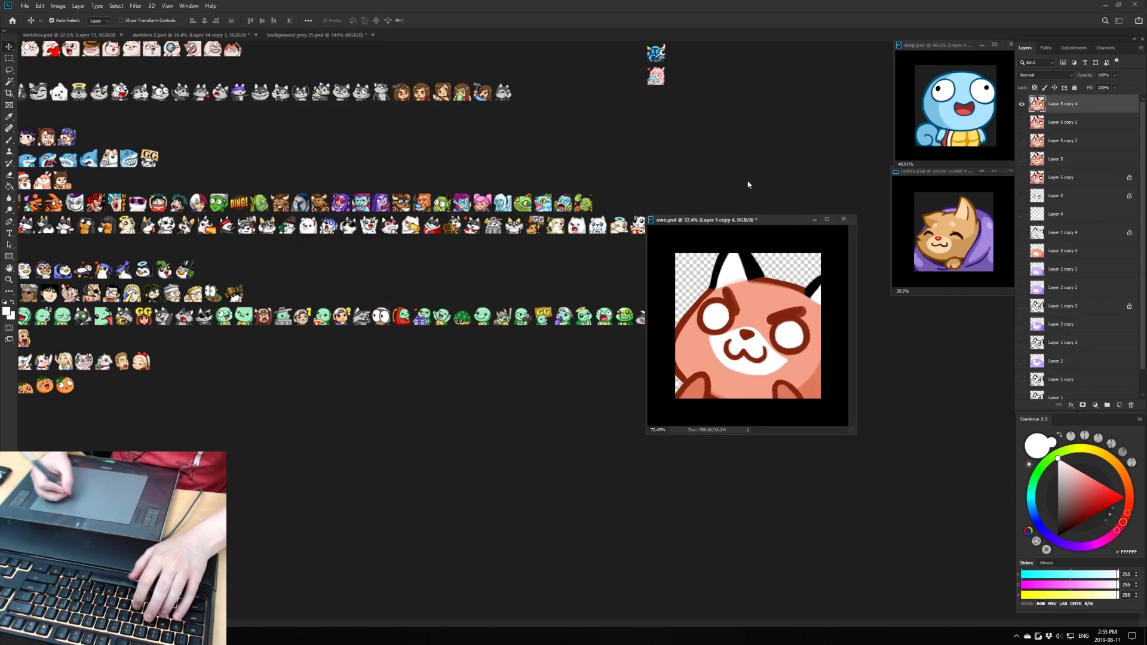
drag(433, 298, 334, 293)
drag(762, 221, 573, 169)
drag(663, 377, 742, 457)
key(ctrl+0)
Thicken the dark red outlines of both eyes in owo.psd with the Brush, leaving only small white centres.
key(b)
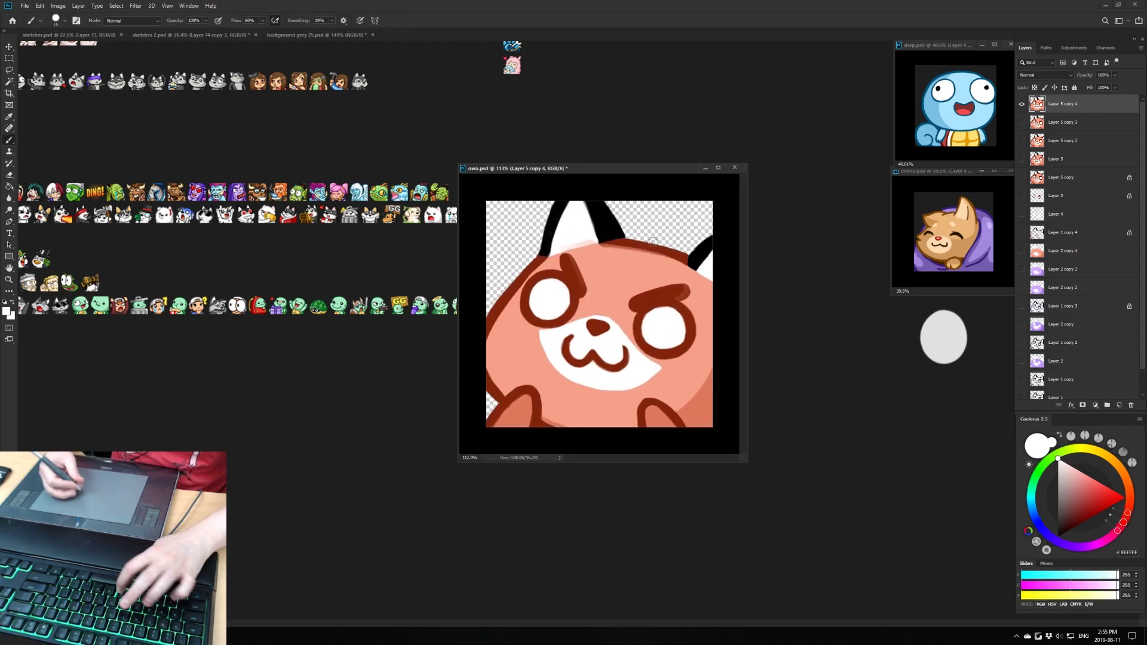
alt+click(667, 301)
mouse_move(665, 306)
mouse_down()
mouse_move(639, 322)
mouse_move(672, 346)
mouse_move(667, 303)
mouse_move(566, 285)
mouse_move(540, 291)
mouse_up()
alt+click(549, 293)
alt+click(656, 327)
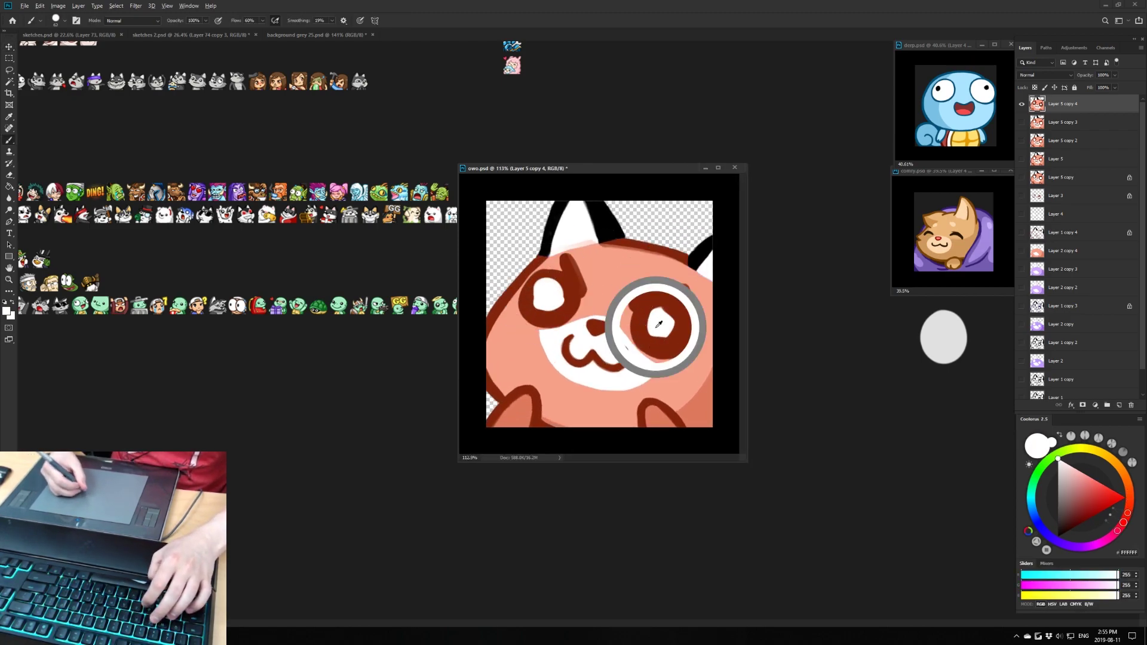
drag(664, 332, 654, 321)
drag(705, 289, 666, 286)
key(ctrl+alt+i)
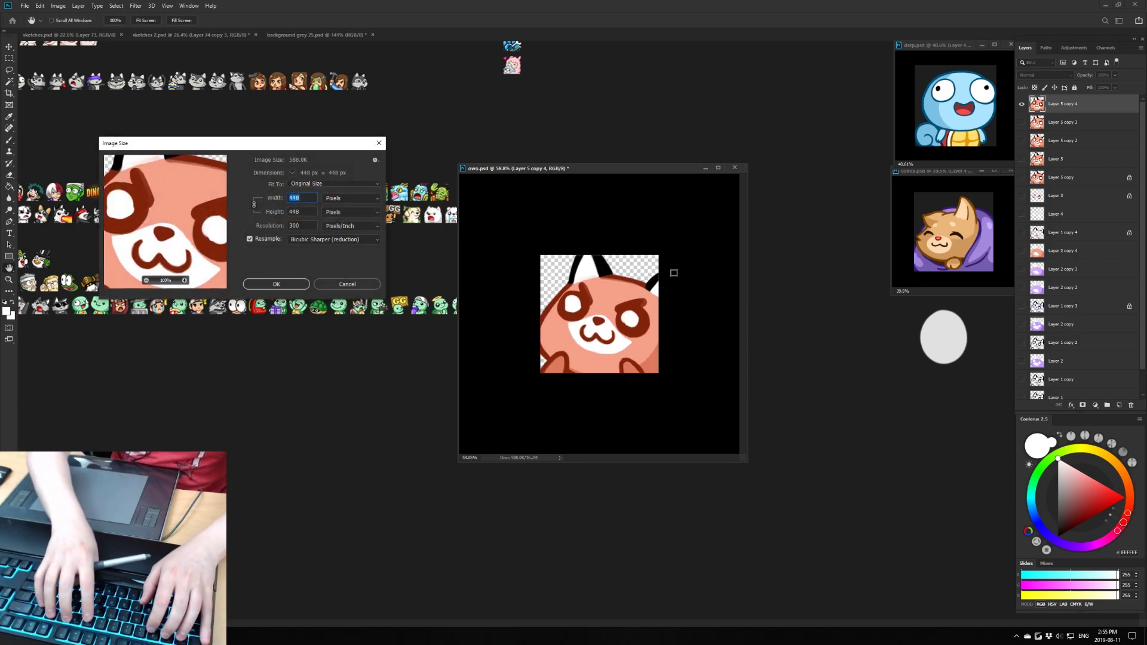
text(2)
key(Escape)
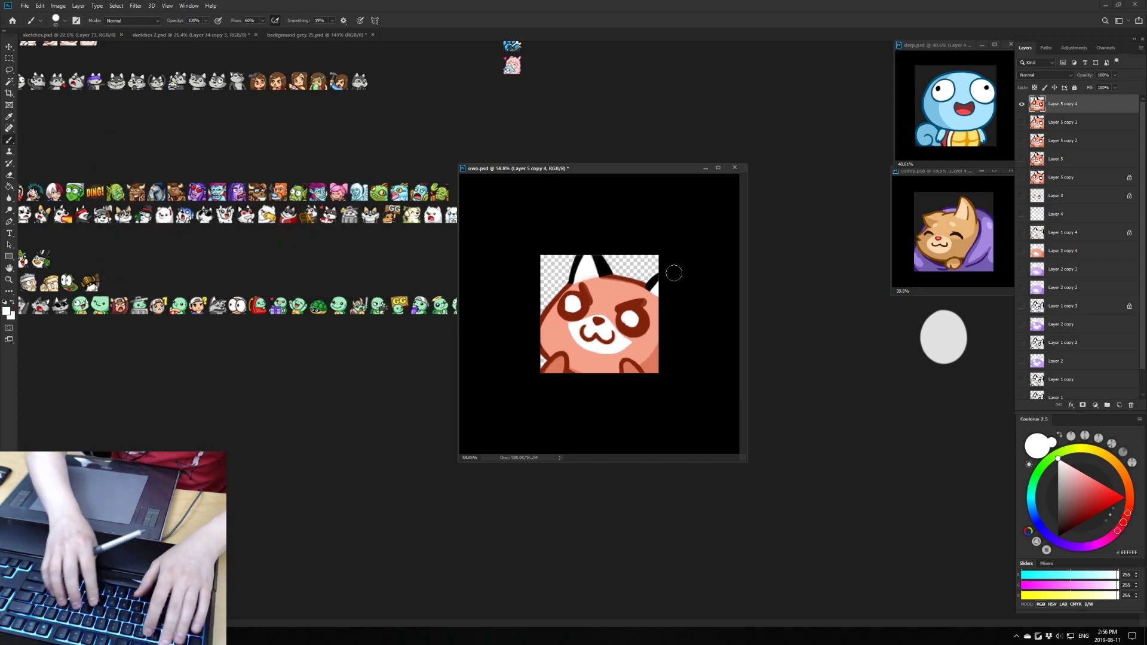
Resize owo.psd to 28 × 28 pixels and copy the small emote into the empty area of background grey 25.psd.
key(ctrl+alt+i)
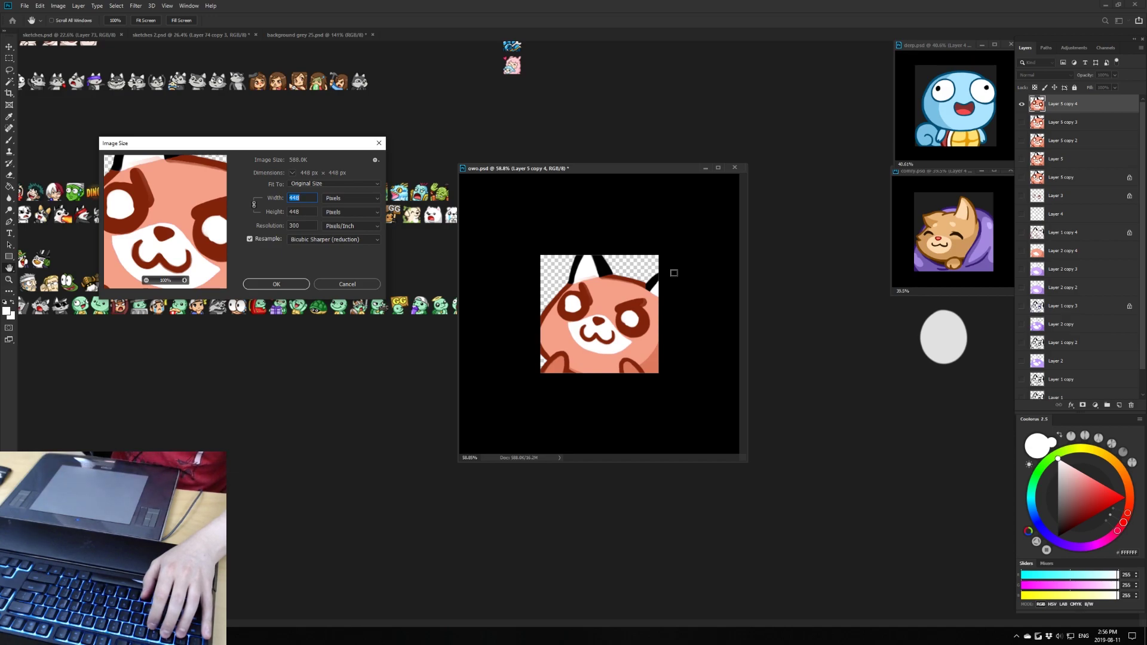
text(28)
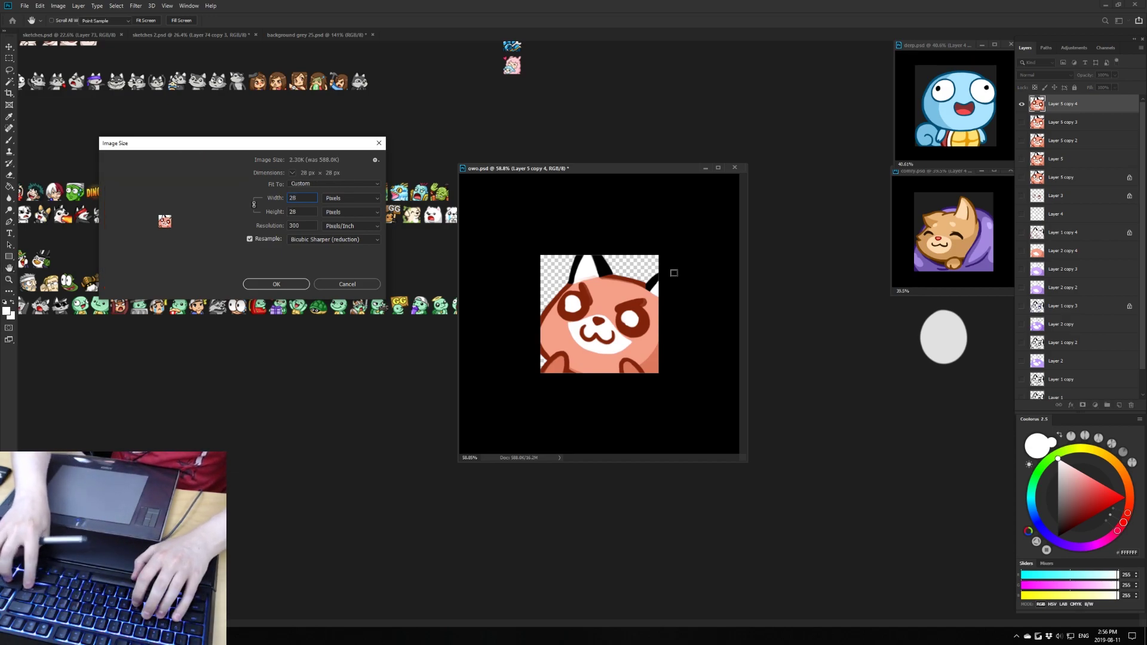
key(Return)
drag(598, 168, 685, 162)
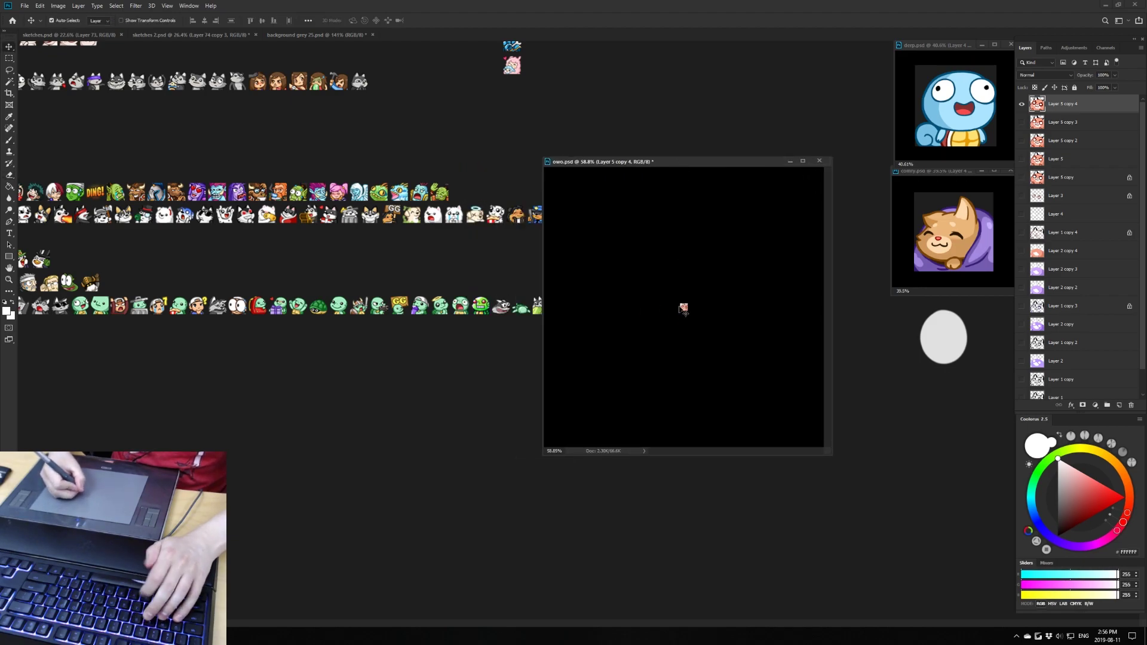
mouse_move(686, 314)
mouse_down()
mouse_move(387, 408)
mouse_move(423, 385)
mouse_move(355, 381)
mouse_up()
Undo the 28-pixel resize of owo.psd and reposition its window for editing the full-size emote.
key(e)
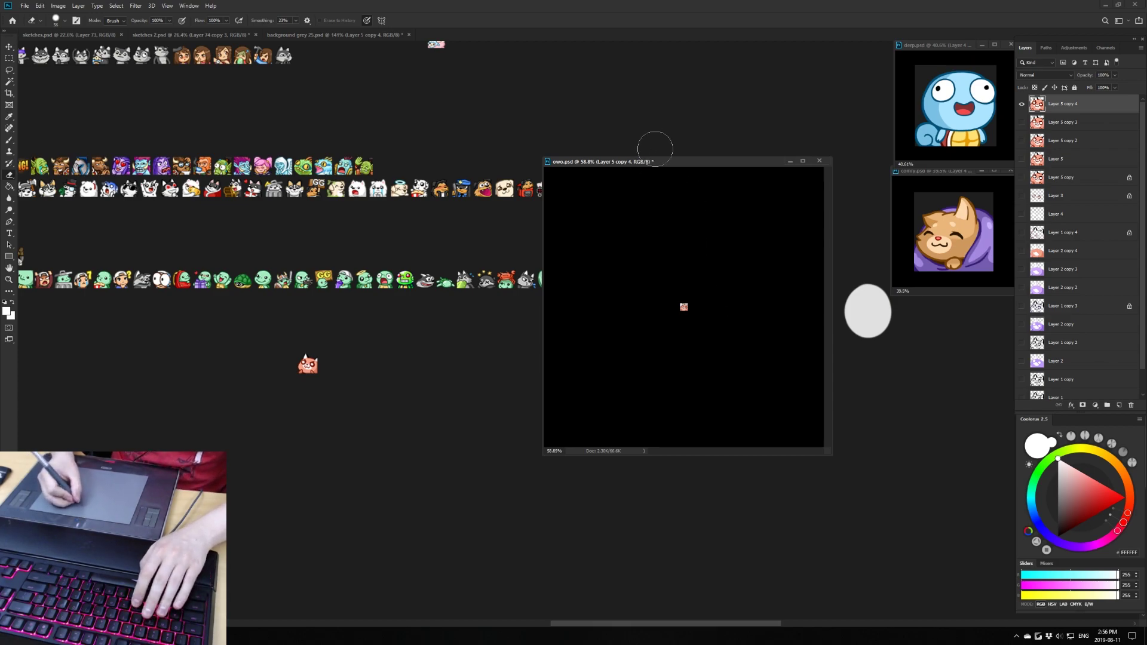
drag(666, 169, 641, 166)
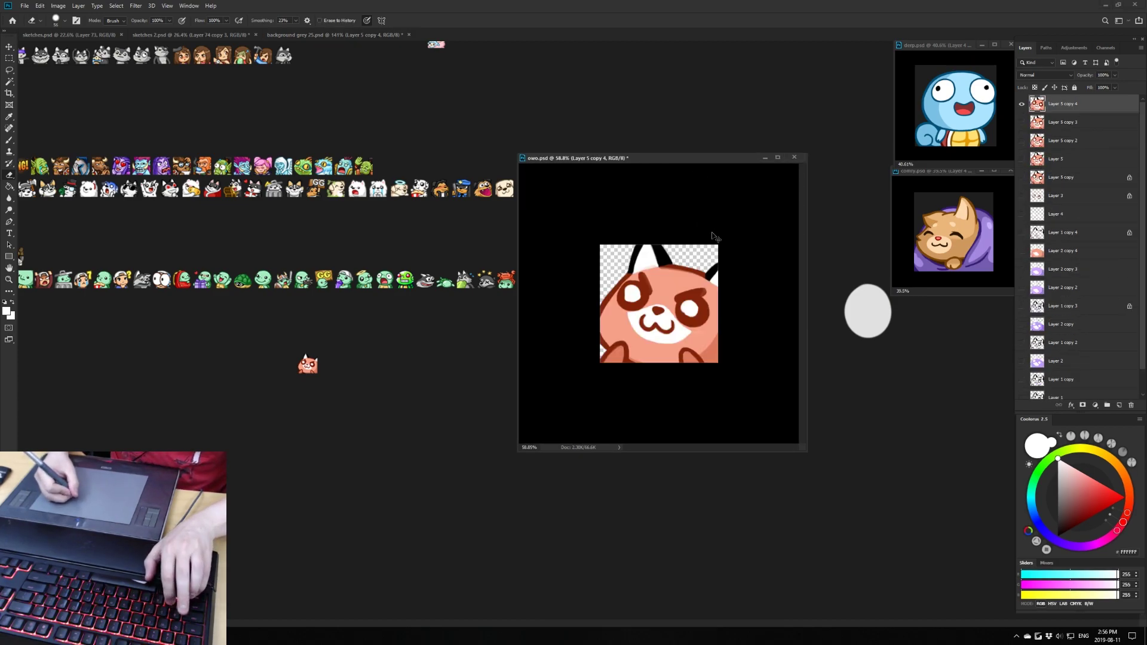
drag(693, 228, 712, 239)
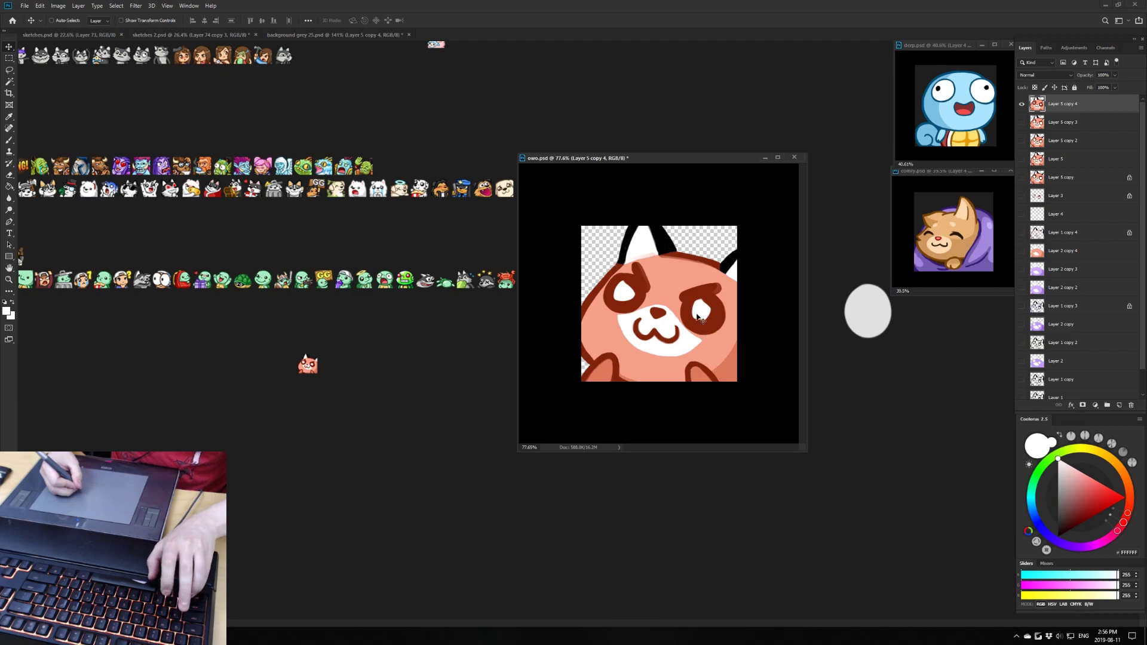
Restore the emote's large white eyes in owo.psd and paint a round black pupil in each.
key(b)
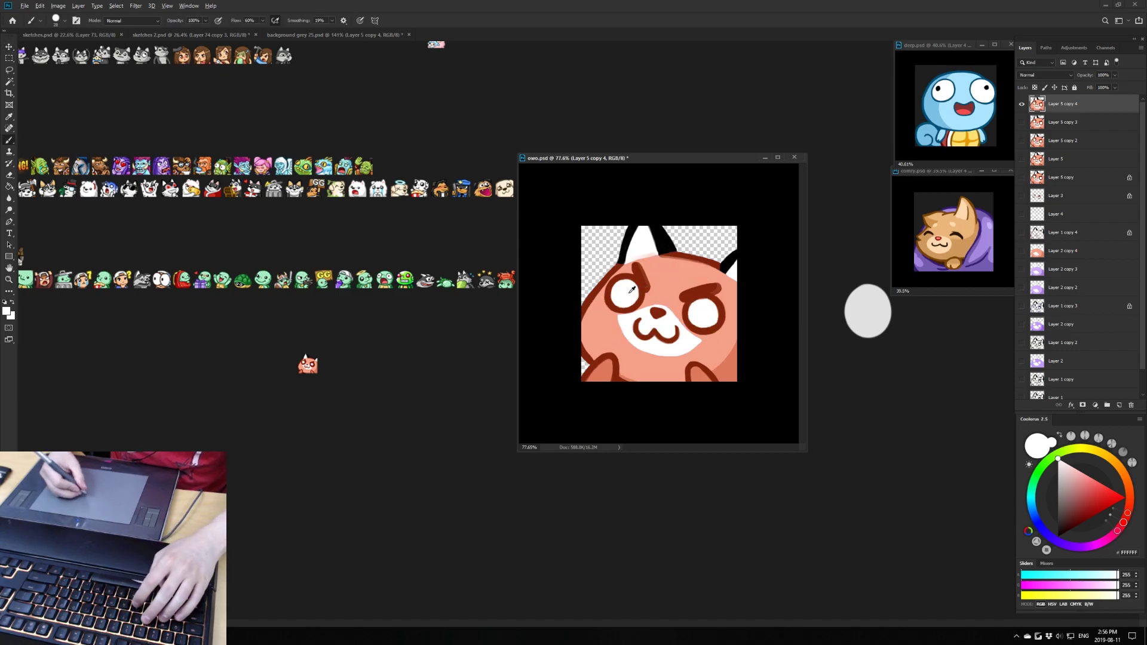
drag(629, 292, 641, 293)
key(d)
click(615, 296)
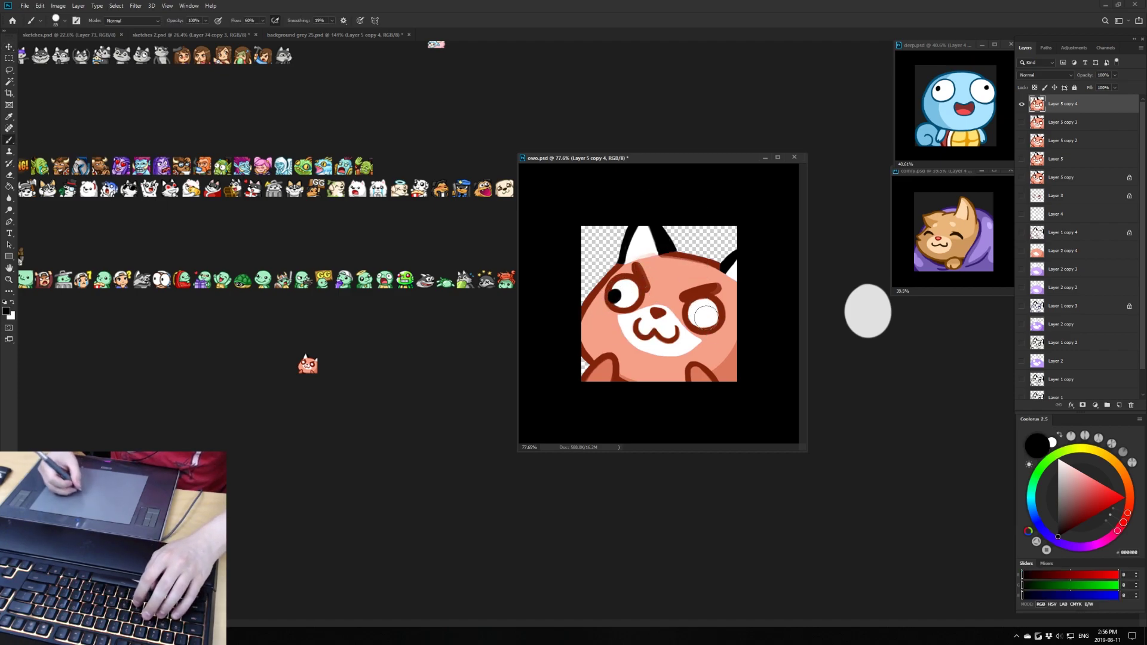
click(694, 314)
Try resizing the emote with black pupils to 28 × 28 pixels, and undo the resize.
key(h)
key(ctrl+alt+i)
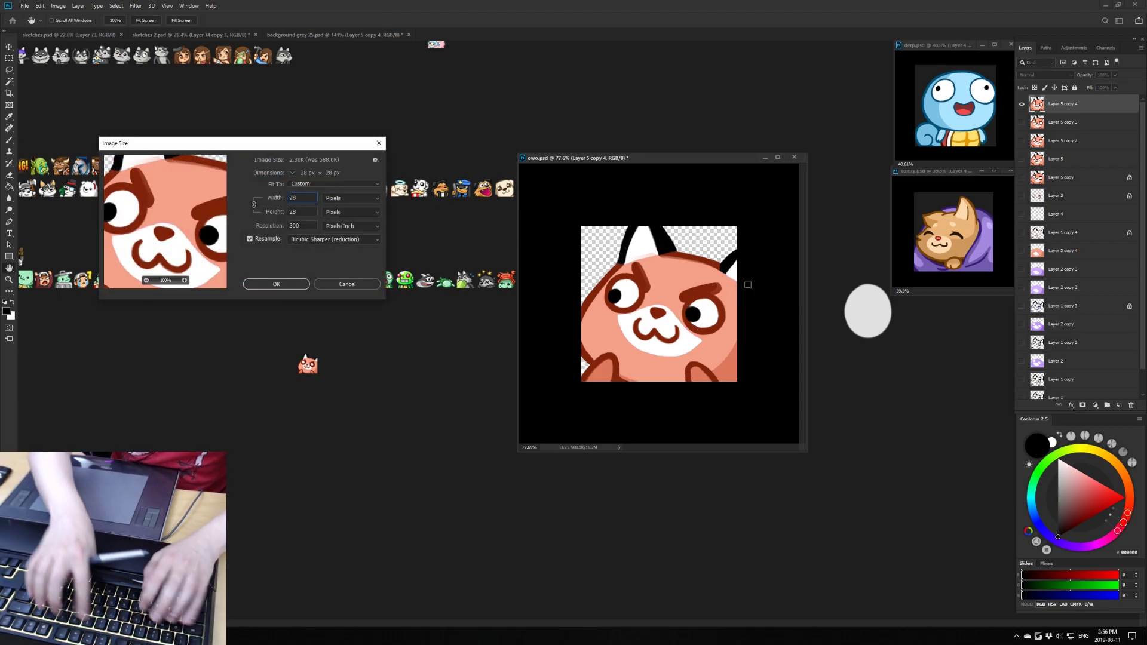
text(28)
key(Return)
key(v)
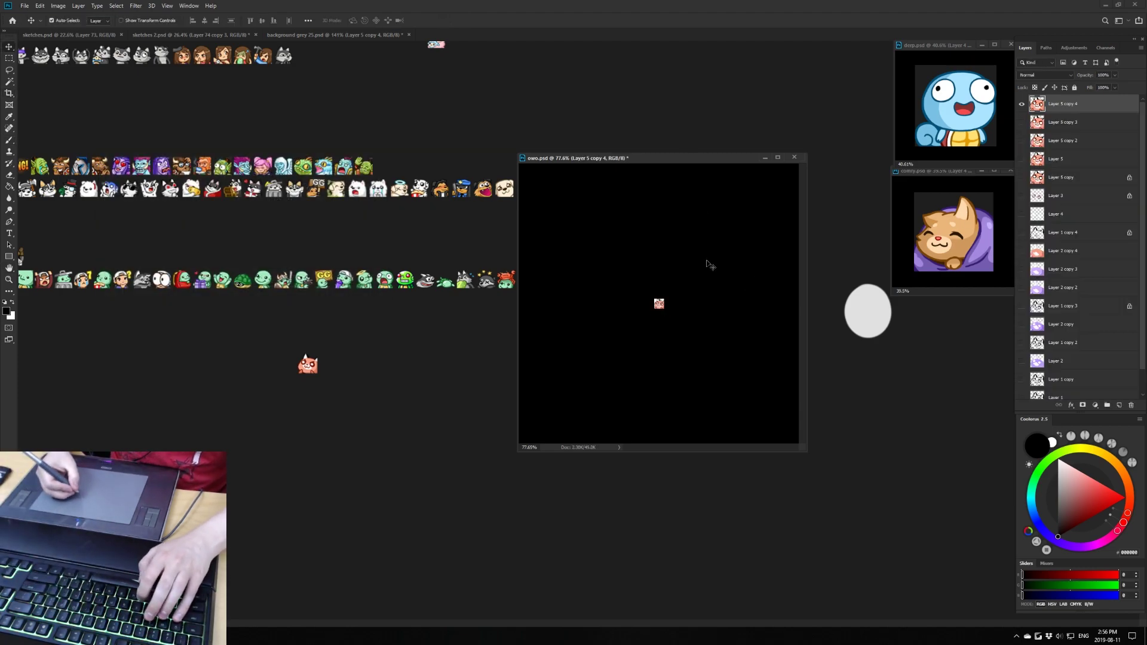
key(ctrl+z)
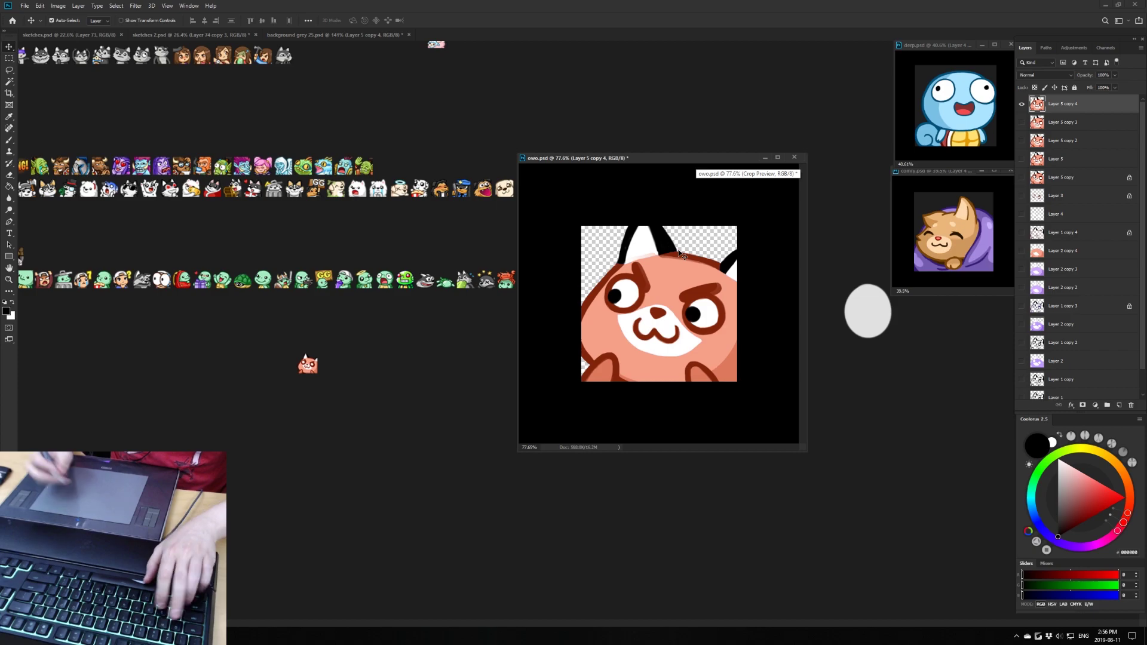
Resize owo.psd to 28 × 28 pixels using Bicubic Sharper (reduction), and inspect the small emote.
key(h)
key(ctrl+alt+i)
text(28)
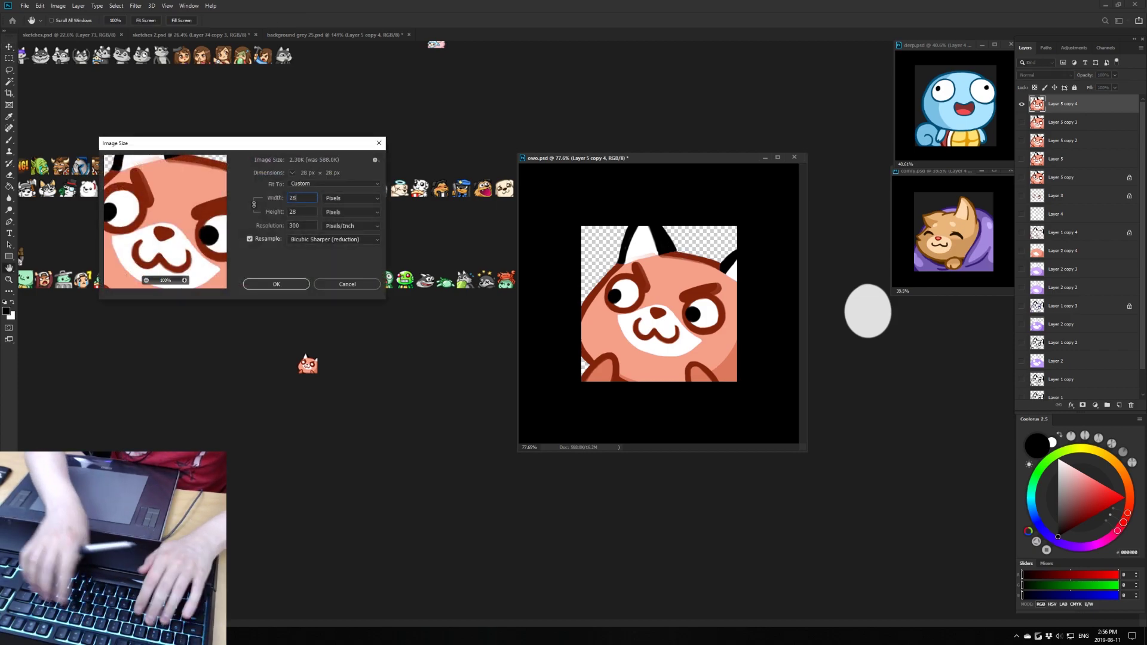
key(Return)
key(v)
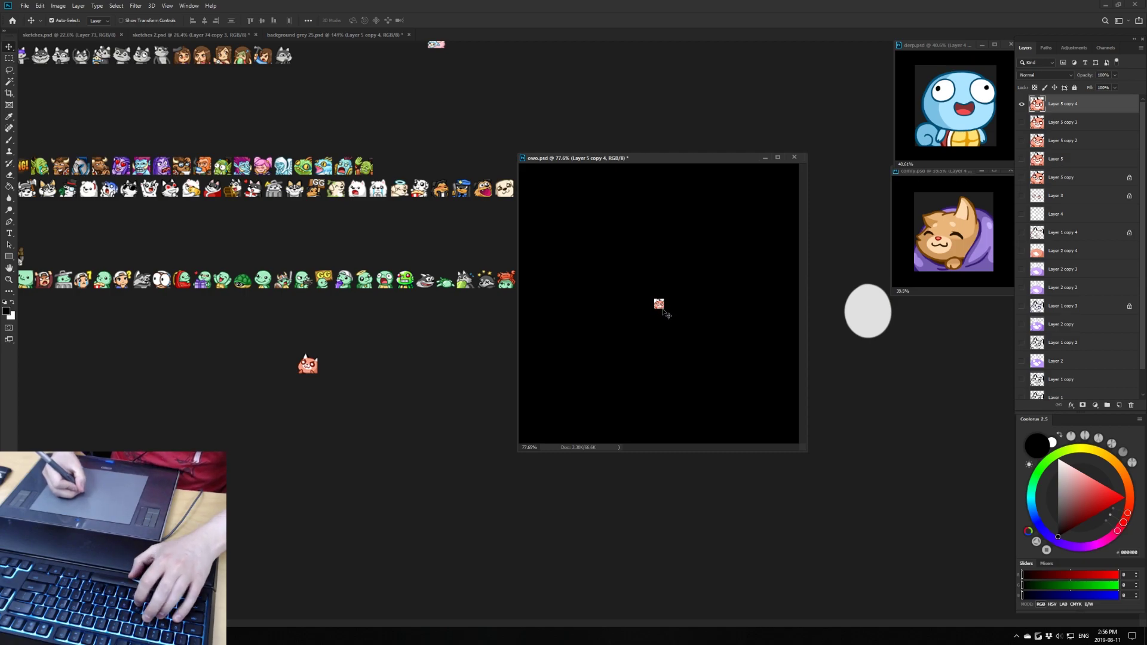
scroll(667, 310, up, 2)
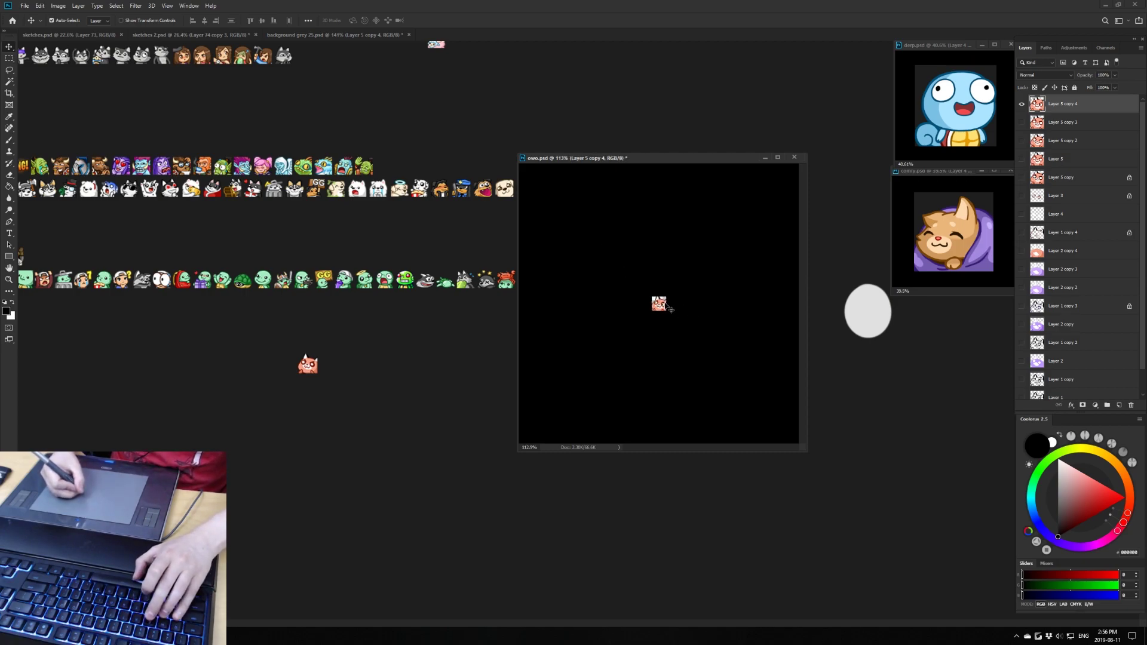
Crop owo.psd to its 28-pixel canvas with Delete Cropped Pixels enabled, and return to the Move tool.
key(c)
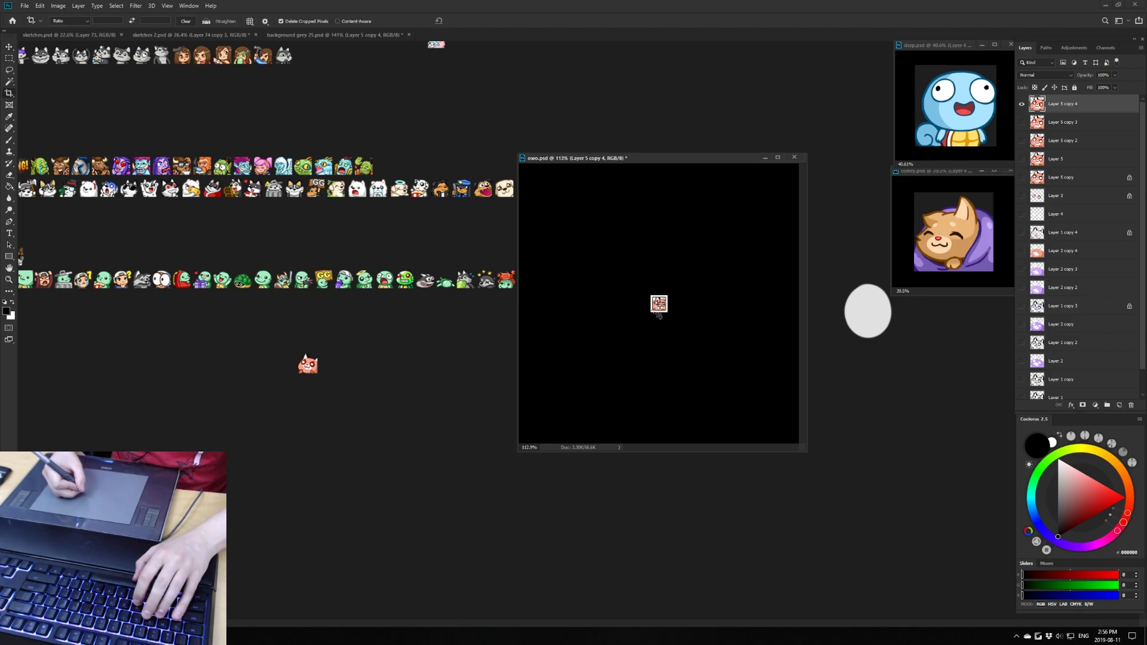
click(578, 210)
key(Return)
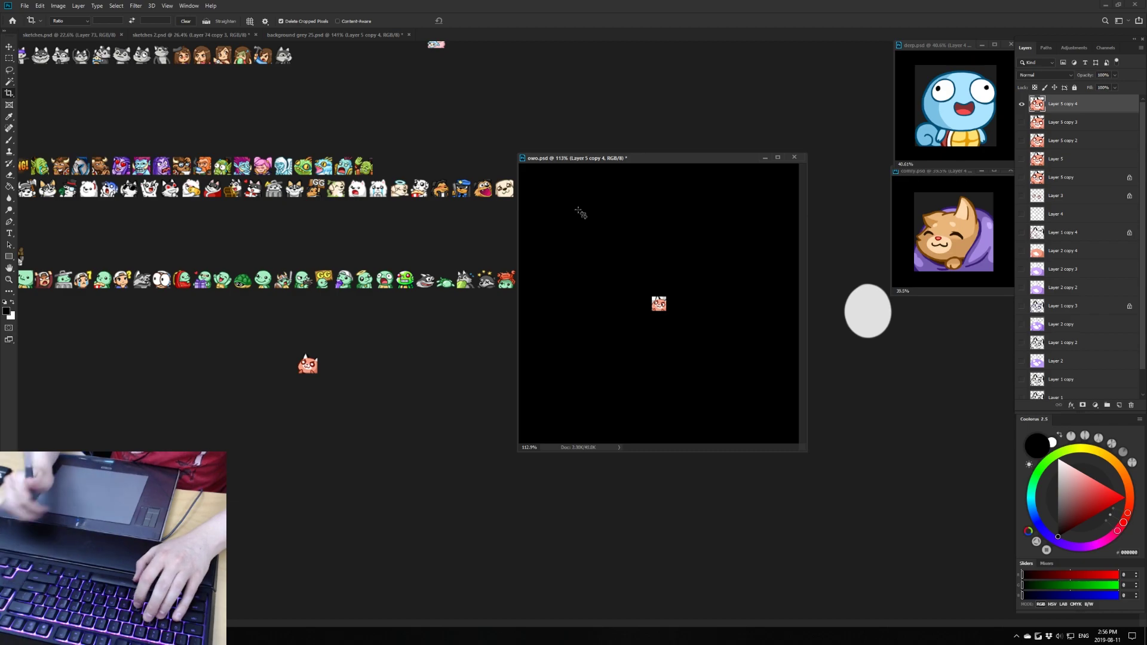
key(v)
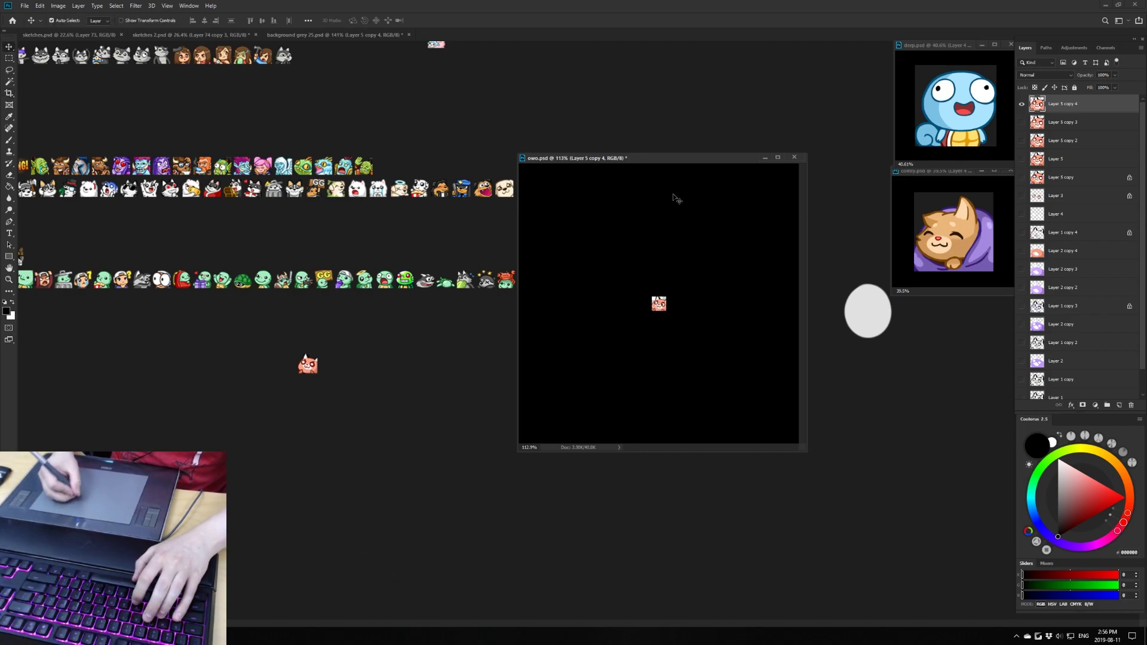
Copy the 28-pixel emote from owo.psd onto the background grey 25.psd sheet, right beside the earlier small emote.
drag(676, 159, 666, 170)
drag(654, 335, 673, 341)
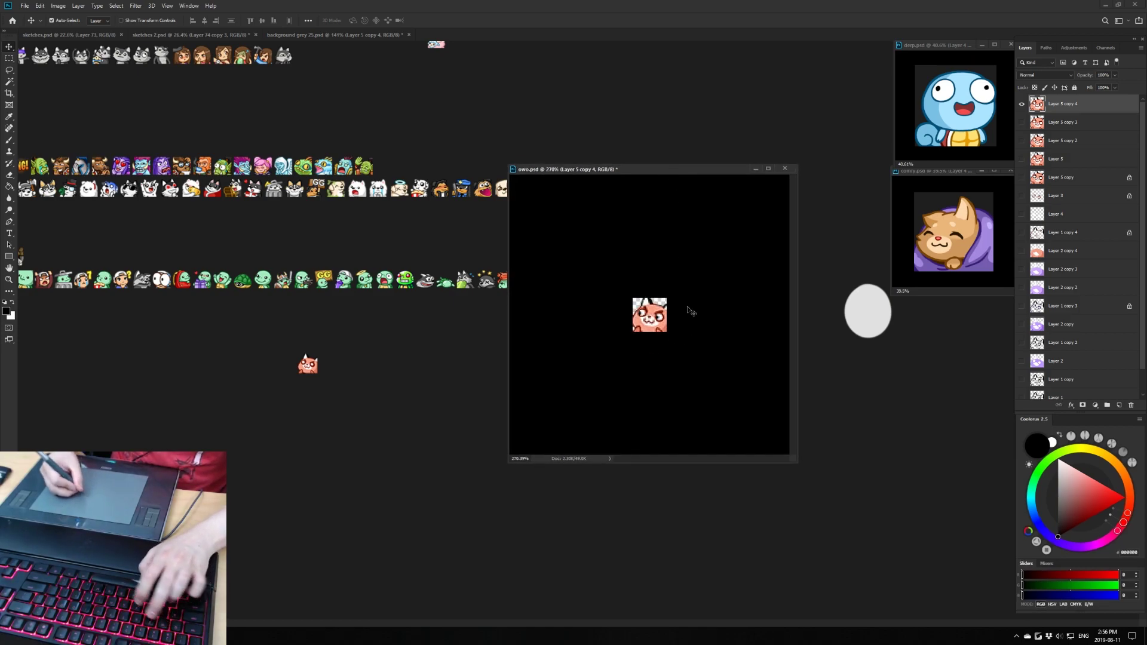
scroll(690, 311, up, 2)
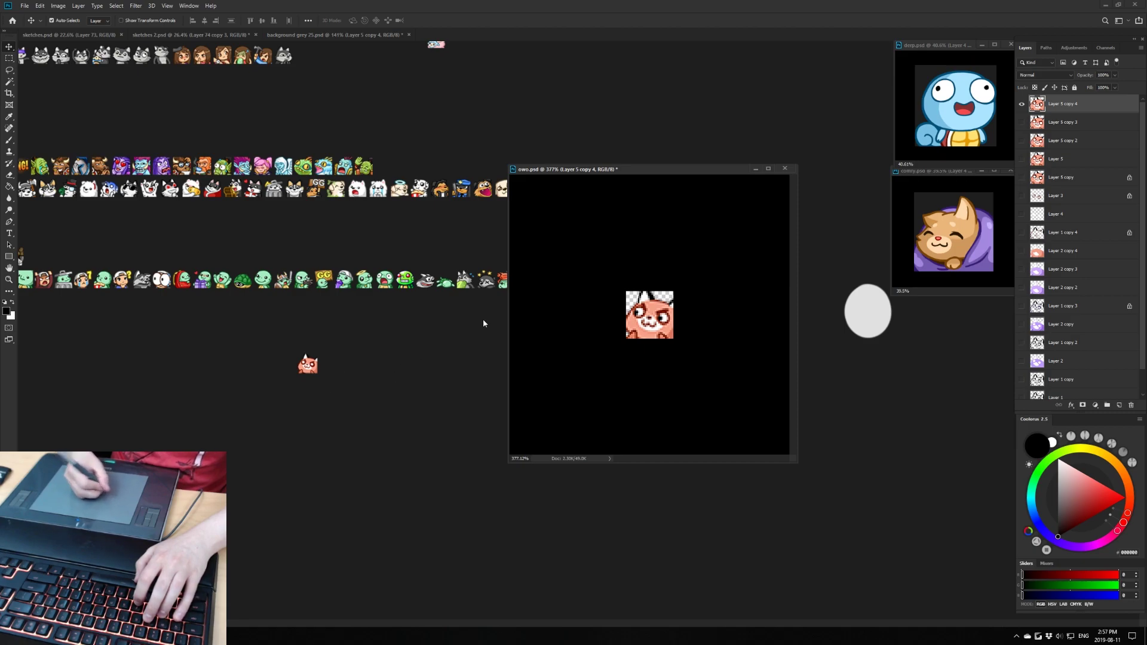
scroll(663, 186, down, 2)
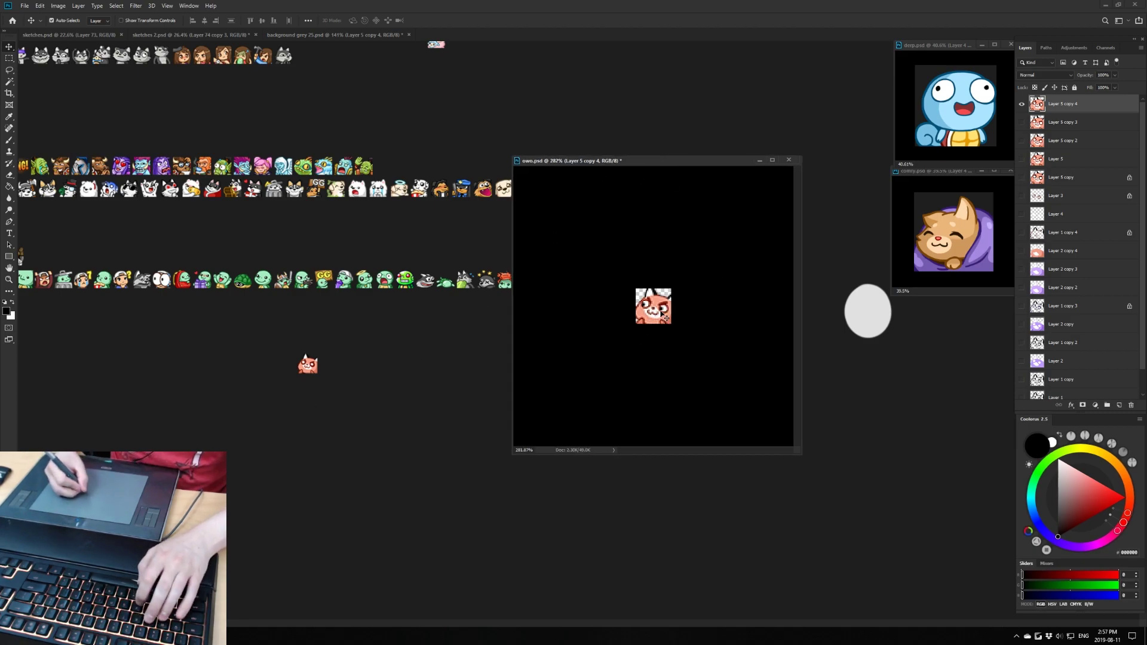
mouse_move(672, 291)
mouse_down()
mouse_move(435, 359)
mouse_move(337, 365)
mouse_move(402, 404)
mouse_move(412, 377)
mouse_up()
key(b)
key(v)
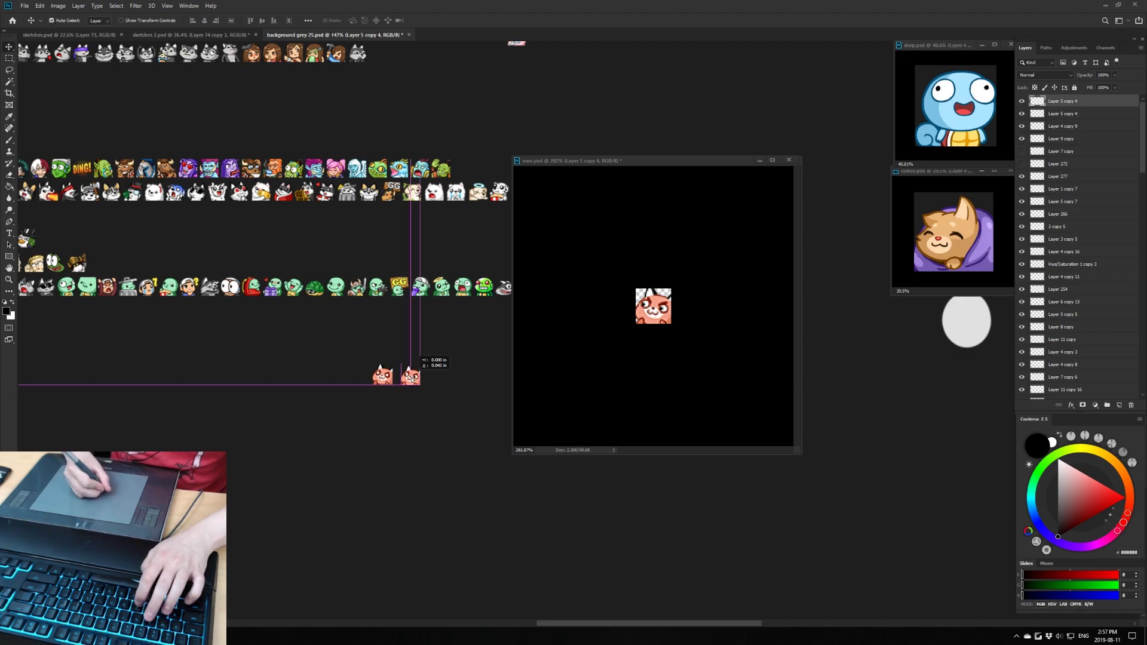
Undo the crop and resize in owo.psd to restore the full-size emote, and move its window over the sheet.
click(690, 234)
key(ctrl+z)
key(b)
mouse_move(666, 266)
mouse_down()
mouse_move(761, 436)
mouse_move(769, 418)
mouse_up()
key(v)
drag(690, 162, 488, 178)
Open a second window for owo.psd, float it separately, and shrink it to a small preview beside the main window.
click(170, 8)
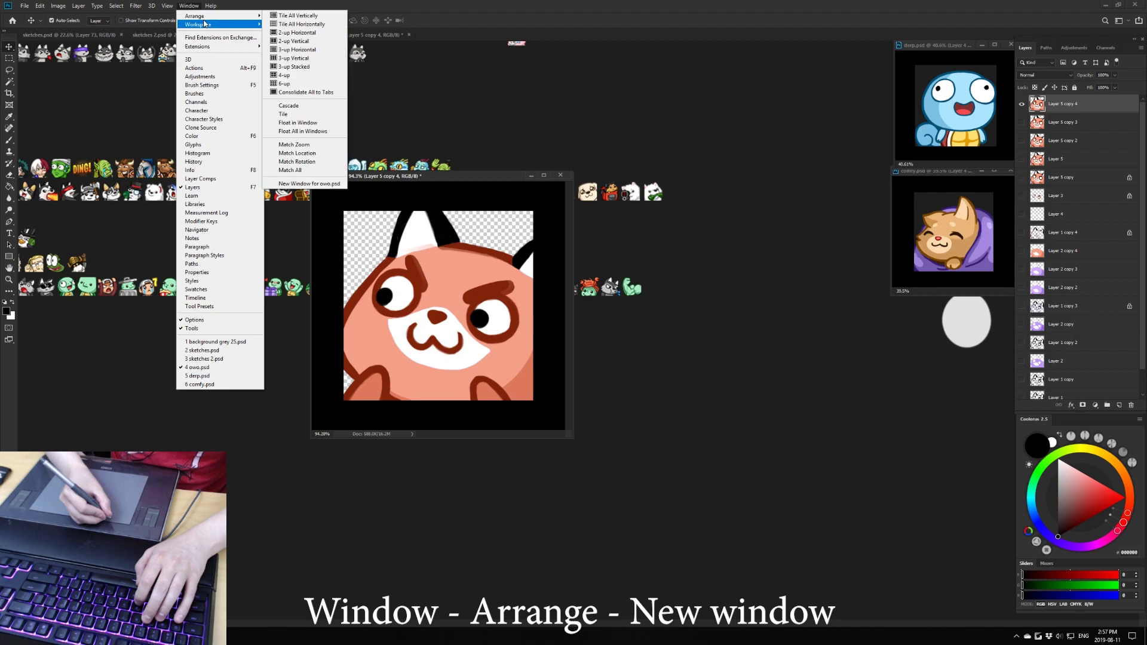
mouse_move(205, 18)
click(304, 183)
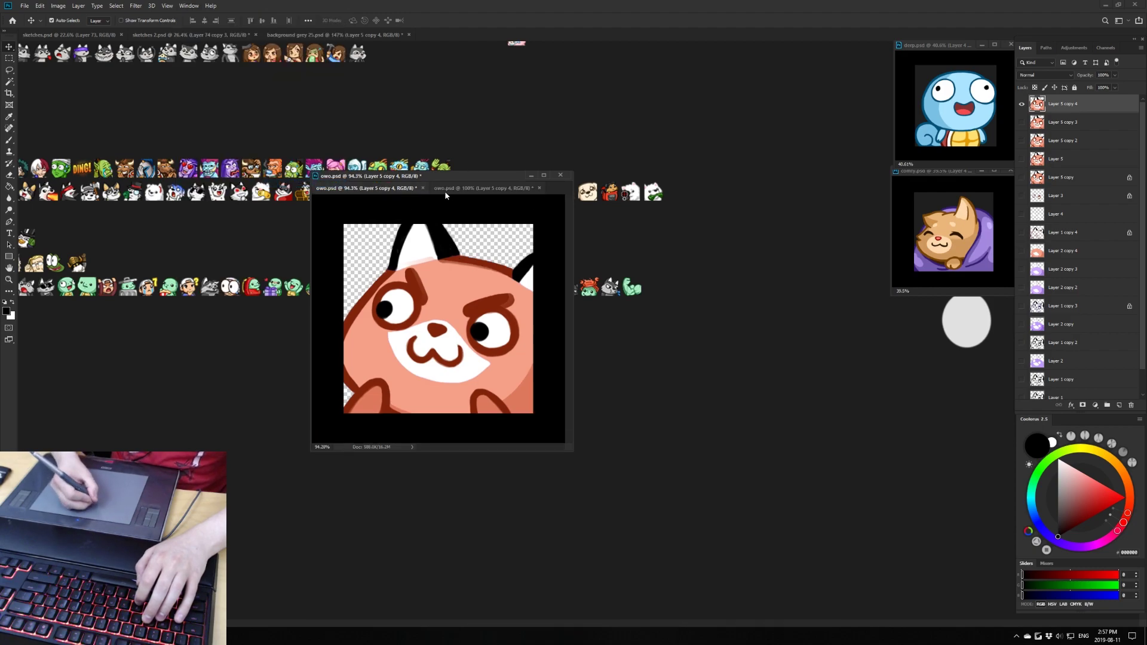
drag(535, 184, 725, 119)
drag(778, 249, 686, 251)
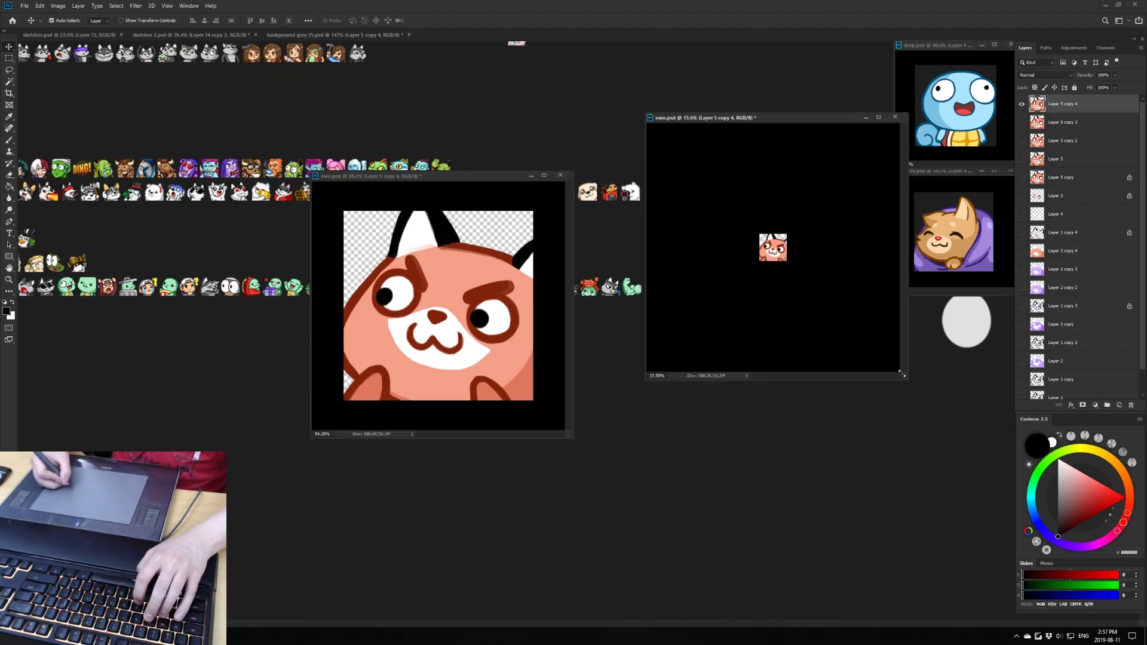
drag(902, 375, 712, 180)
drag(665, 124, 707, 346)
click(558, 317)
key(b)
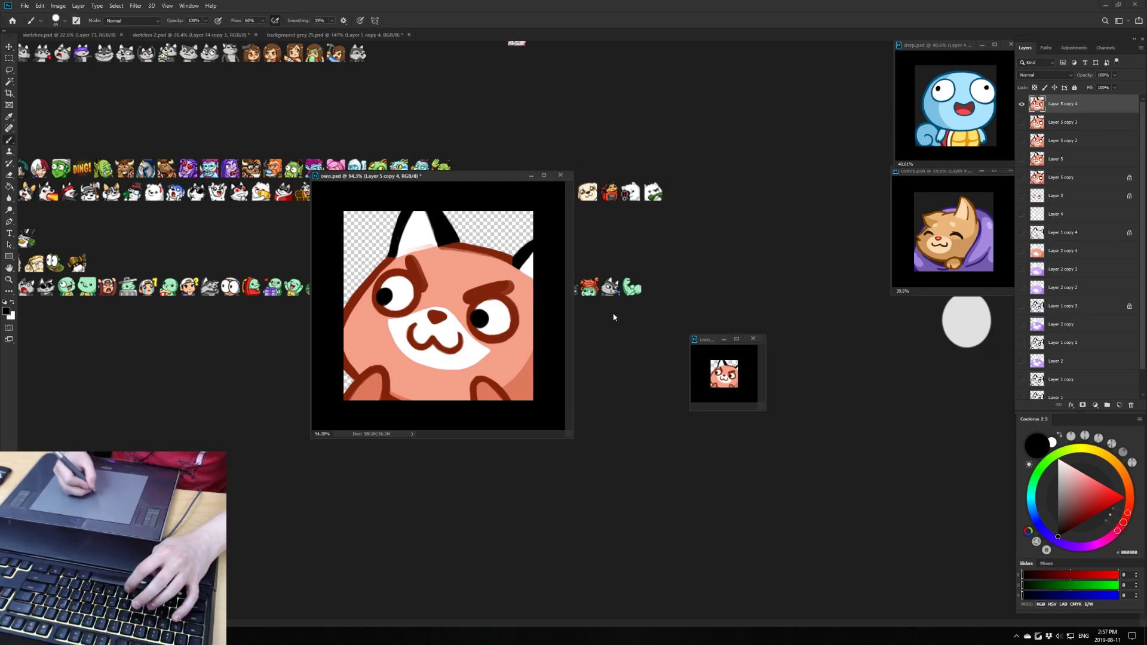
key(v)
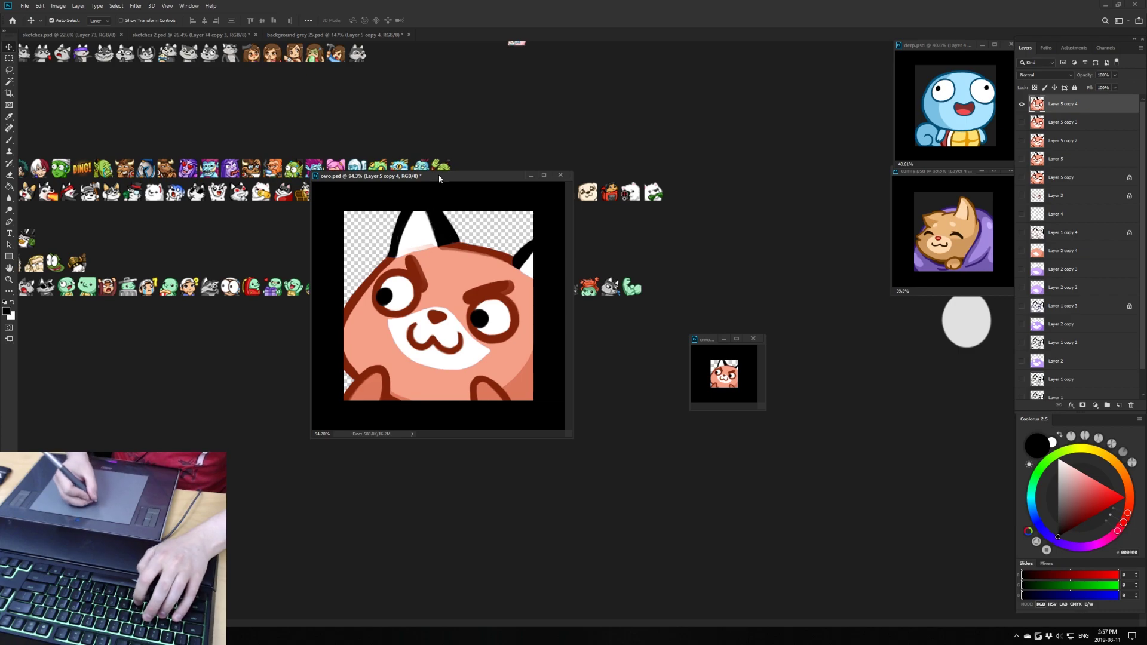
drag(439, 179, 433, 188)
key(b)
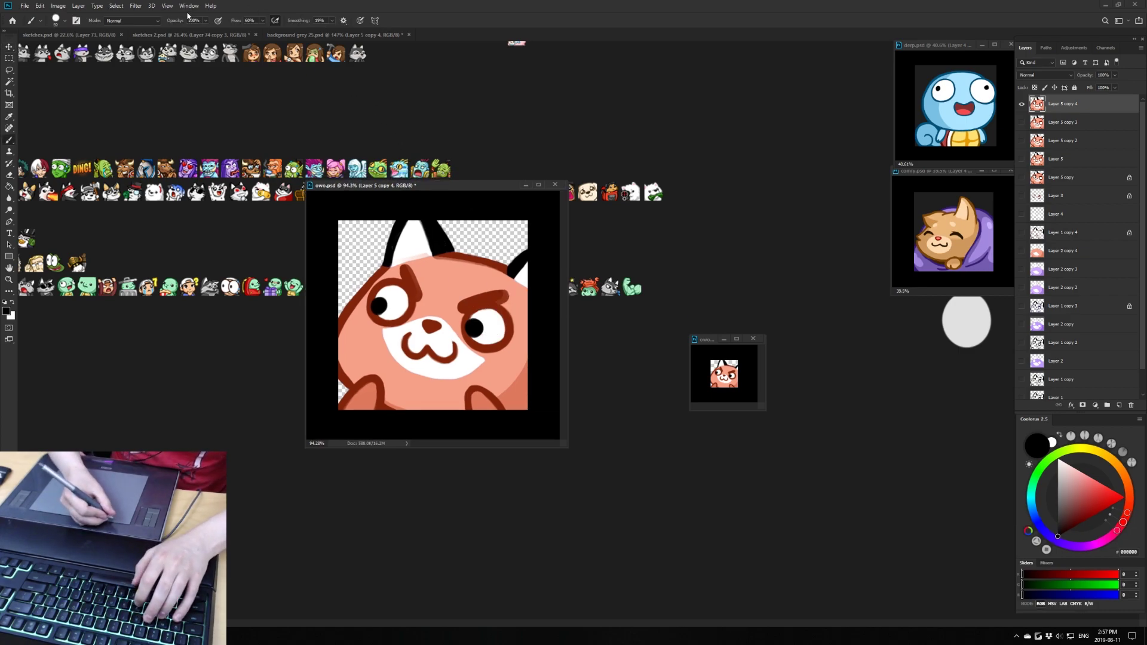
click(188, 6)
mouse_move(269, 16)
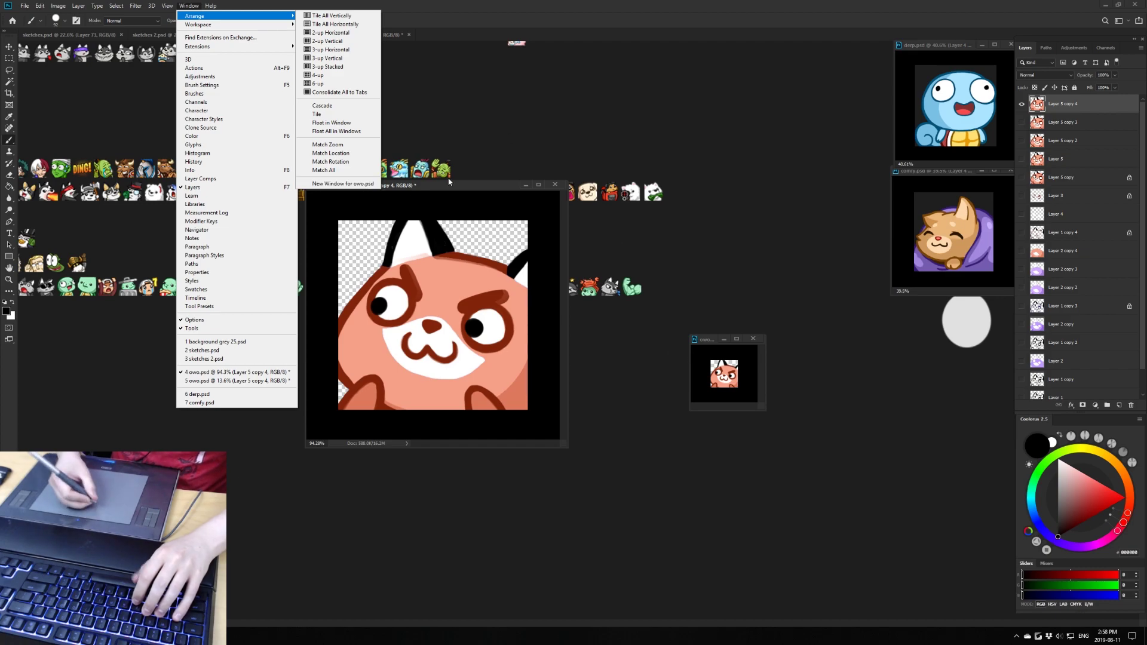
drag(464, 187, 476, 213)
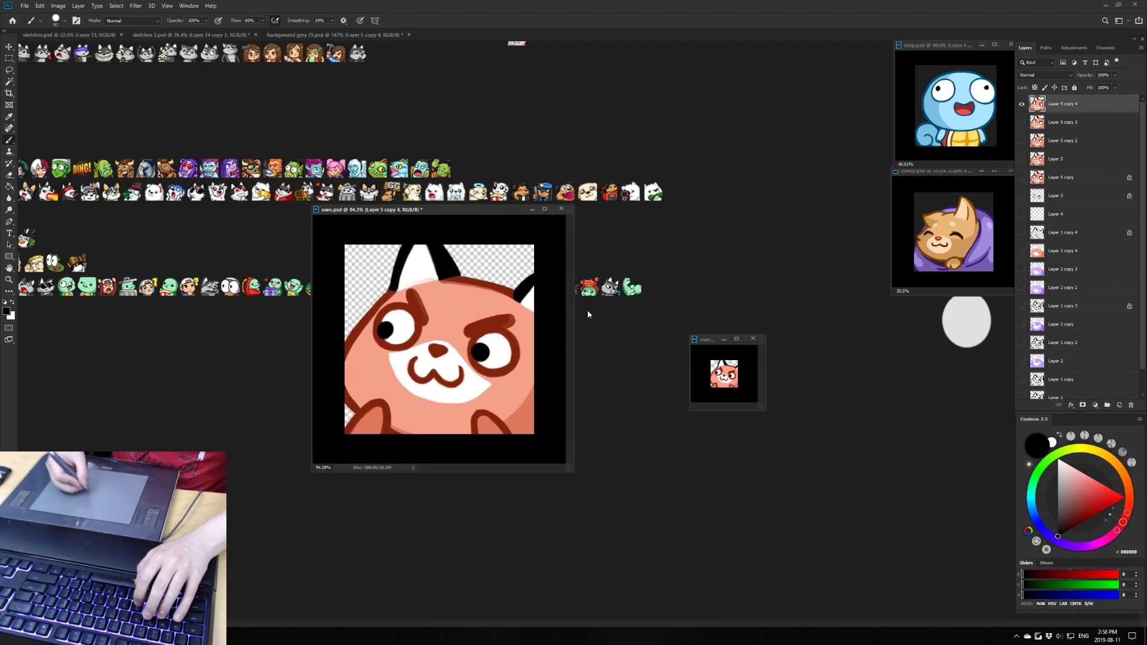
Try painting out the right-hand eye's pupil in white and adding a lower black pupil, checking it in the preview window.
key(x)
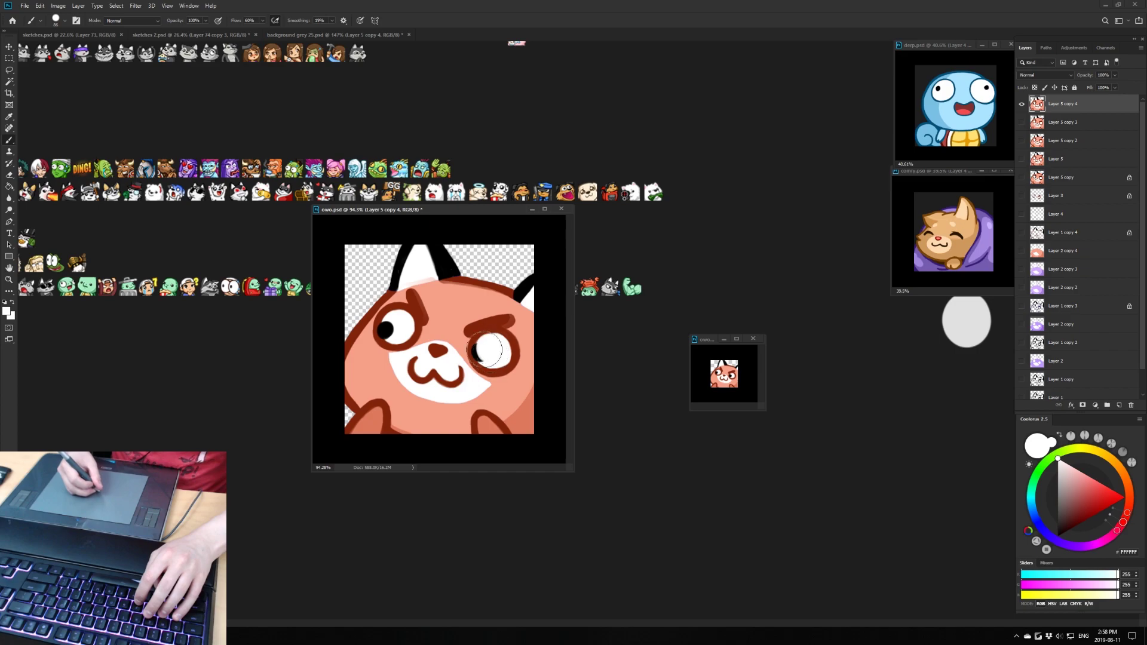
scroll(489, 345, up, 2)
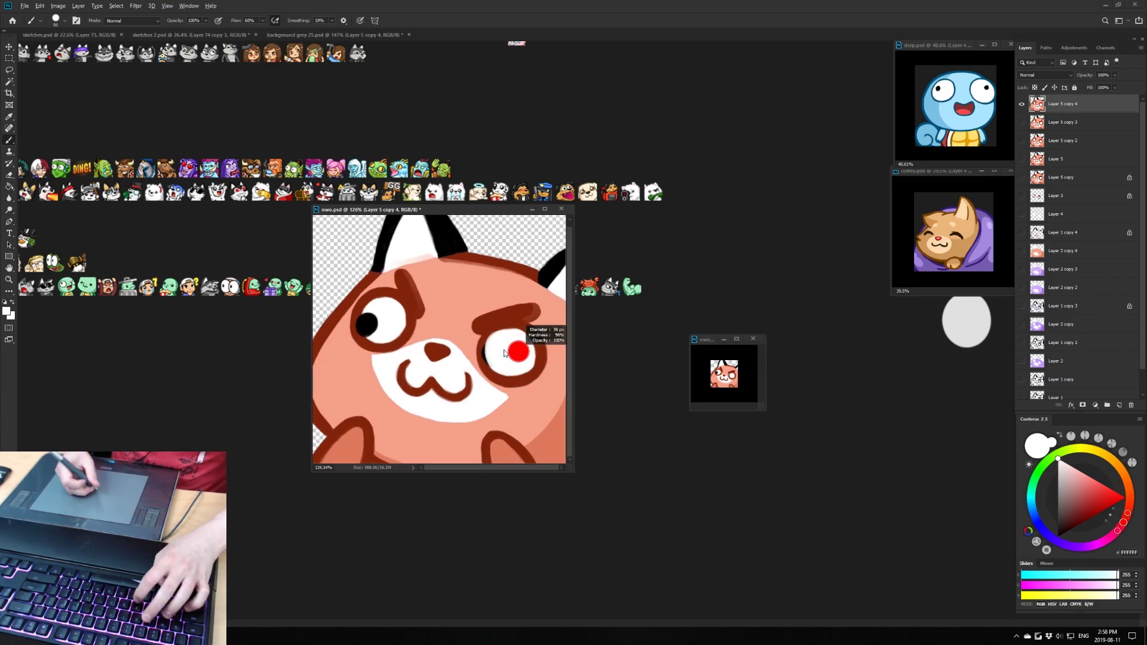
alt+click(488, 325)
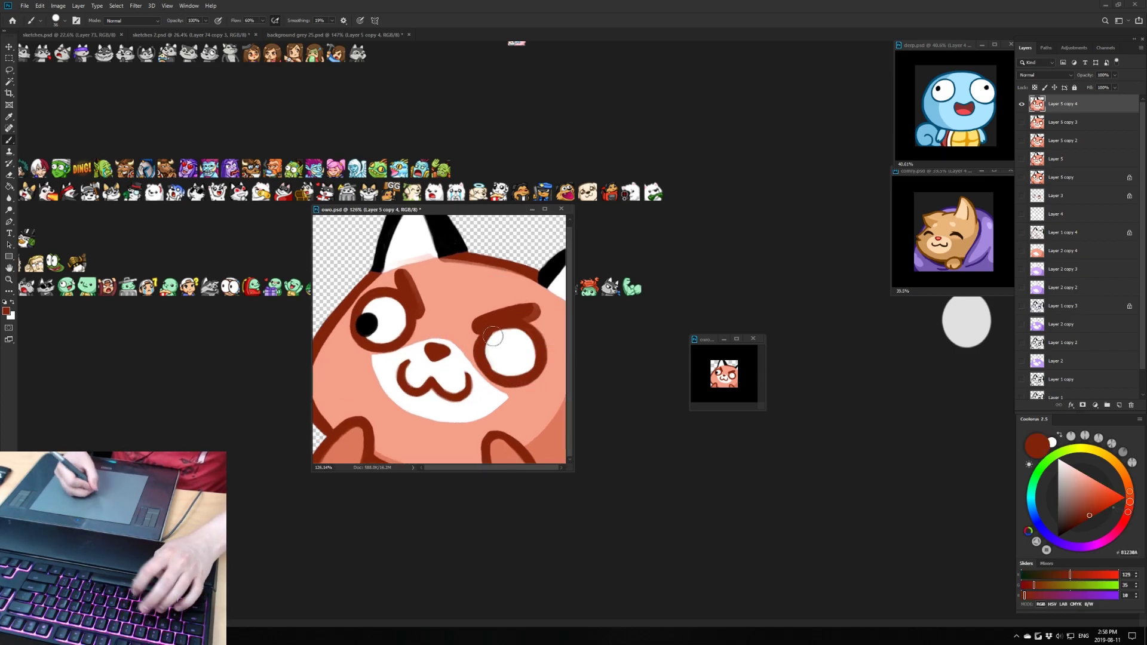
alt+click(370, 321)
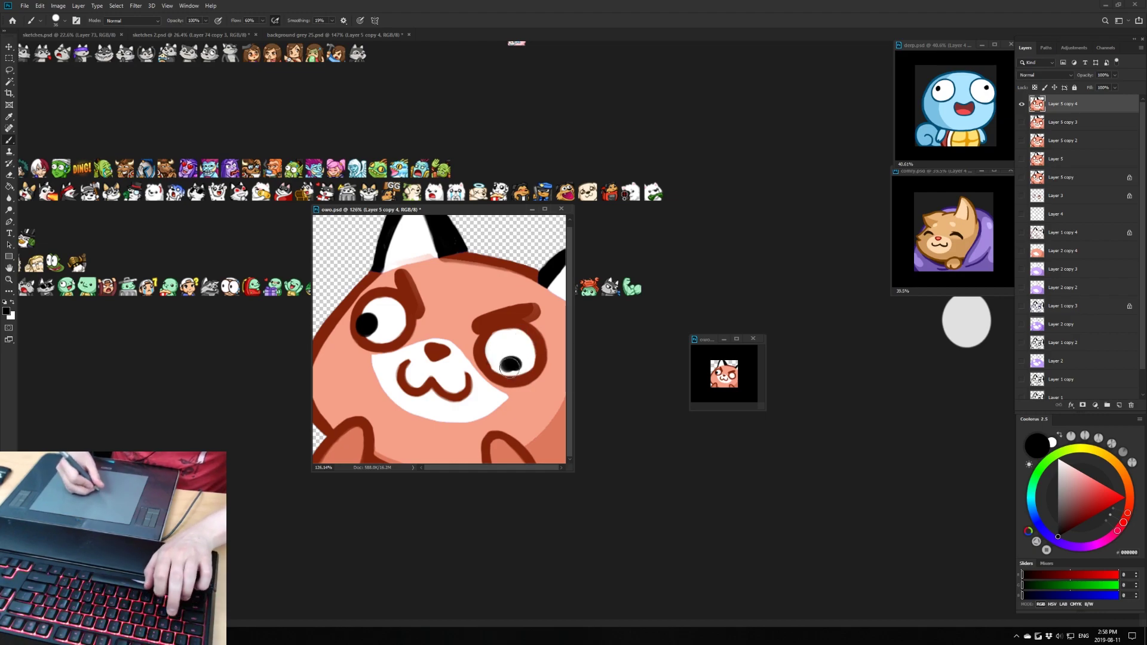
key(v)
scroll(538, 360, down, 3)
drag(709, 339, 718, 325)
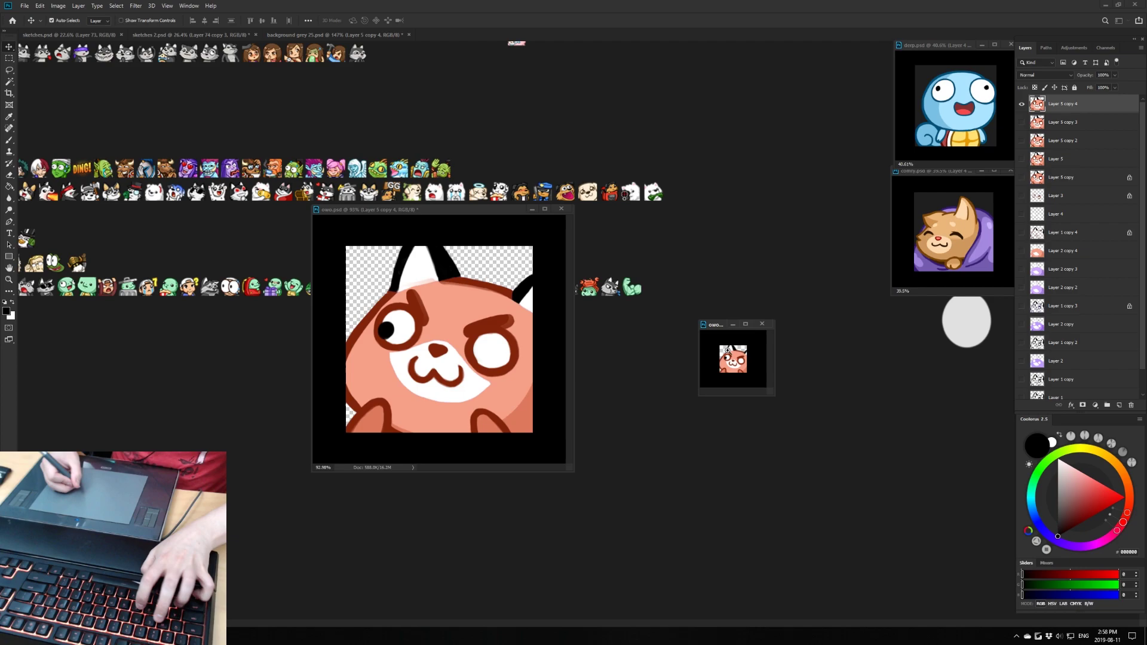
key(b)
drag(477, 209, 501, 204)
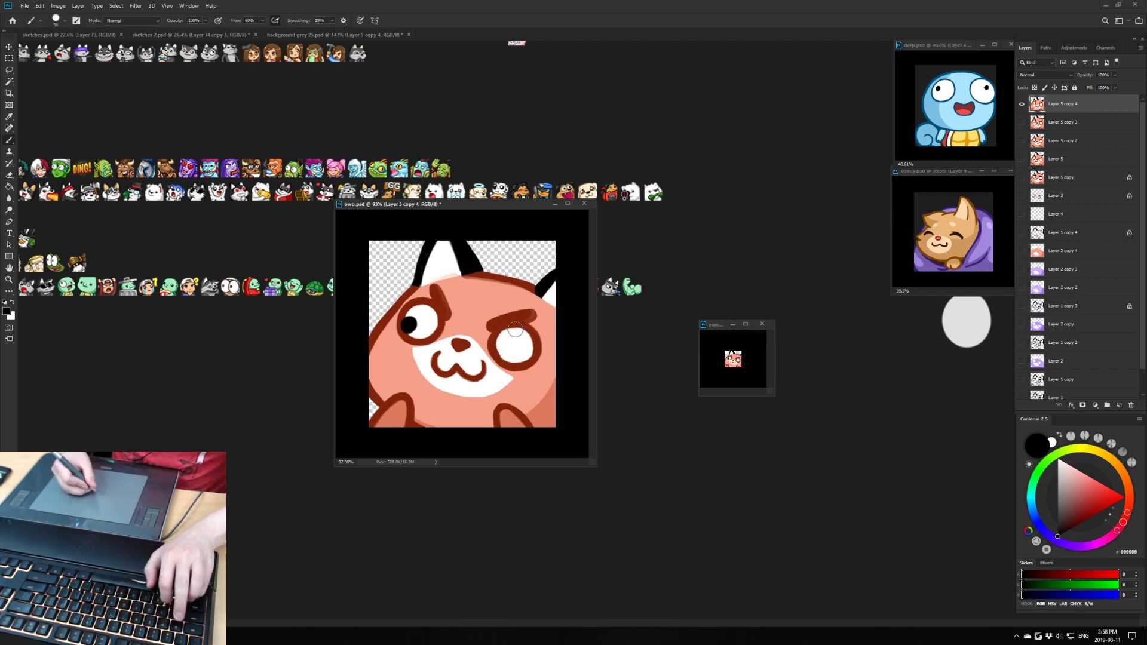
Undo the test repaint so the right-hand eye has its original black pupil.
key(ctrl+z)
key(v)
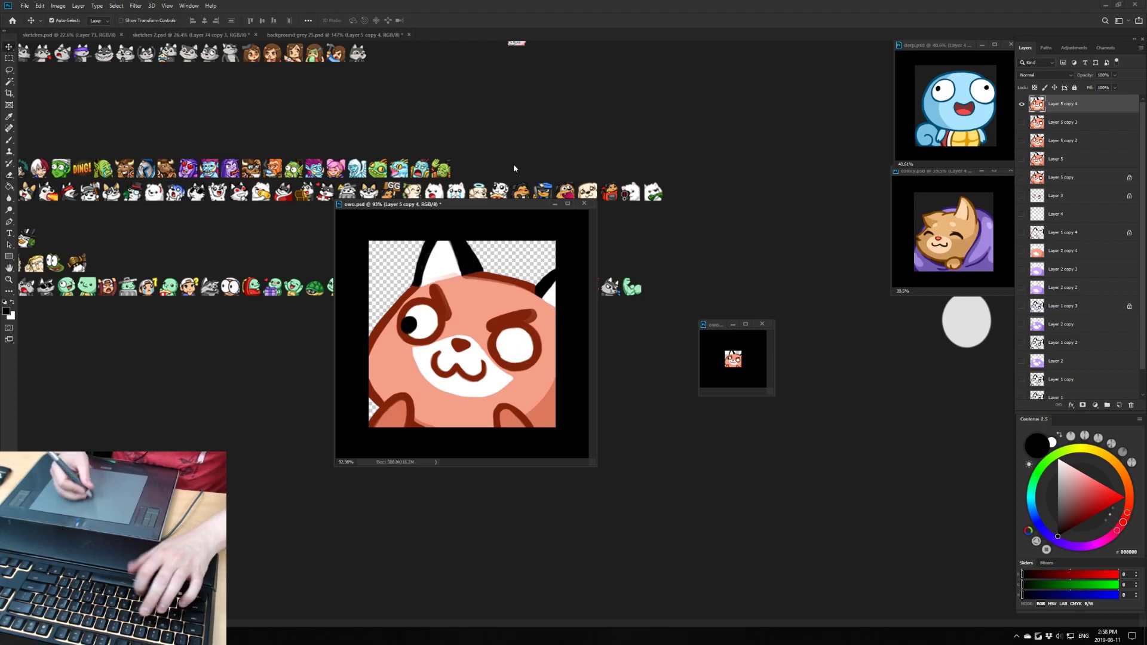
key(ctrl+shift+z)
key(ctrl+shift+z)
key(ctrl+shift+z)
Close the small owo.psd preview window and arrange the main window beside the small emotes on the sheet.
click(762, 325)
drag(446, 204, 709, 189)
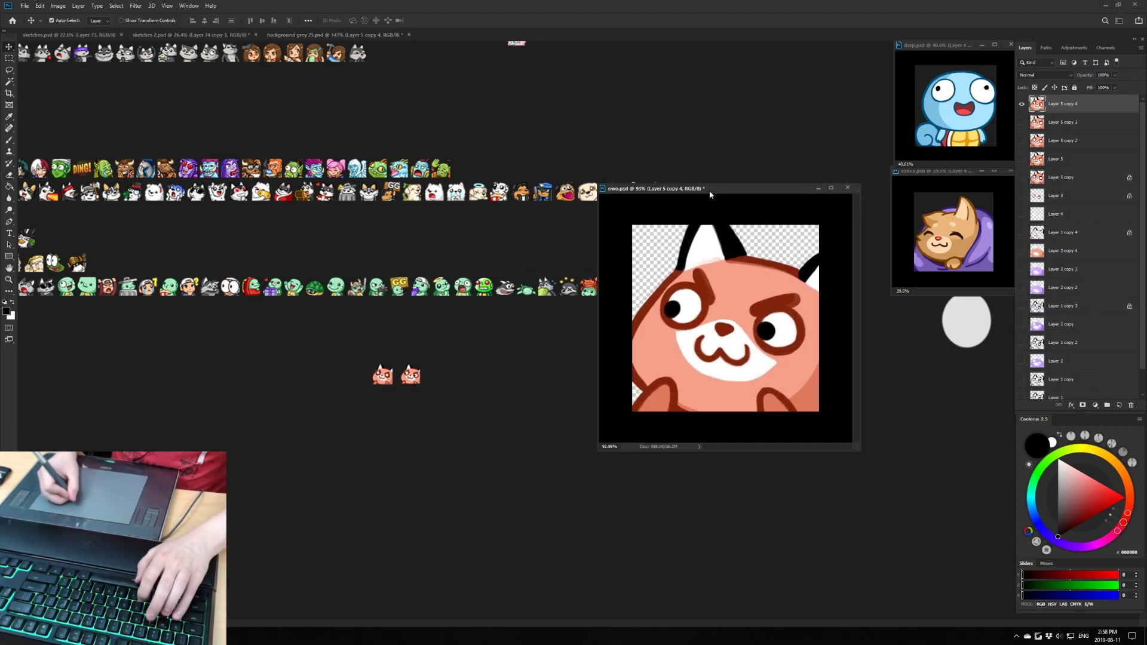
click(493, 335)
drag(493, 334, 322, 342)
key(e)
drag(743, 185, 537, 236)
Try resizing owo.psd to 28 × 28 pixels with Bicubic Sharper (reduction), inspect the small emote, and undo the resize.
key(v)
key(ctrl+alt+i)
text(28)
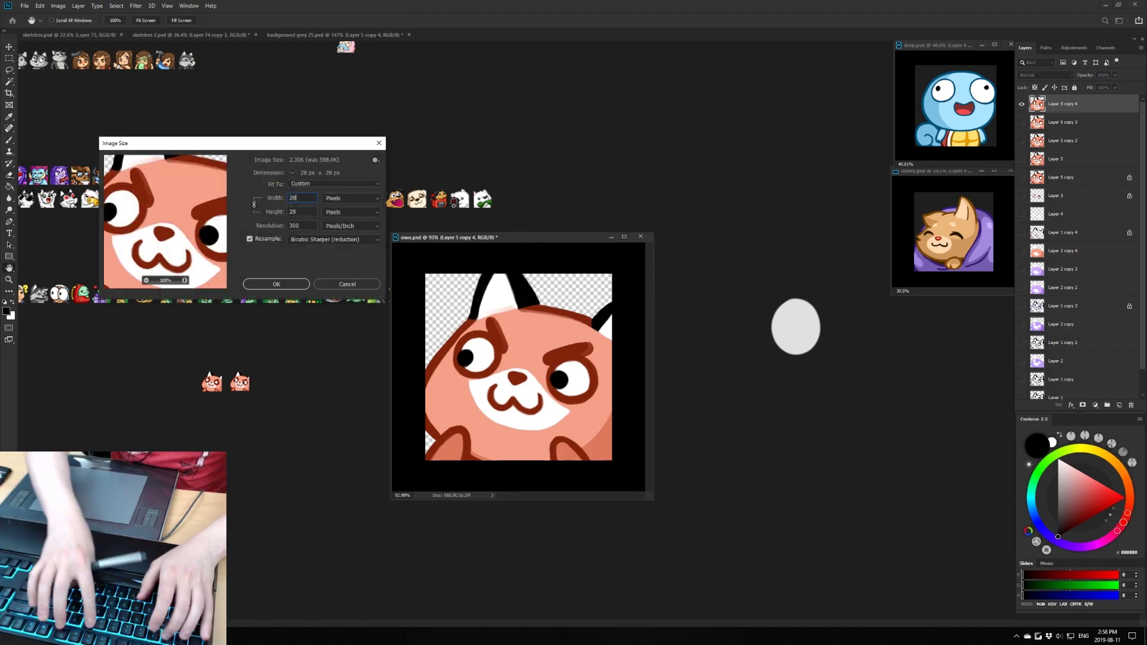
key(Return)
drag(525, 329, 568, 383)
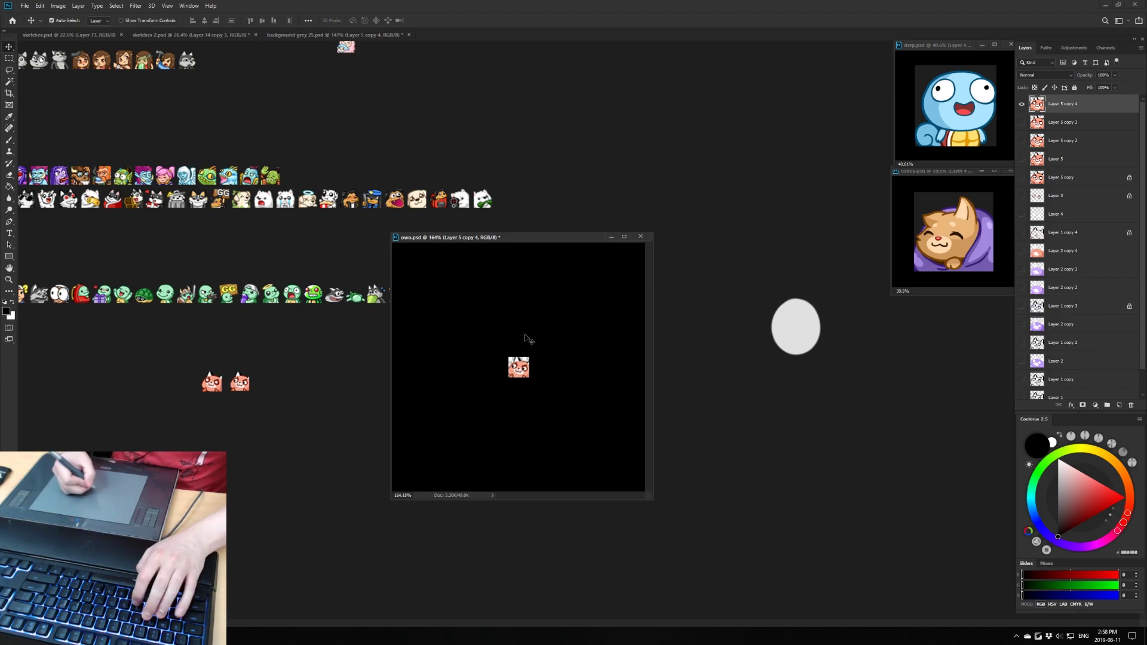
drag(485, 354, 602, 413)
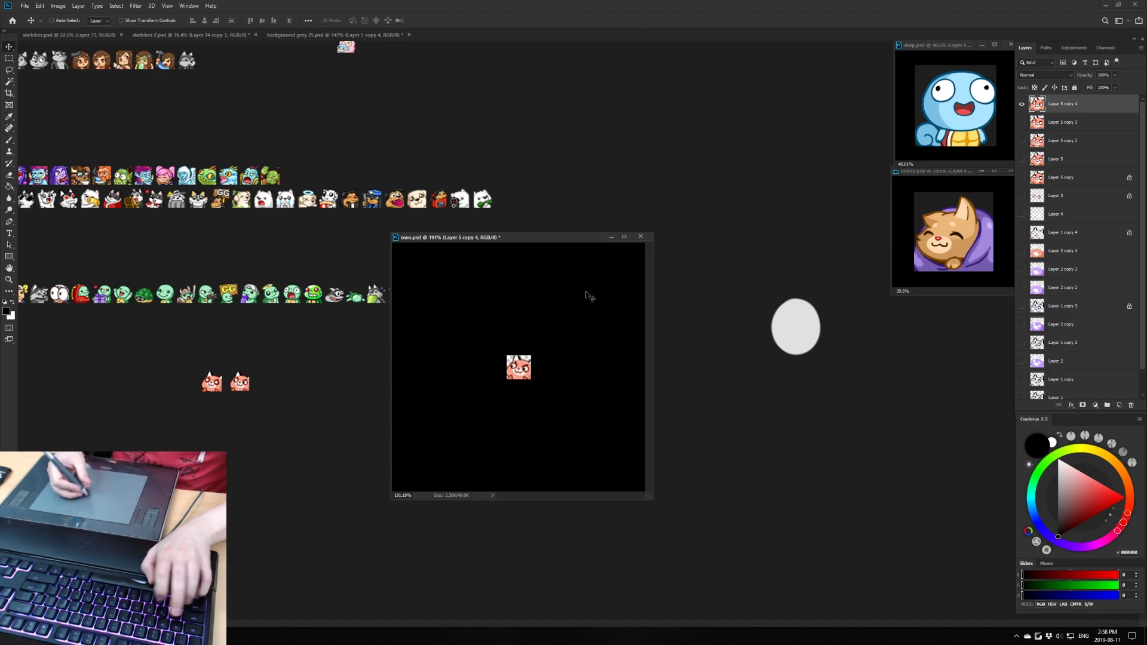
key(ctrl+minus)
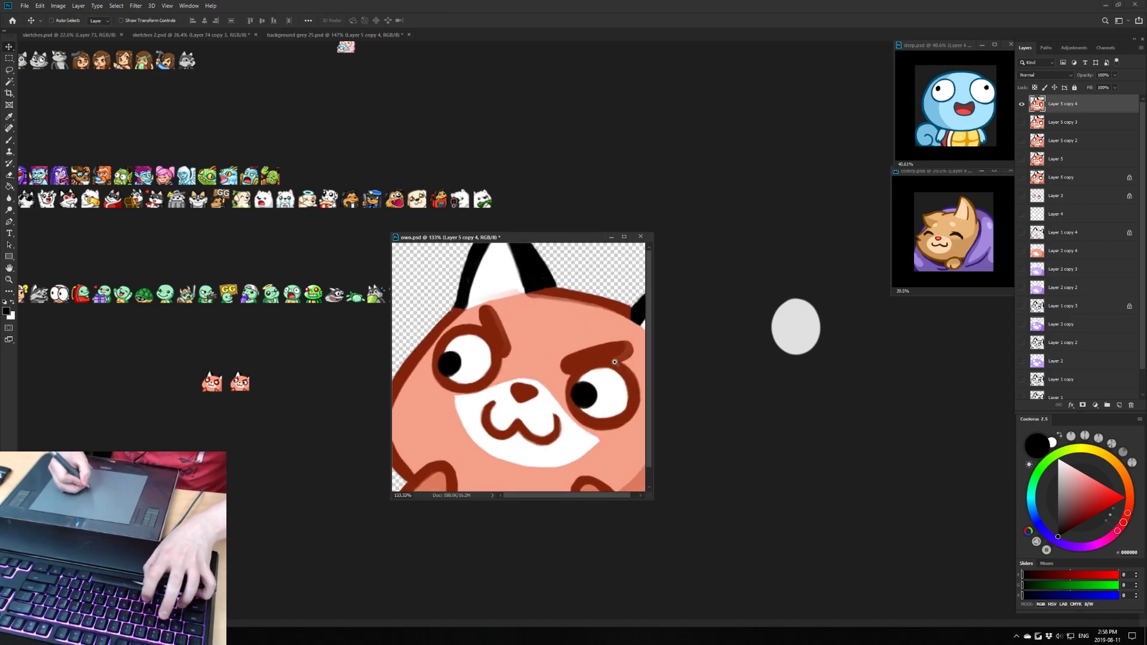
Resize owo.psd to 28 × 28 pixels and place a copy to the right of the two fox emotes on background grey 25.psd.
drag(615, 362, 558, 382)
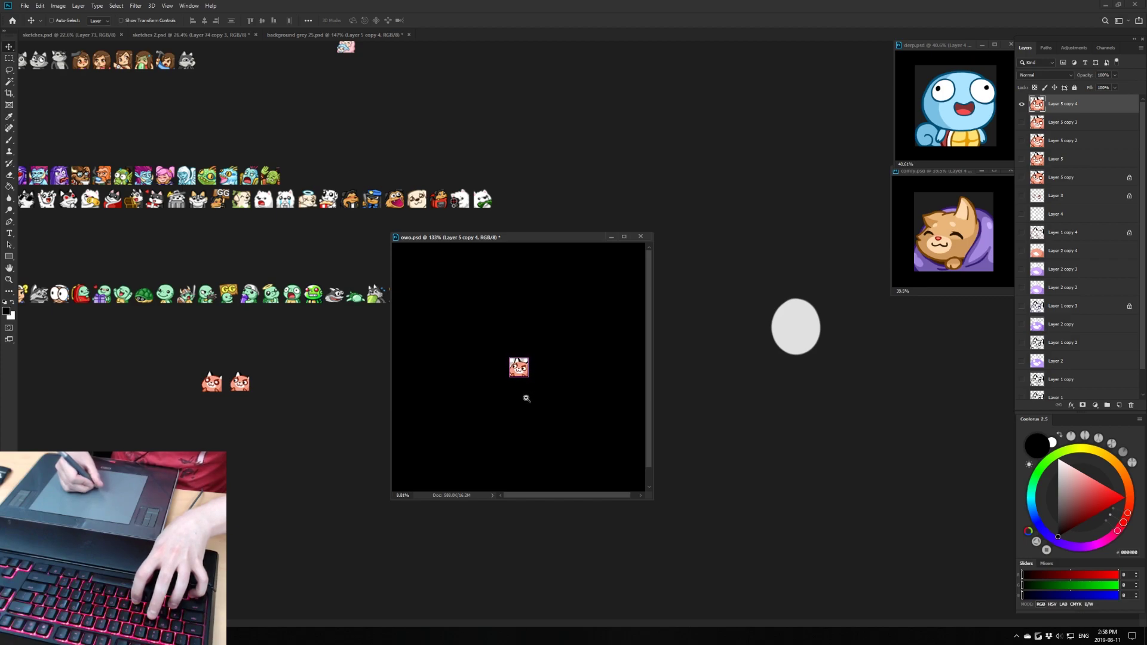
drag(517, 401, 598, 382)
key(ctrl+alt+i)
text(28)
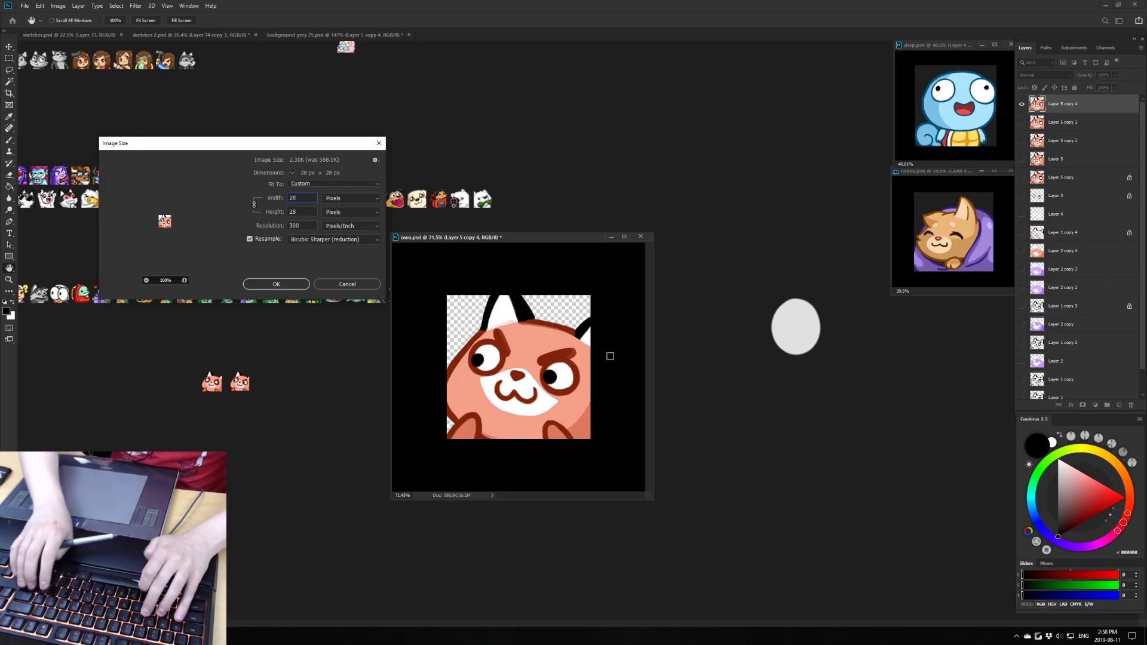
key(Return)
drag(519, 367, 303, 392)
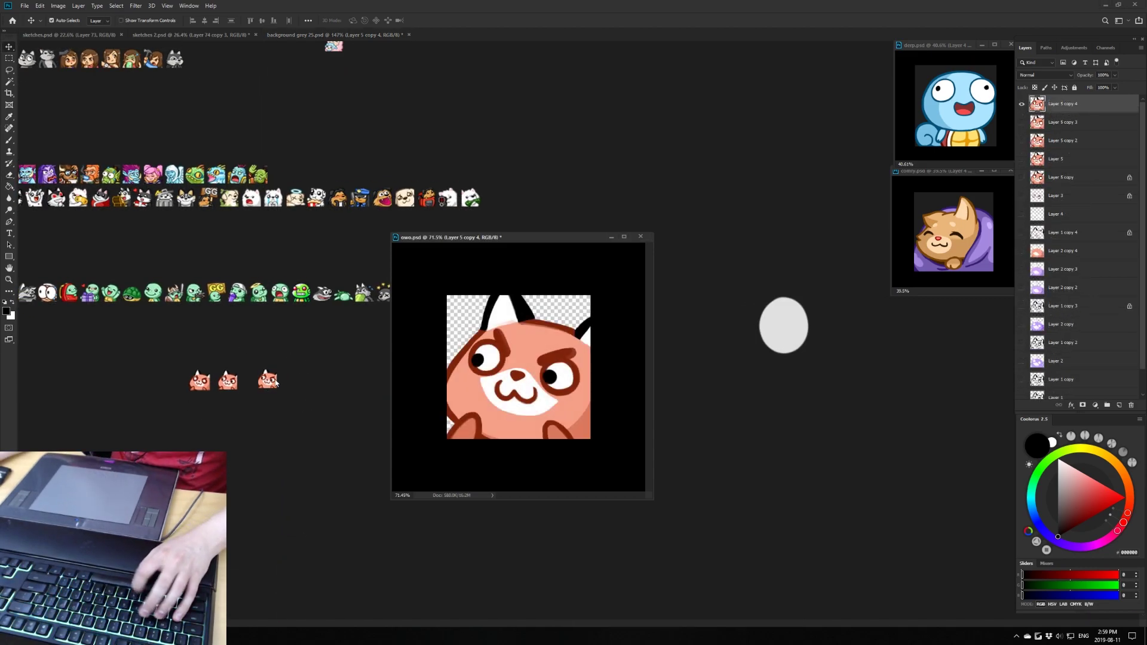
click(268, 383)
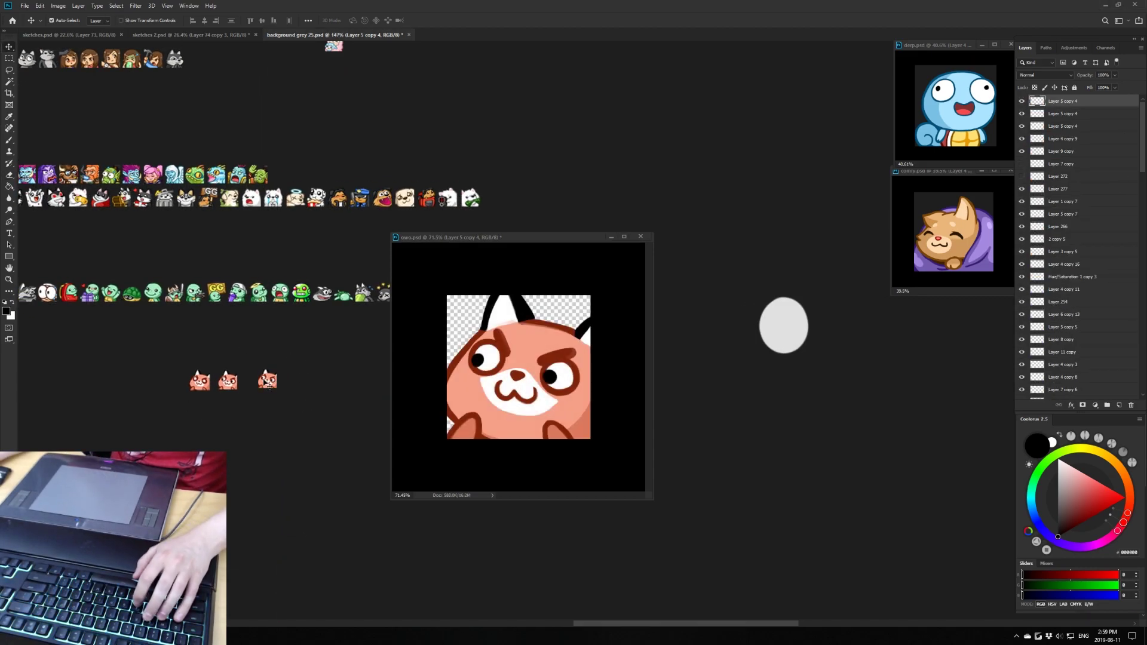
Compare the readability of the three small fox emotes on the background grey 25.psd sheet.
click(468, 239)
click(325, 280)
drag(325, 279, 417, 76)
key(b)
key(v)
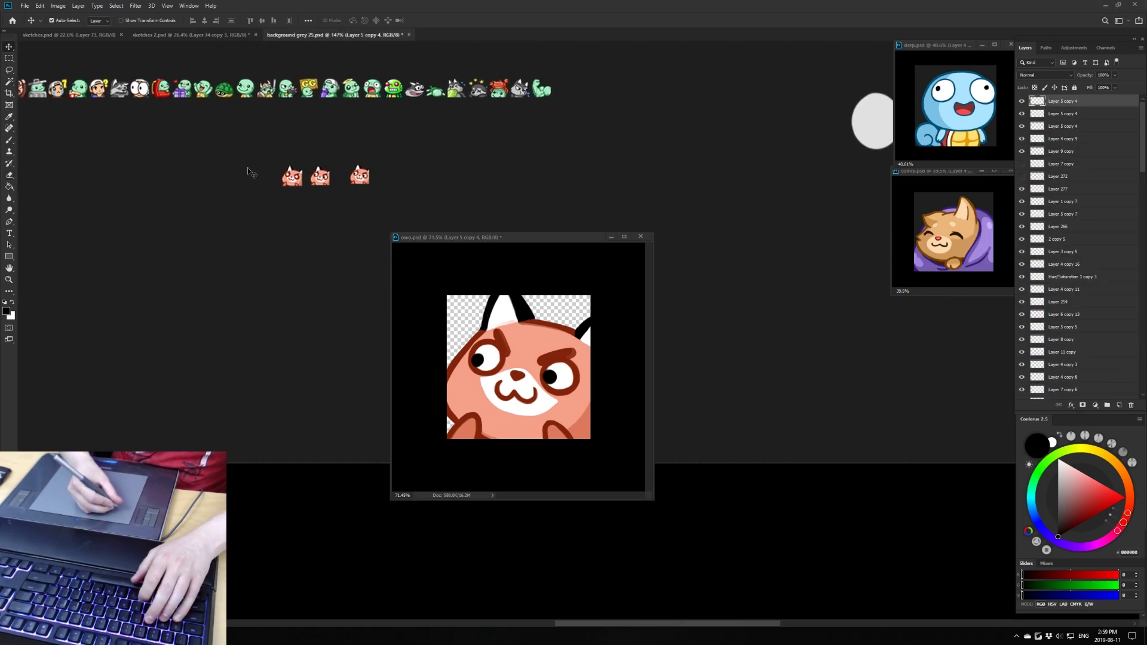
drag(248, 169, 430, 159)
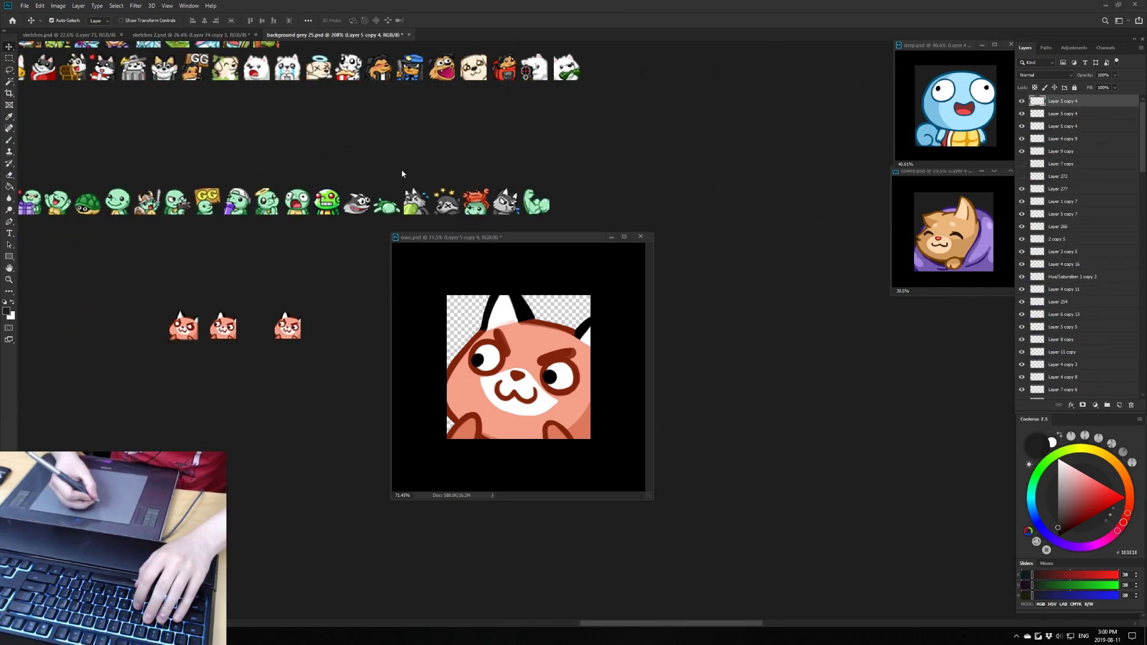
key(b)
mouse_move(317, 275)
mouse_down()
mouse_move(235, 275)
mouse_move(366, 294)
mouse_move(353, 274)
mouse_up()
key(e)
key(v)
scroll(335, 266, down, 3)
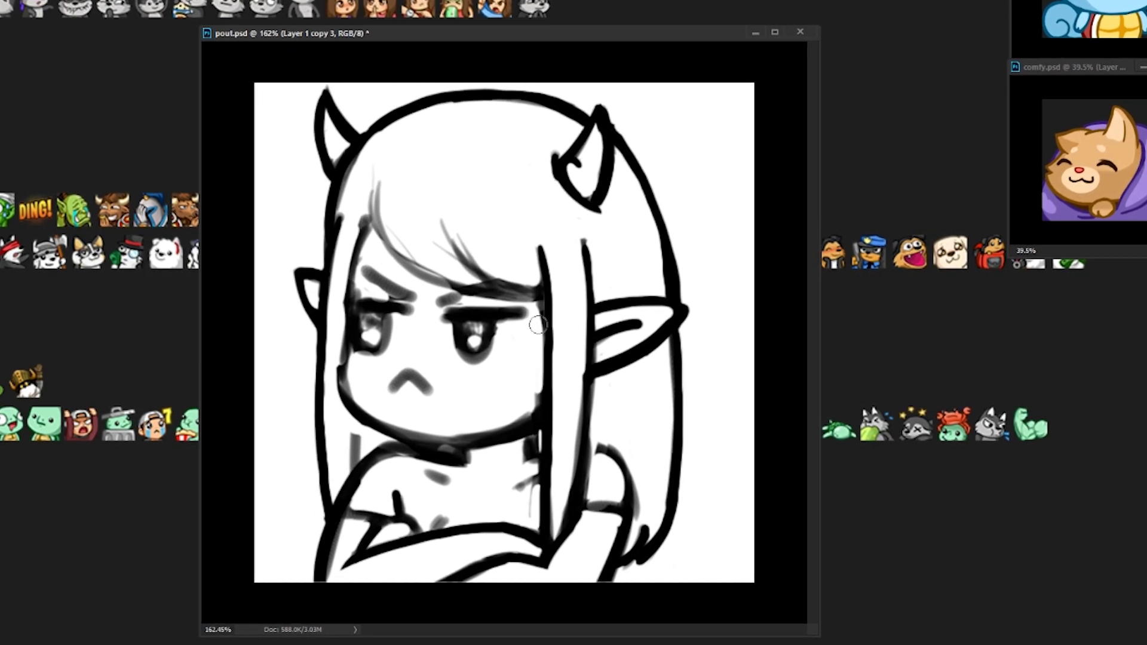
Refine the black line art around the neck, shoulder and upper arm of the horned character in pout.psd.
mouse_move(535, 457)
mouse_down()
mouse_move(556, 419)
mouse_move(528, 484)
mouse_up()
mouse_move(616, 442)
mouse_down()
mouse_move(616, 491)
mouse_move(613, 454)
mouse_move(647, 469)
mouse_up()
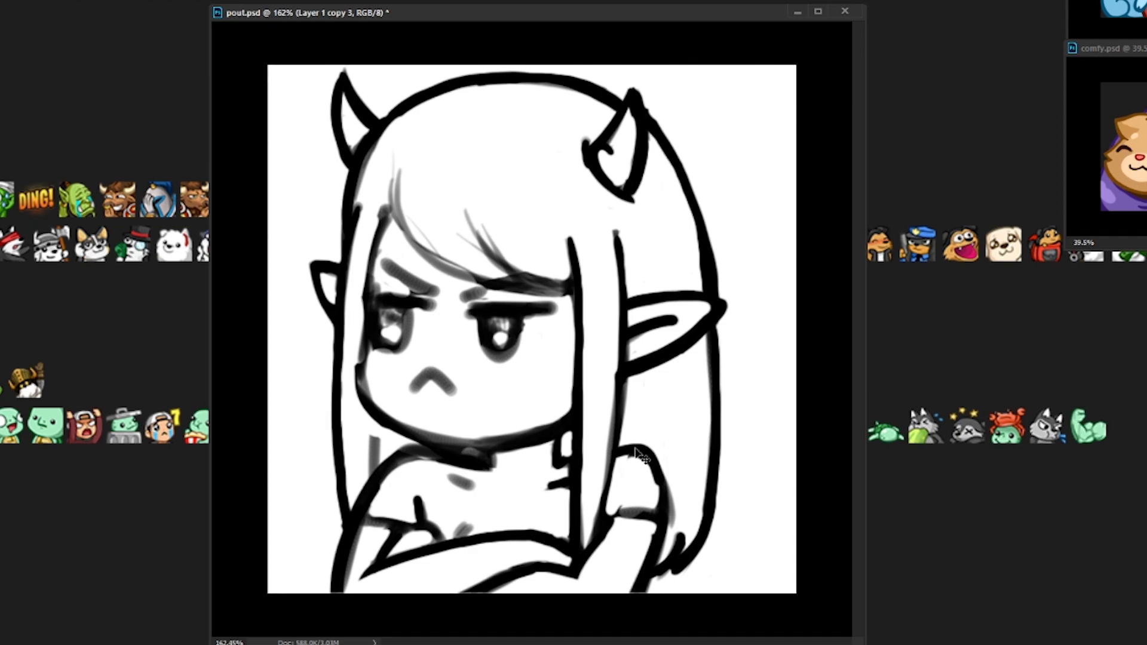
drag(664, 521, 658, 536)
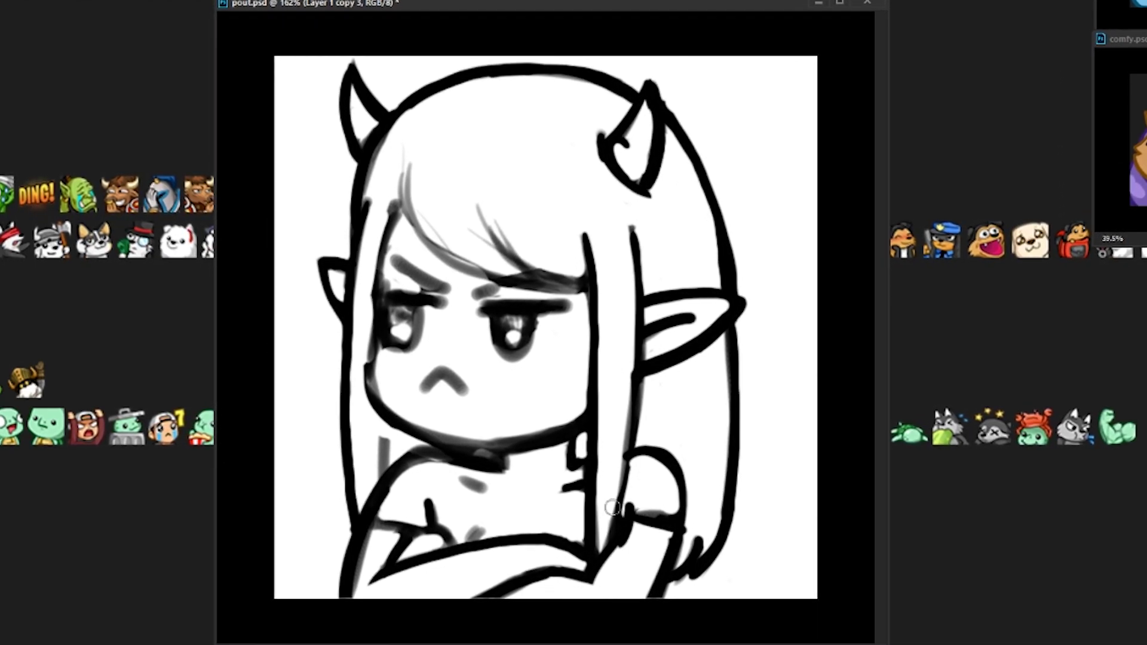